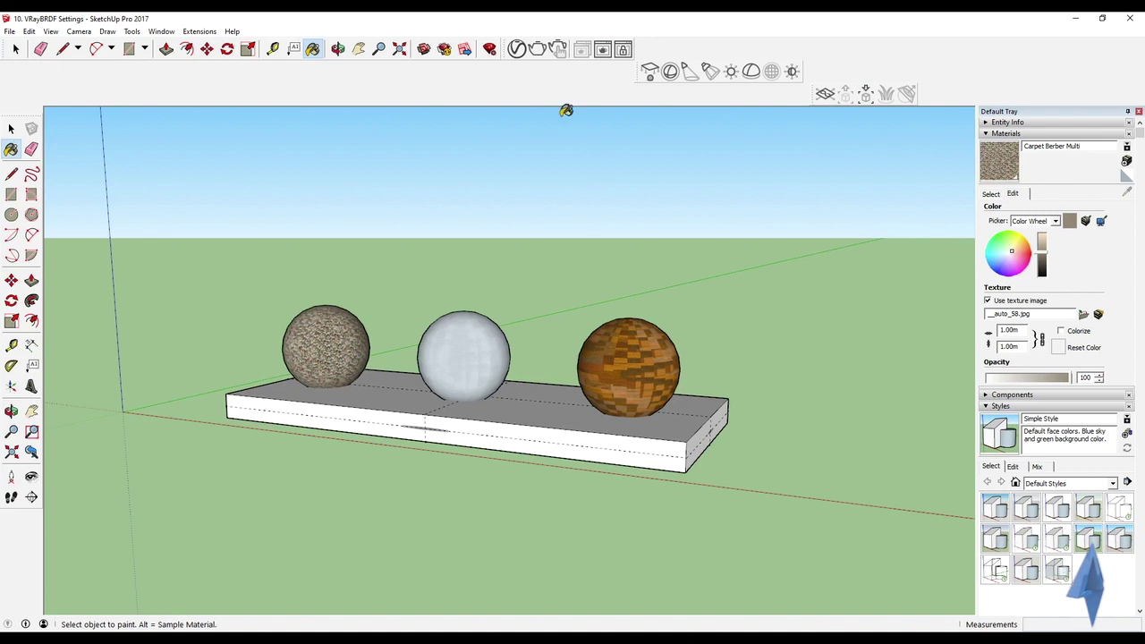
# Sample the orange sphere's Wood Cherry Original material into the V-Ray editor and show its full settings.
pyautogui.click(517, 50)
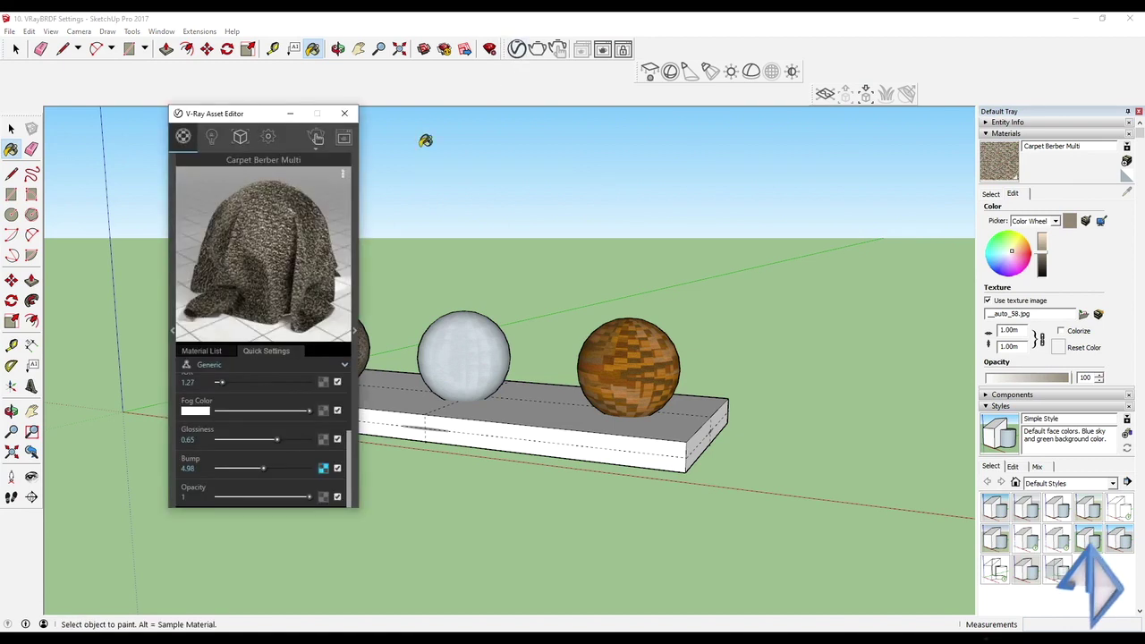
pyautogui.keyDown('alt'); pyautogui.click(646, 340); pyautogui.keyUp('alt')
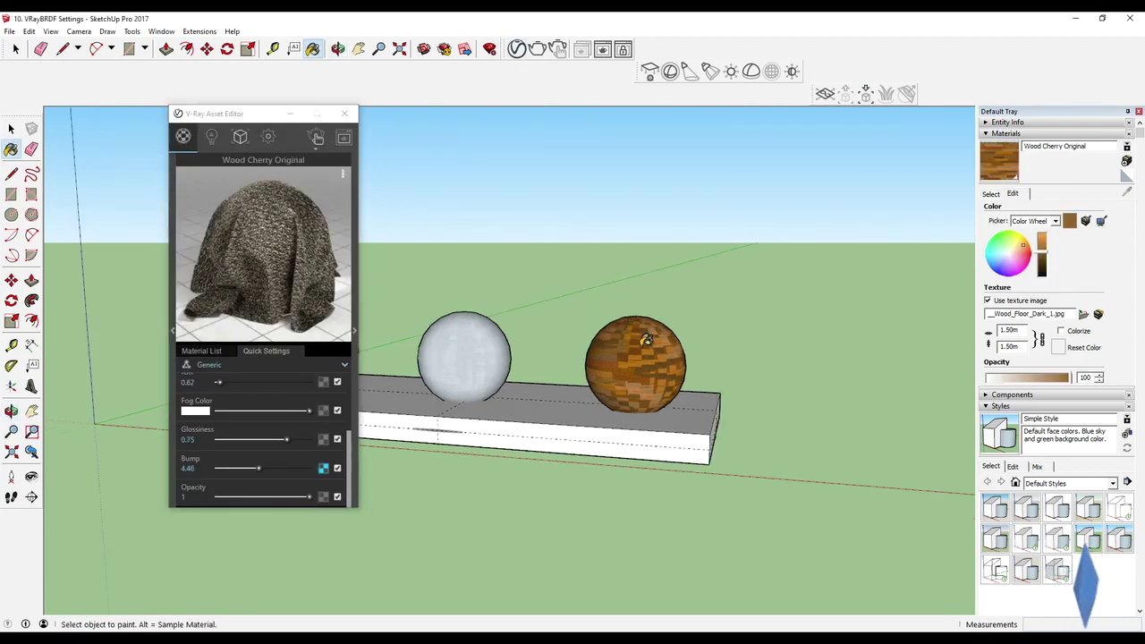
pyautogui.click(355, 332)
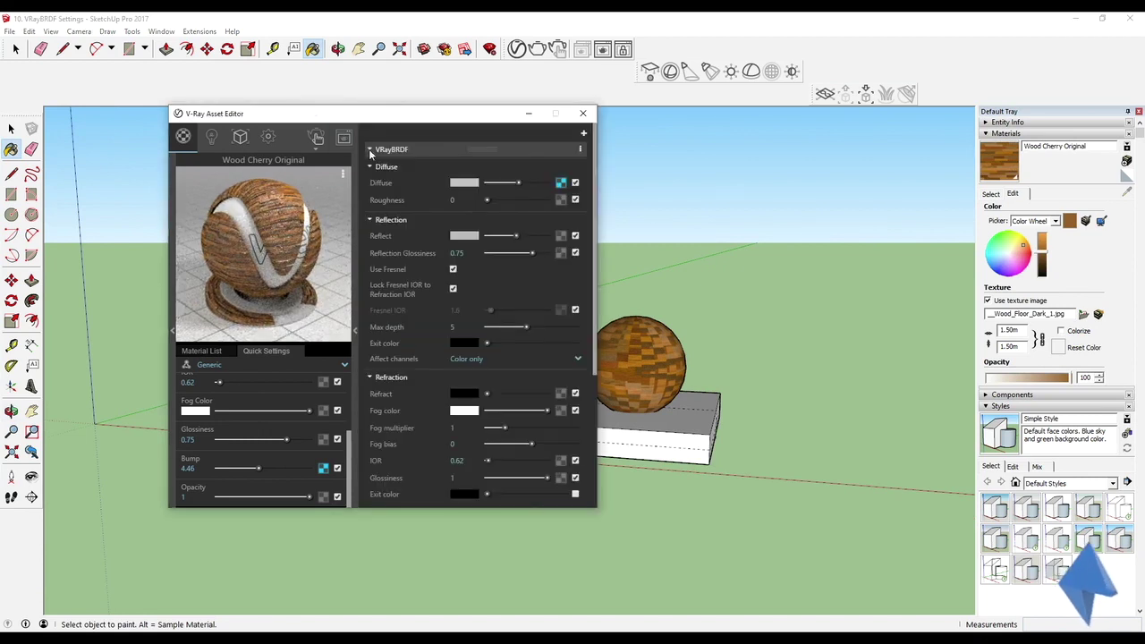
# Fold the VRayBRDF group, then move the editor down-left and make it taller.
pyautogui.click(387, 150)
pyautogui.moveTo(339, 119); pyautogui.dragTo(297, 211)
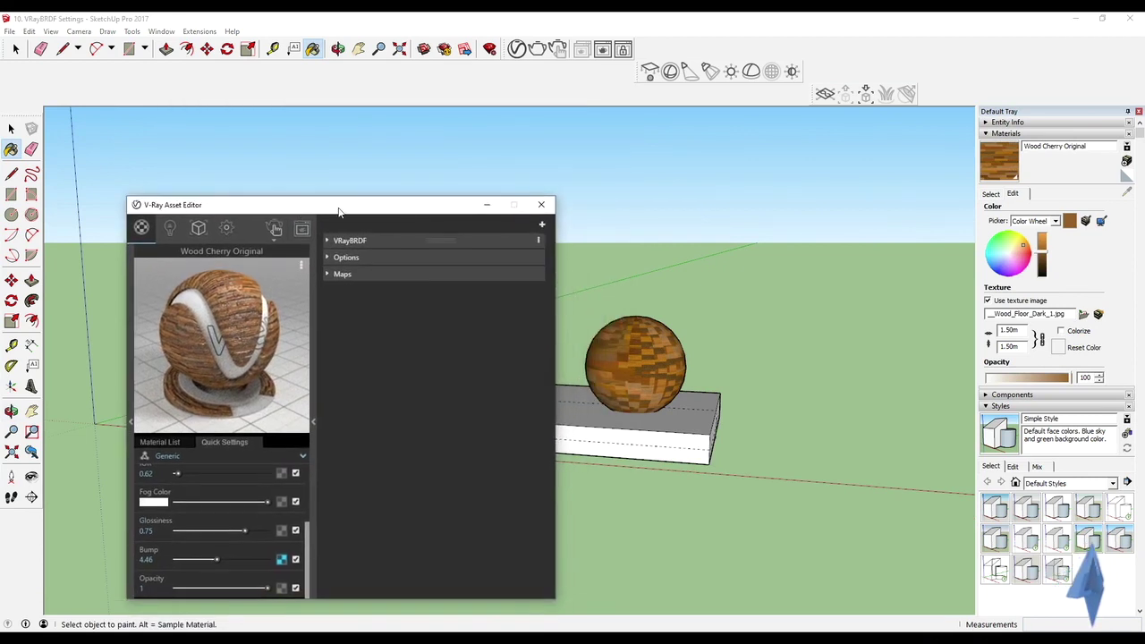
pyautogui.moveTo(556, 195); pyautogui.dragTo(671, 105)
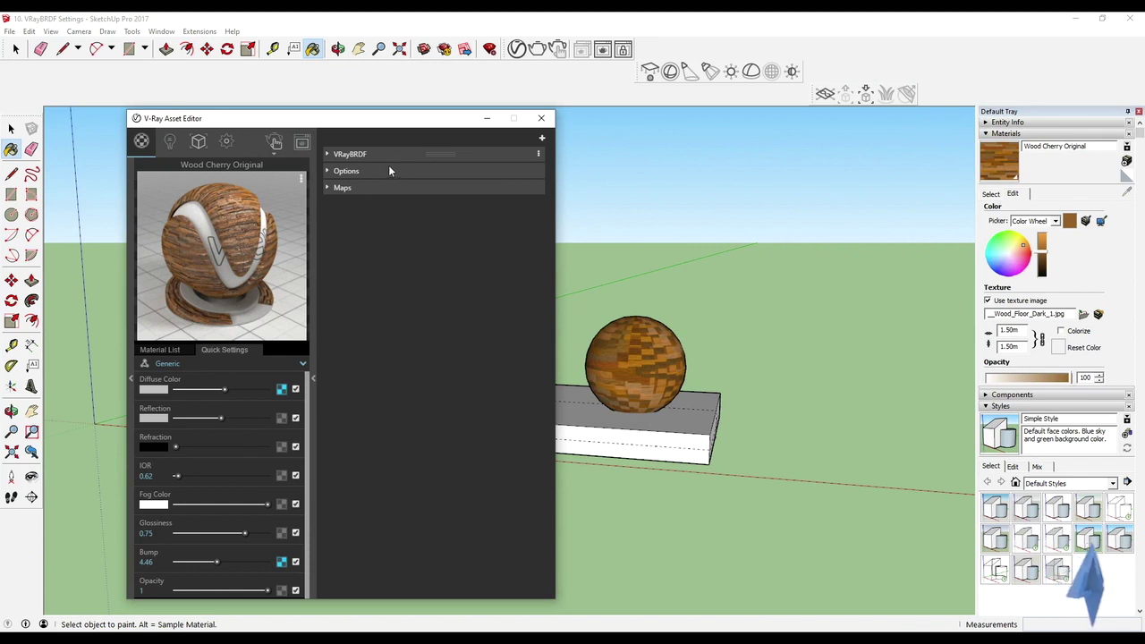
# Expand VRayBRDF, fold Diffuse, Reflection and Refraction, and preview Diffuse and Translucency.
pyautogui.click(383, 156)
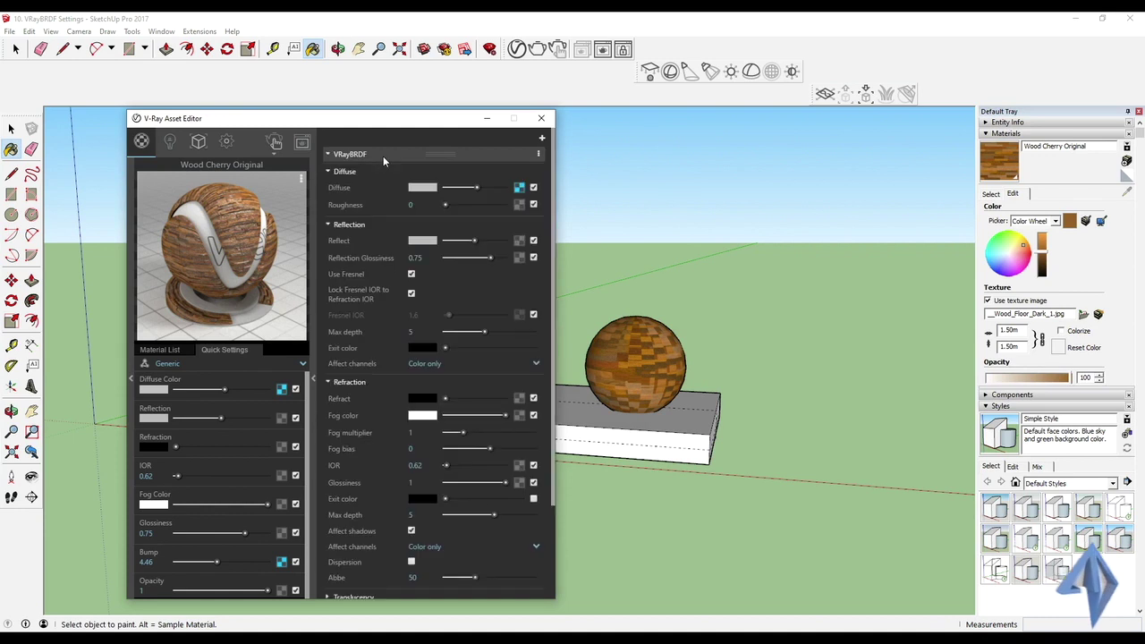
pyautogui.click(329, 172)
pyautogui.click(326, 189)
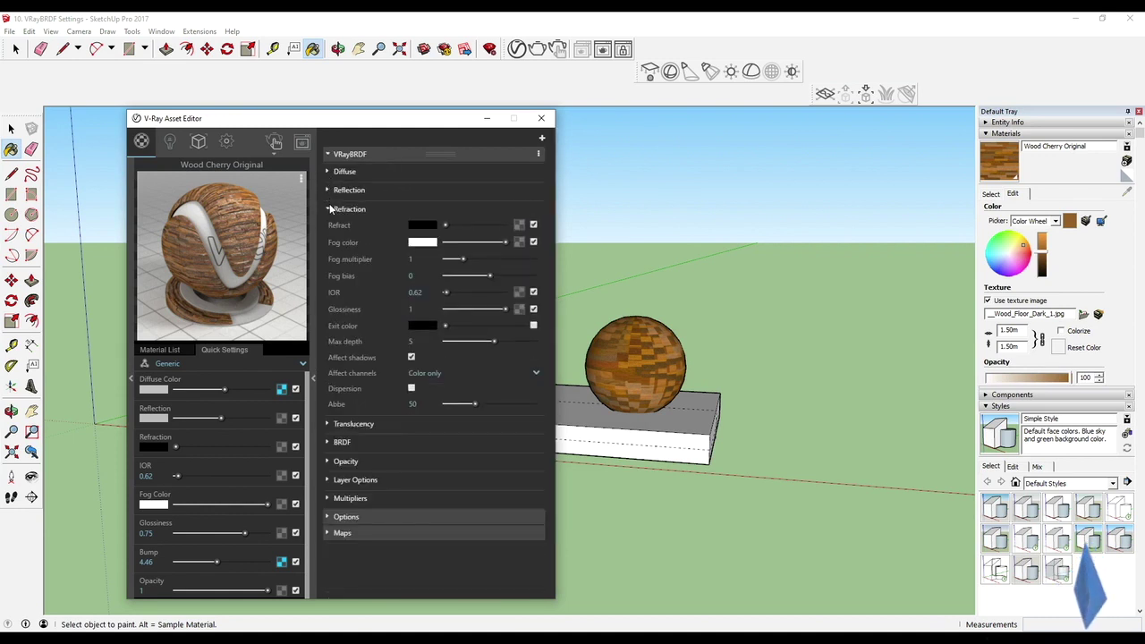
pyautogui.click(330, 209)
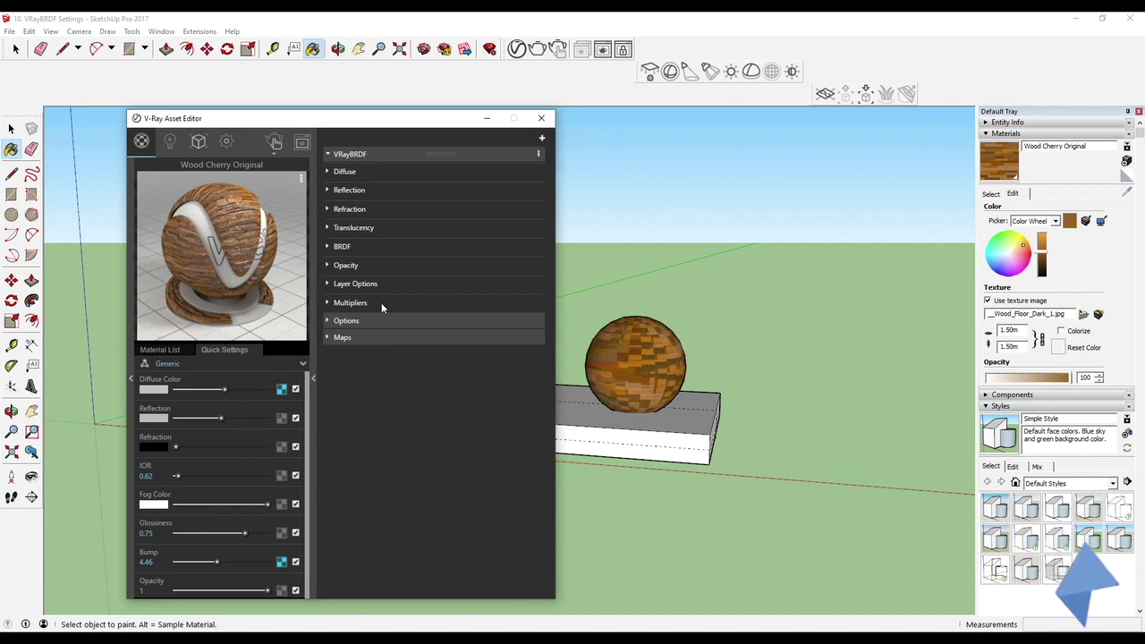
pyautogui.click(331, 173)
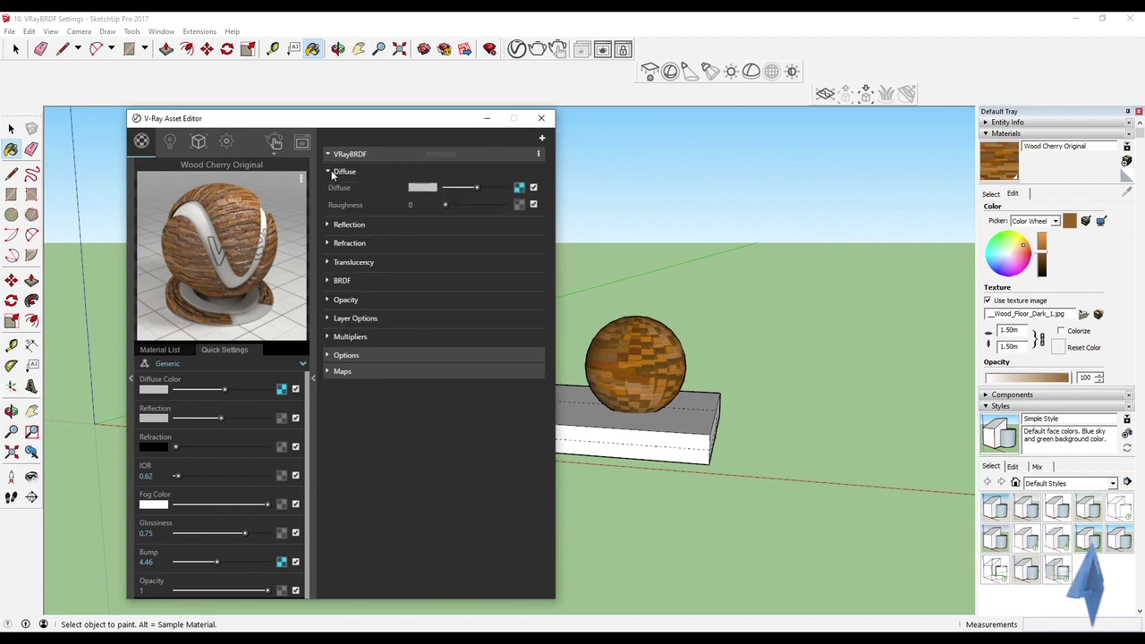
pyautogui.click(331, 172)
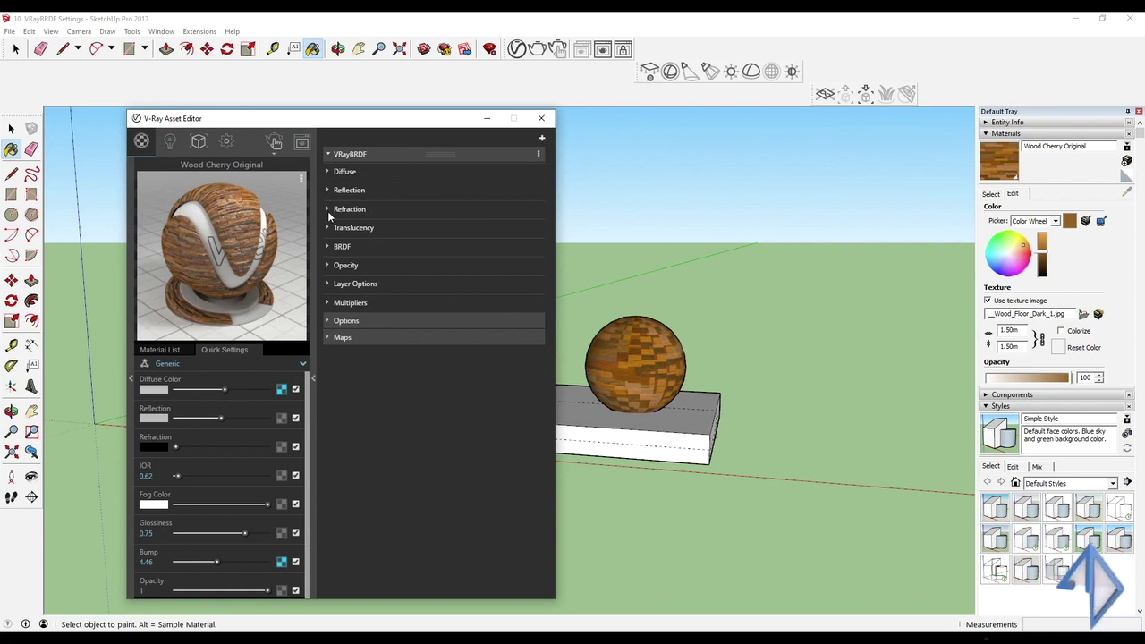
pyautogui.click(328, 228)
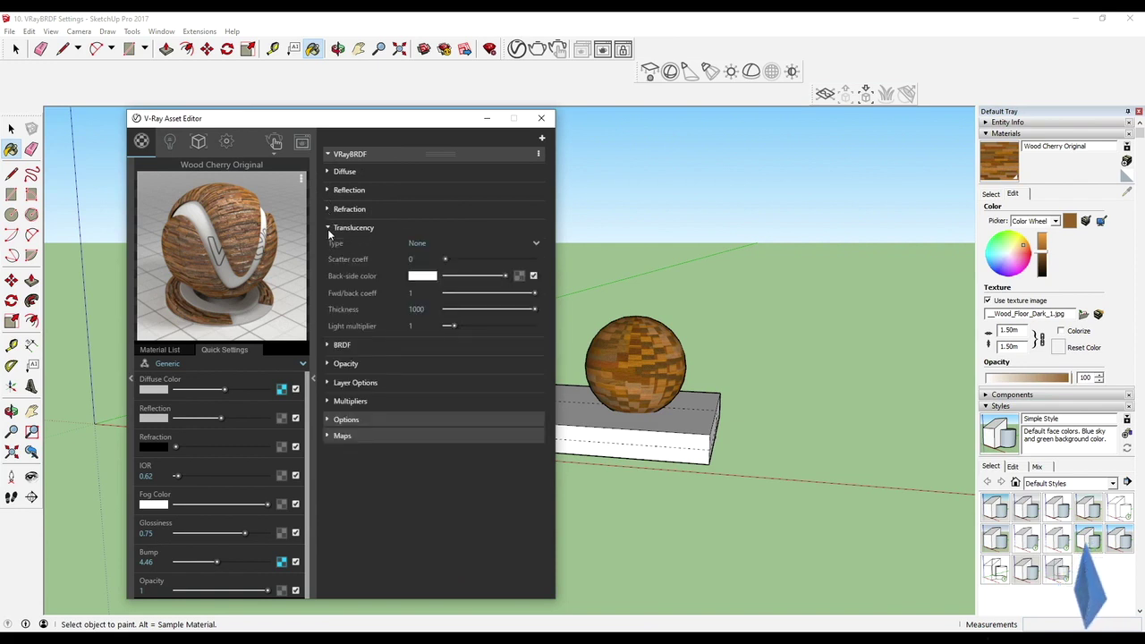
pyautogui.click(328, 228)
# Preview and fold the BRDF, Opacity, Layer Options and Multipliers subsections.
pyautogui.click(329, 248)
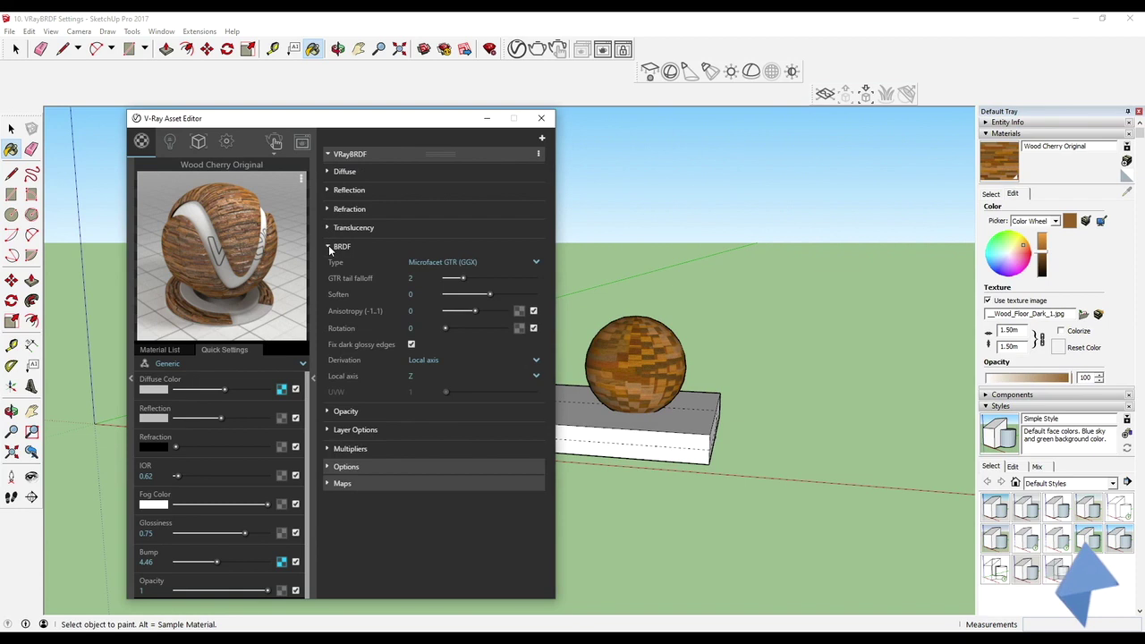
pyautogui.click(328, 248)
pyautogui.click(329, 266)
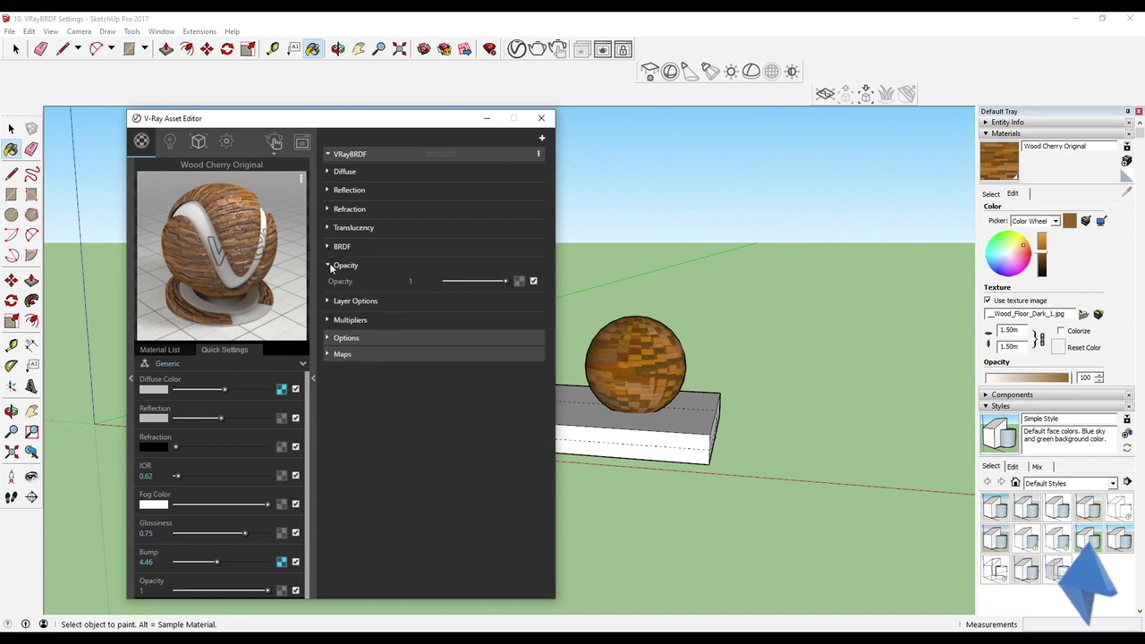
pyautogui.click(329, 266)
pyautogui.click(328, 283)
pyautogui.click(328, 283)
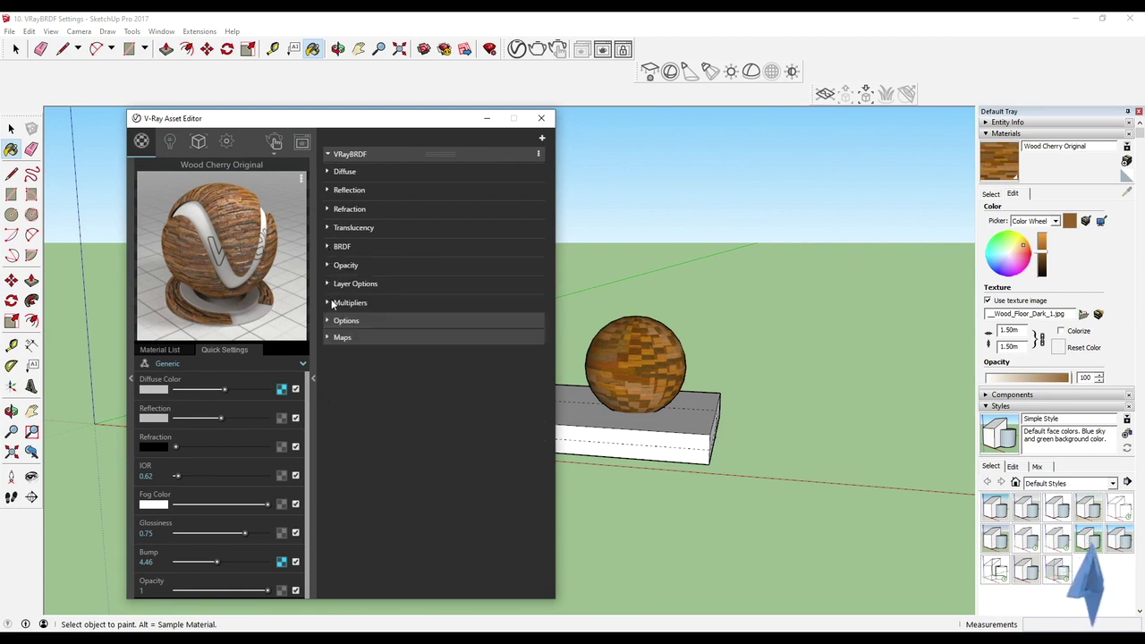
pyautogui.click(330, 302)
pyautogui.click(329, 303)
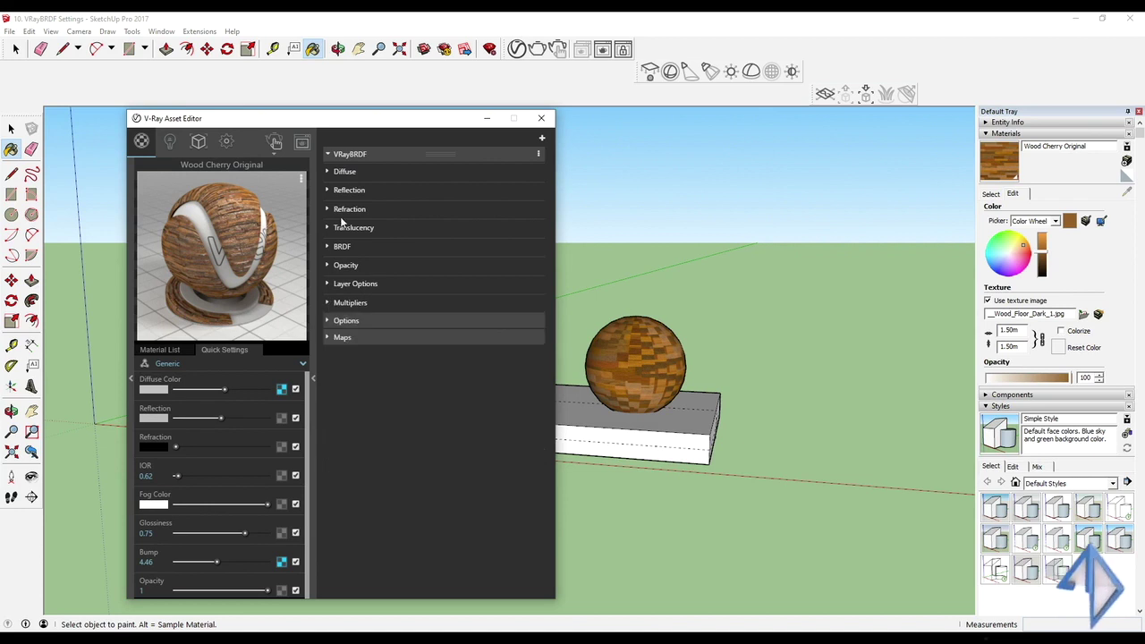
# Review Diffuse and Reflection (Fresnel, max depth), then show Refraction with IOR 0.62 and max depth 5.
pyautogui.click(355, 172)
pyautogui.click(355, 172)
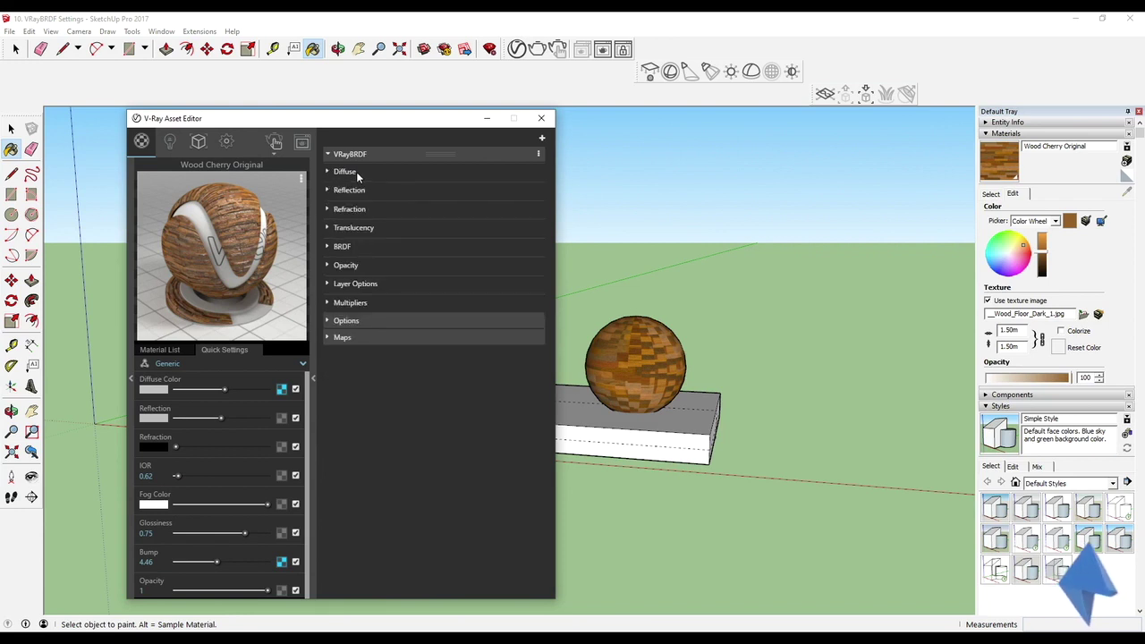
pyautogui.click(363, 172)
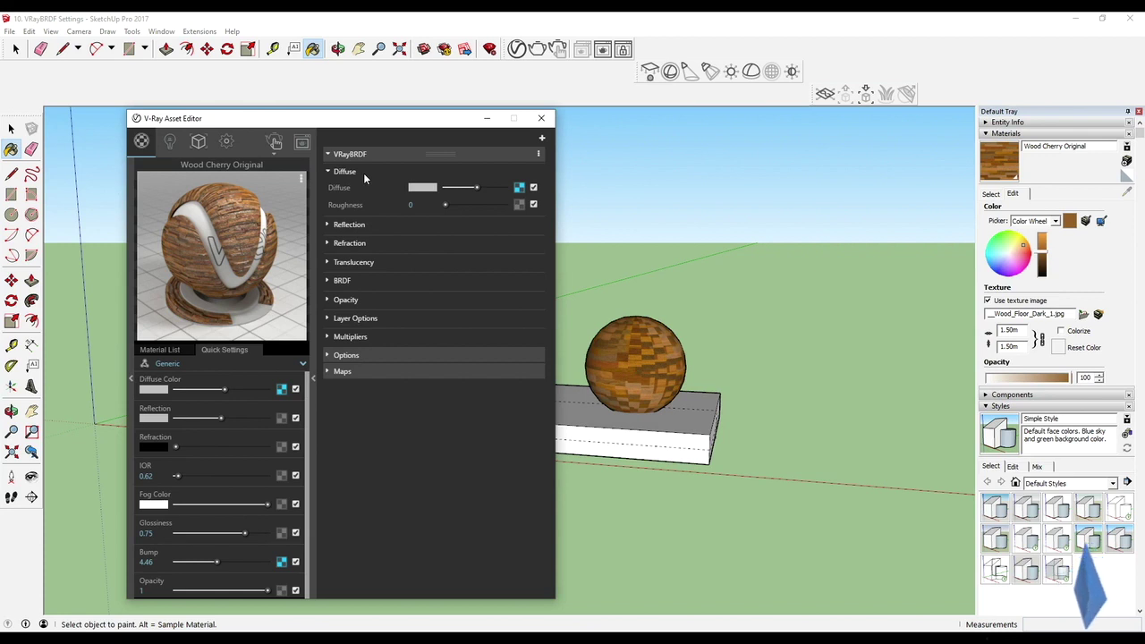
pyautogui.click(363, 173)
pyautogui.click(370, 191)
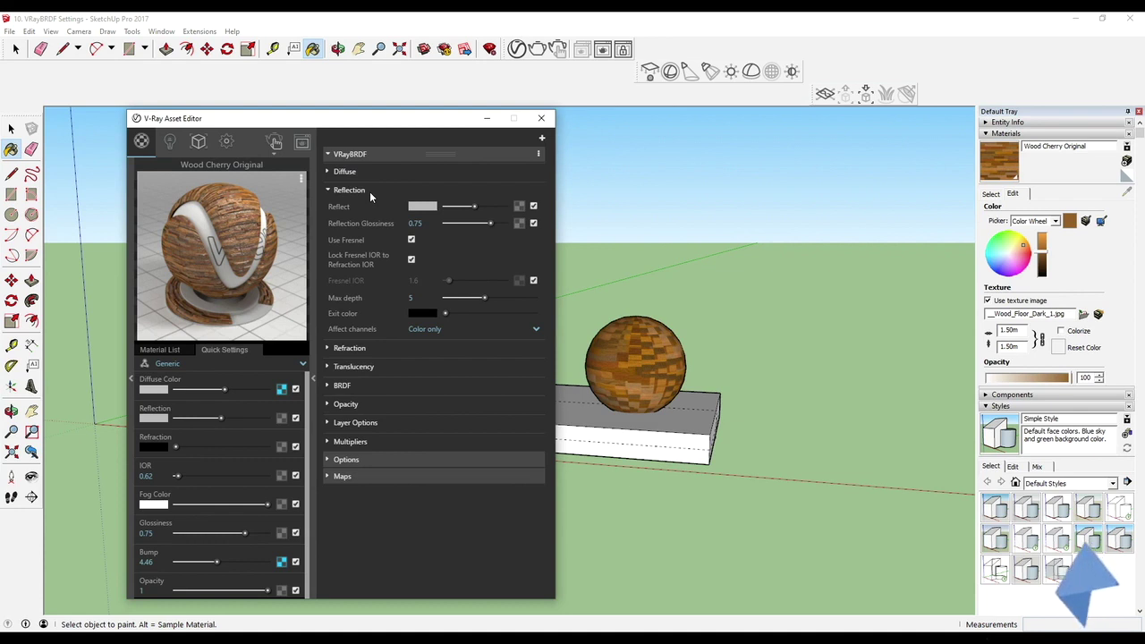
pyautogui.click(369, 191)
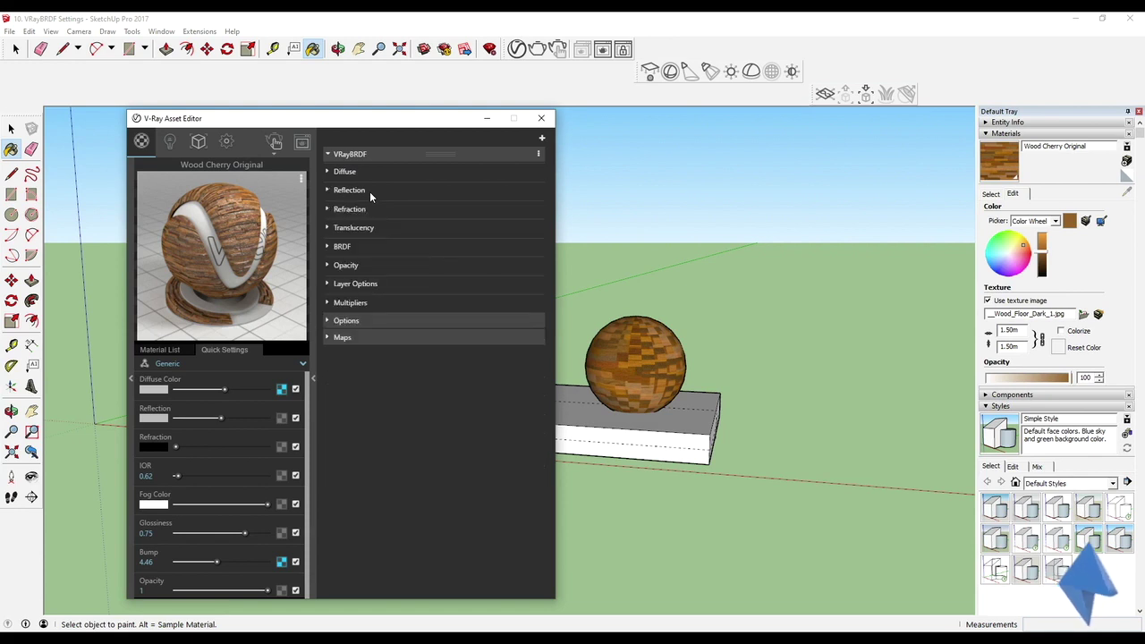
pyautogui.click(373, 211)
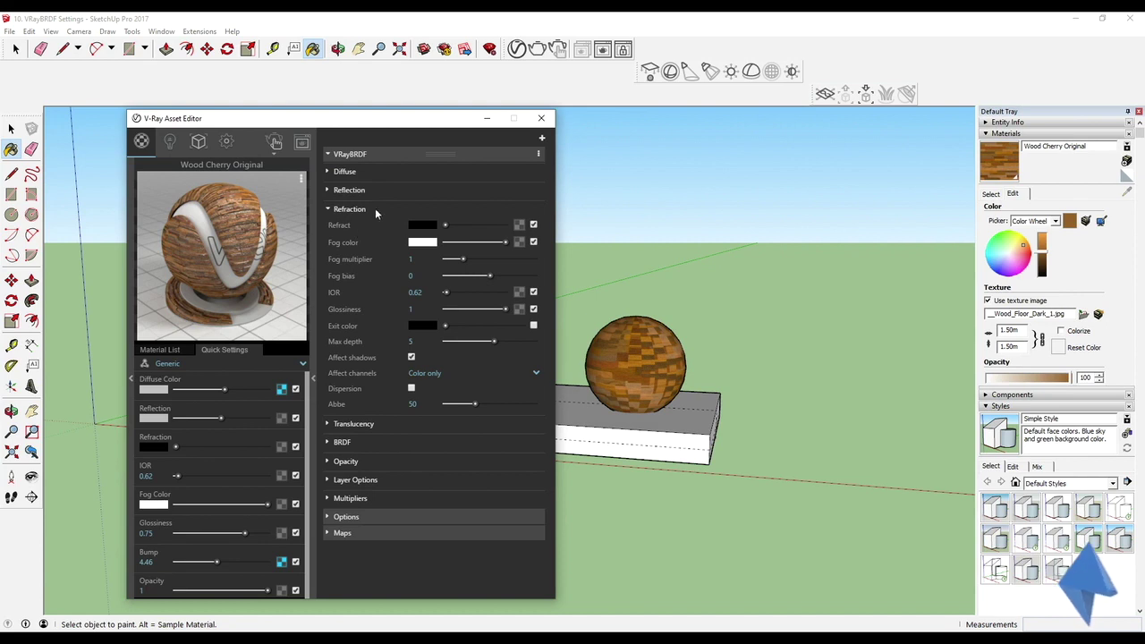
# Swap Refraction for Translucency settings: type None, thickness 1000, light multiplier 1.
pyautogui.click(342, 209)
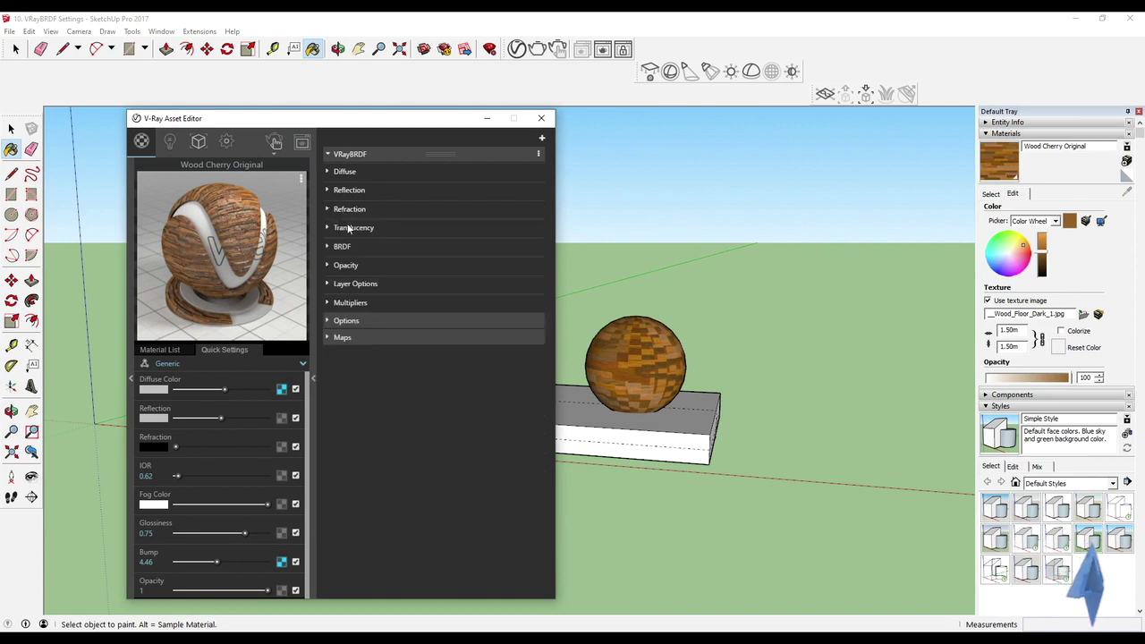
pyautogui.click(349, 227)
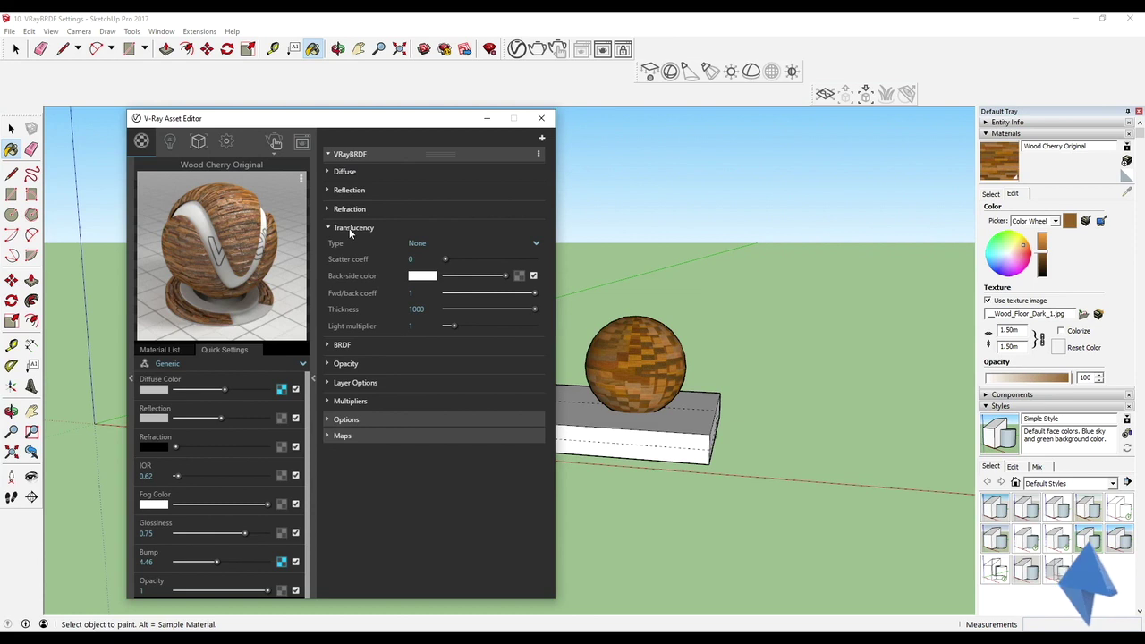
# Fold the Translucency settings and expand the BRDF settings.
pyautogui.click(349, 228)
pyautogui.click(349, 228)
pyautogui.click(349, 228)
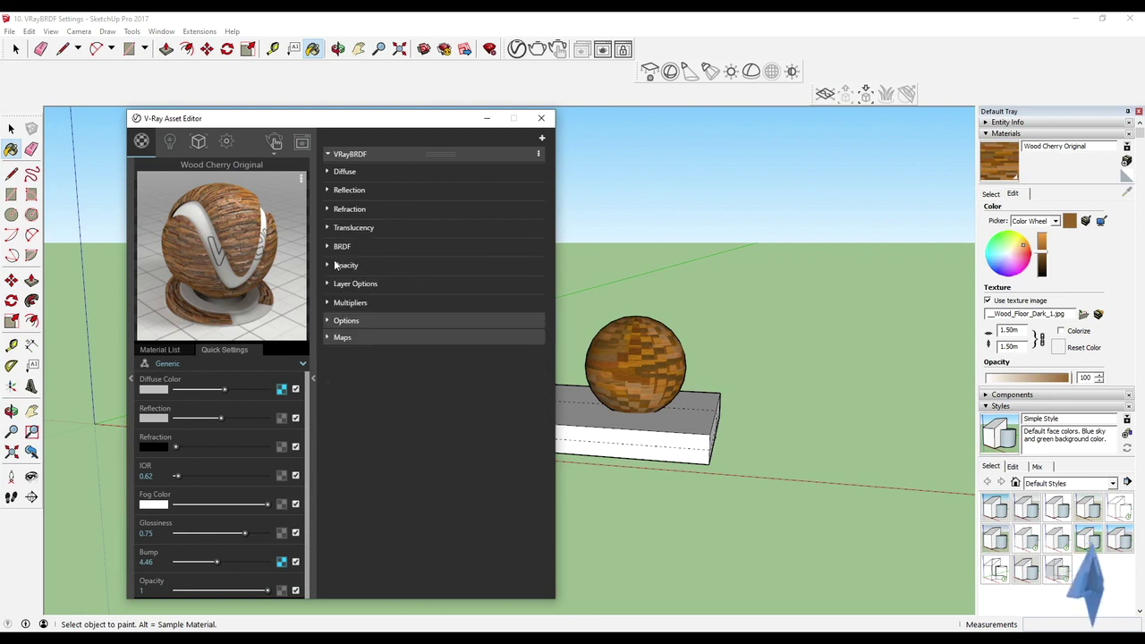
pyautogui.click(343, 248)
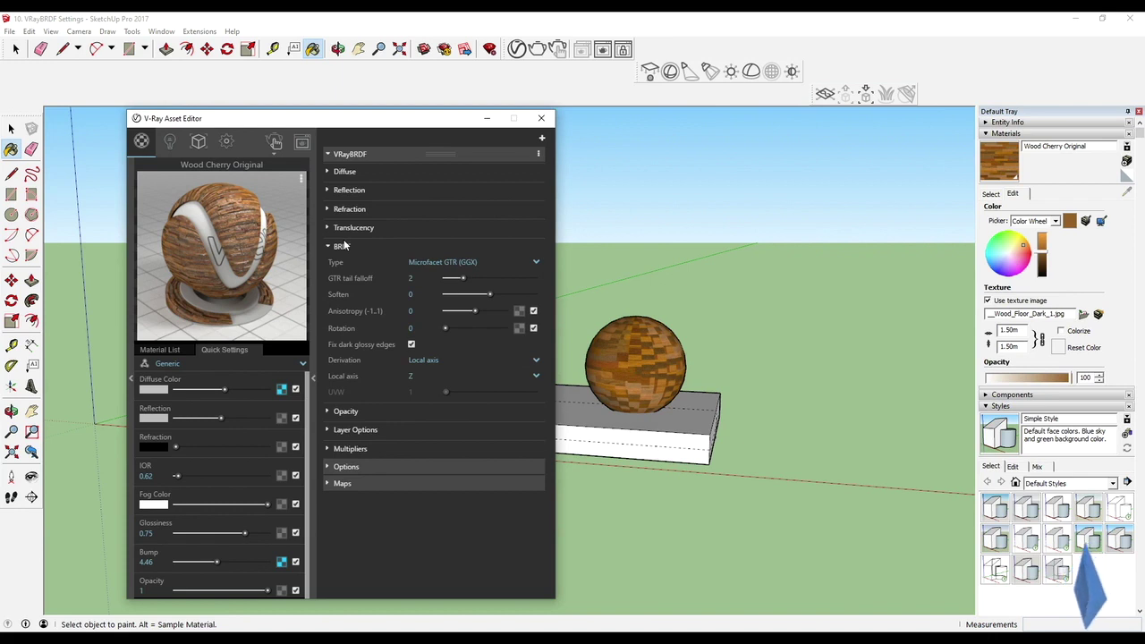
# Try BRDF types Phong, Blinn and Ward, then restore Microfacet GTR (GGX).
pyautogui.click(505, 263)
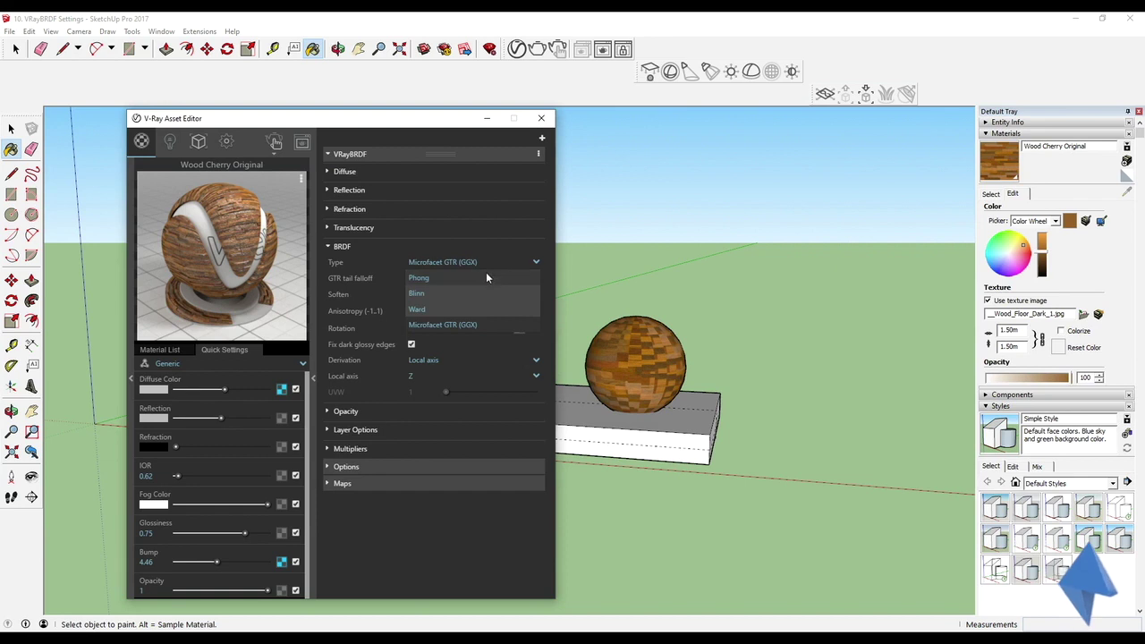
pyautogui.click(485, 276)
pyautogui.click(499, 262)
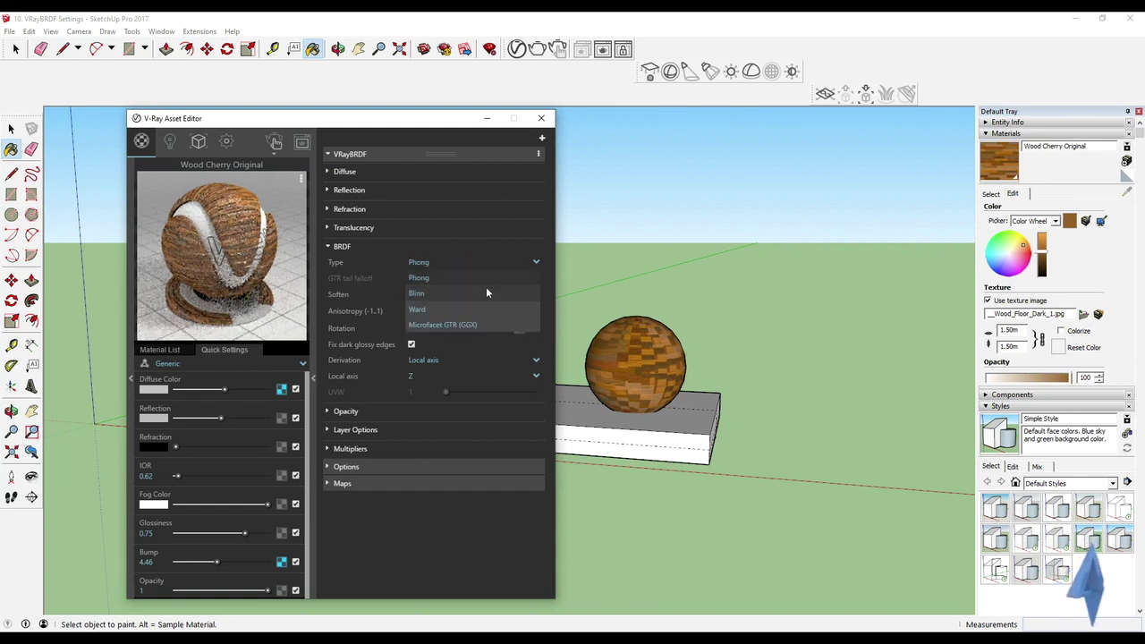
pyautogui.click(484, 288)
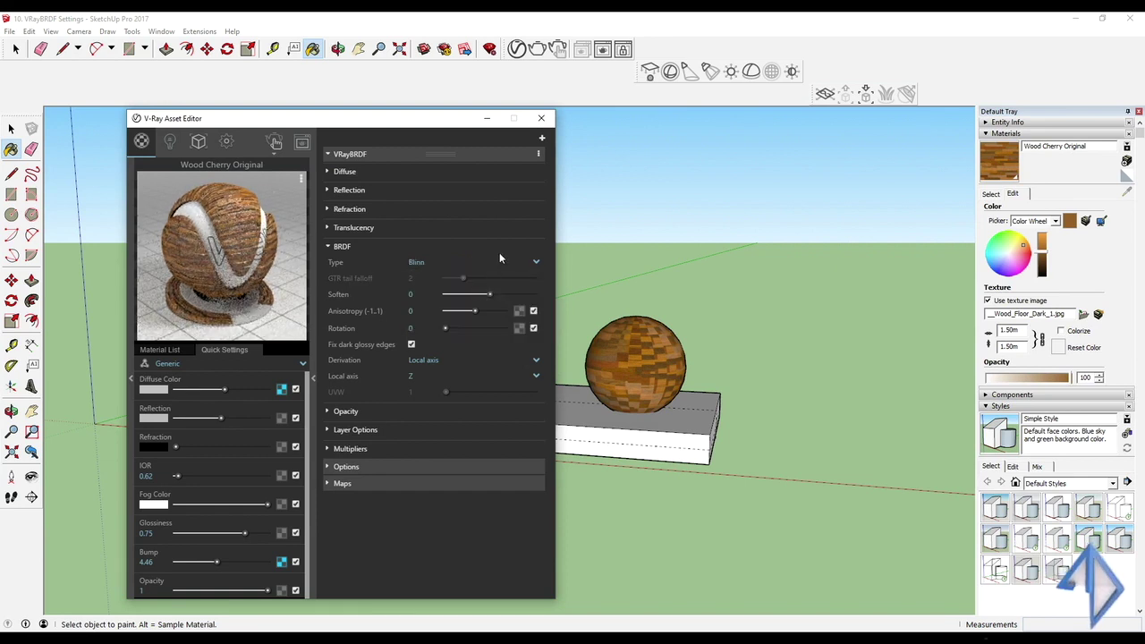
pyautogui.click(498, 263)
pyautogui.click(481, 309)
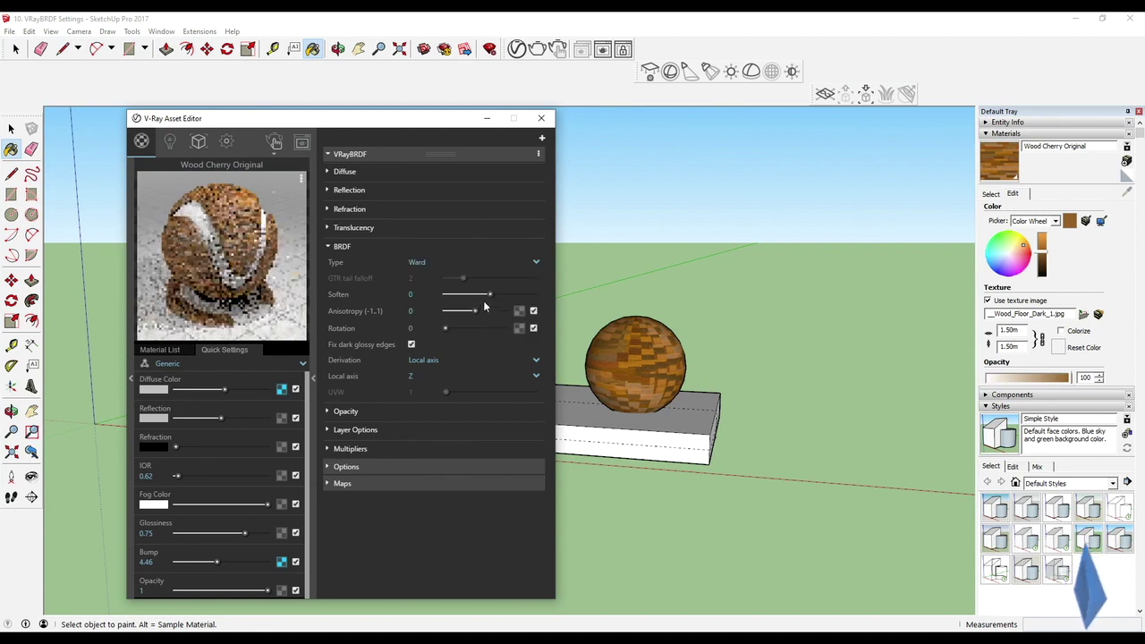
pyautogui.click(501, 264)
pyautogui.click(474, 325)
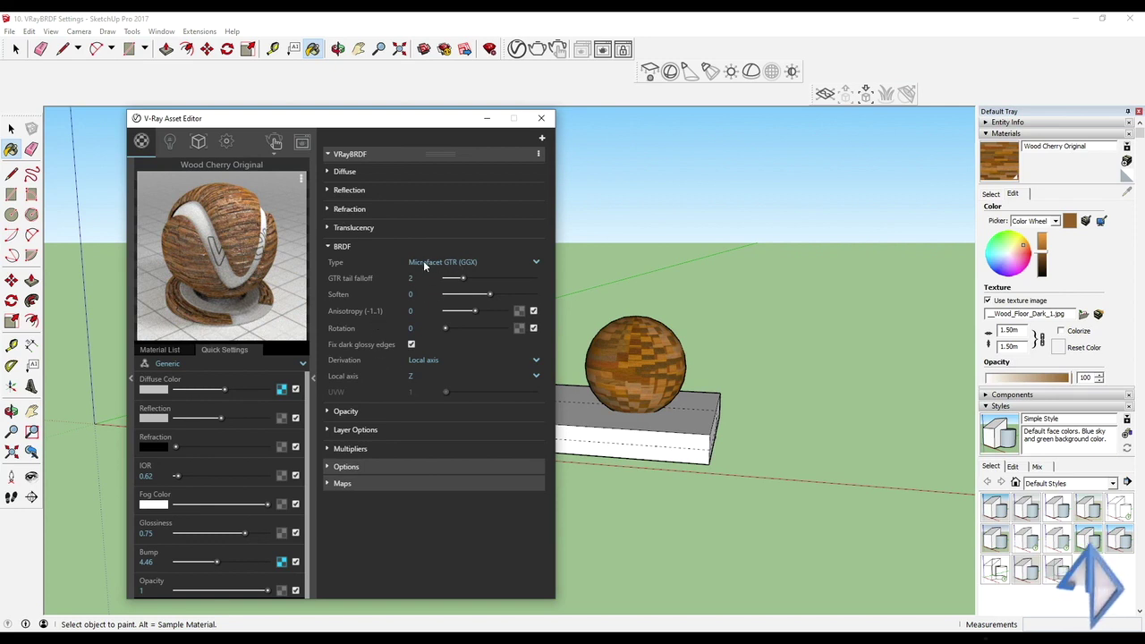
# Collapse BRDF and briefly test the Opacity slider before hiding it again.
pyautogui.click(335, 248)
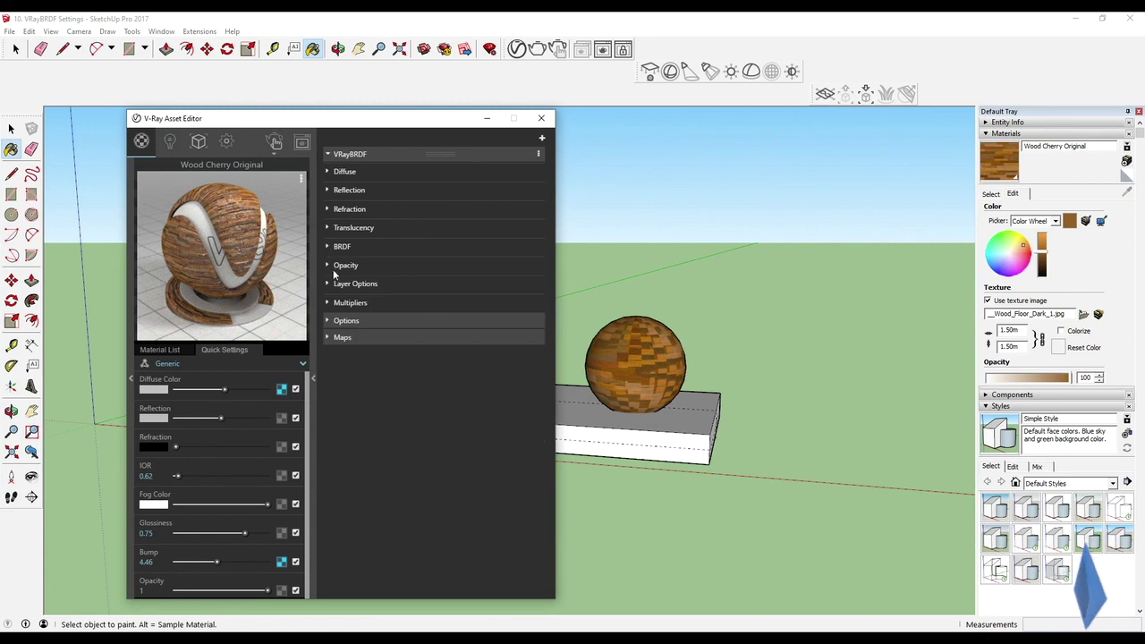
pyautogui.click(330, 266)
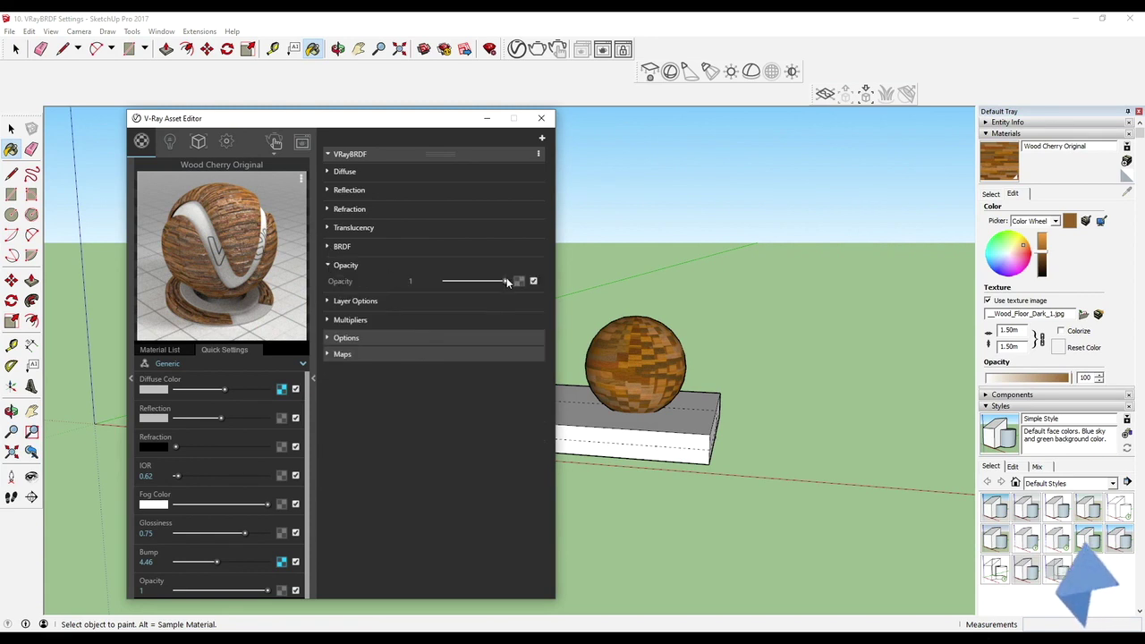
pyautogui.moveTo(506, 281)
pyautogui.mouseDown()
pyautogui.moveTo(468, 281)
pyautogui.moveTo(506, 281)
pyautogui.mouseUp()
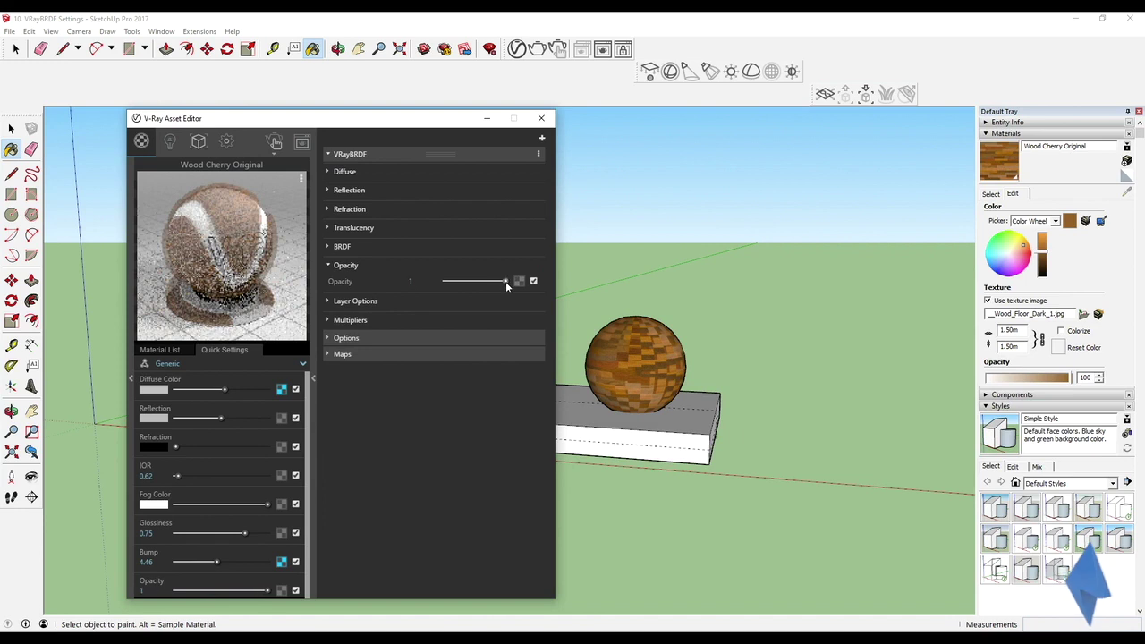
pyautogui.click(330, 266)
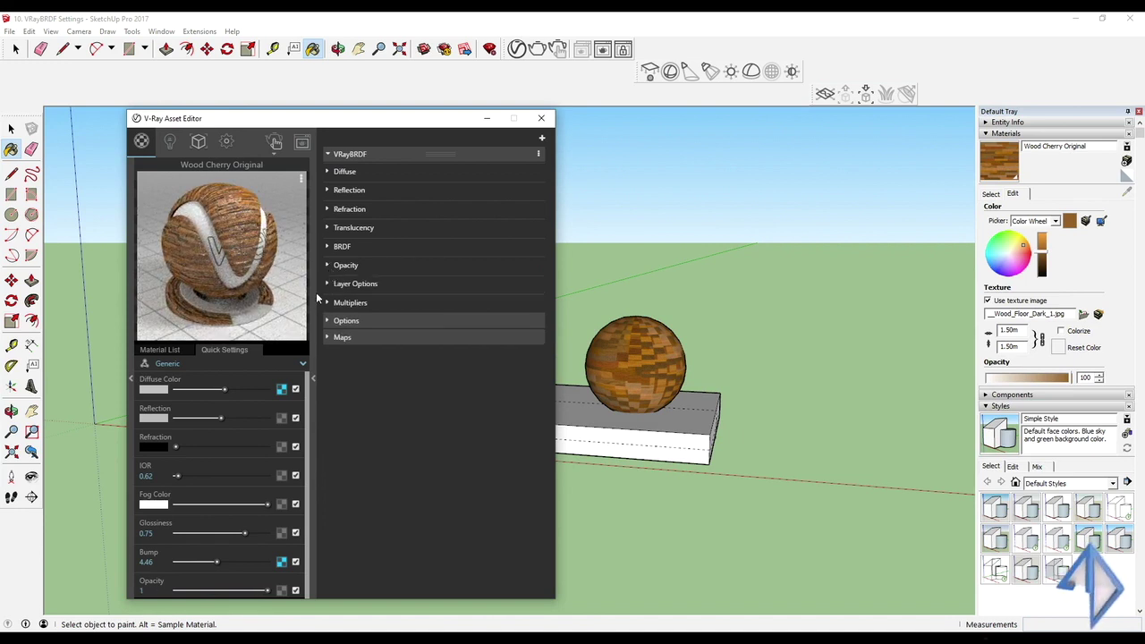
# In Layer Options, toggle trace reflections, double-sided, trace refractions and irradiance map off and on; enable Linear workflow.
pyautogui.click(328, 285)
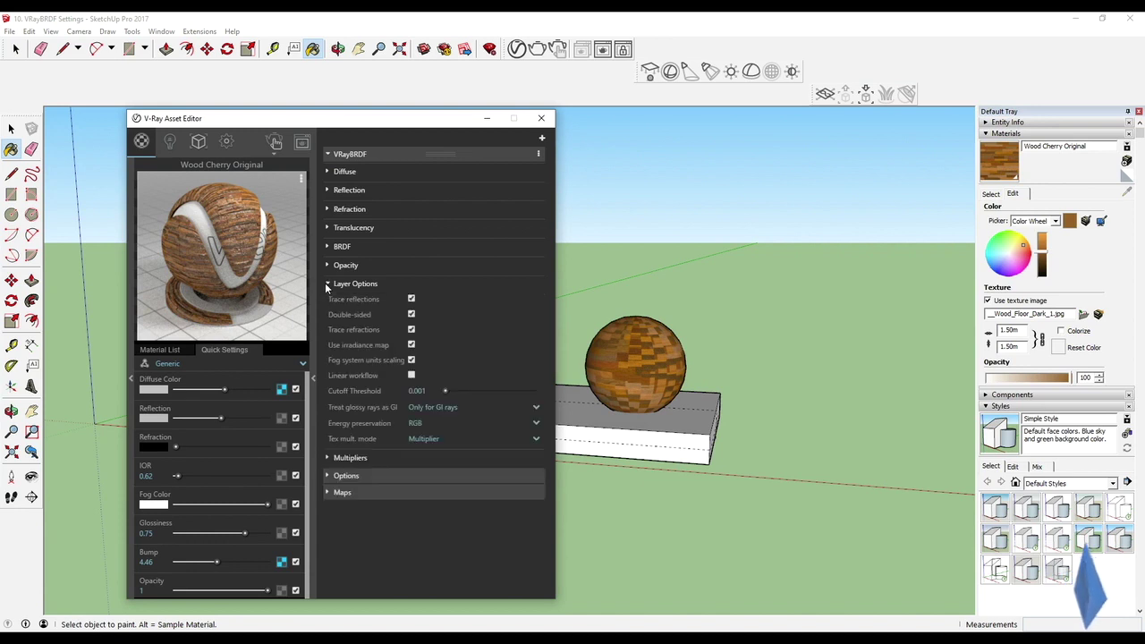
pyautogui.click(410, 299)
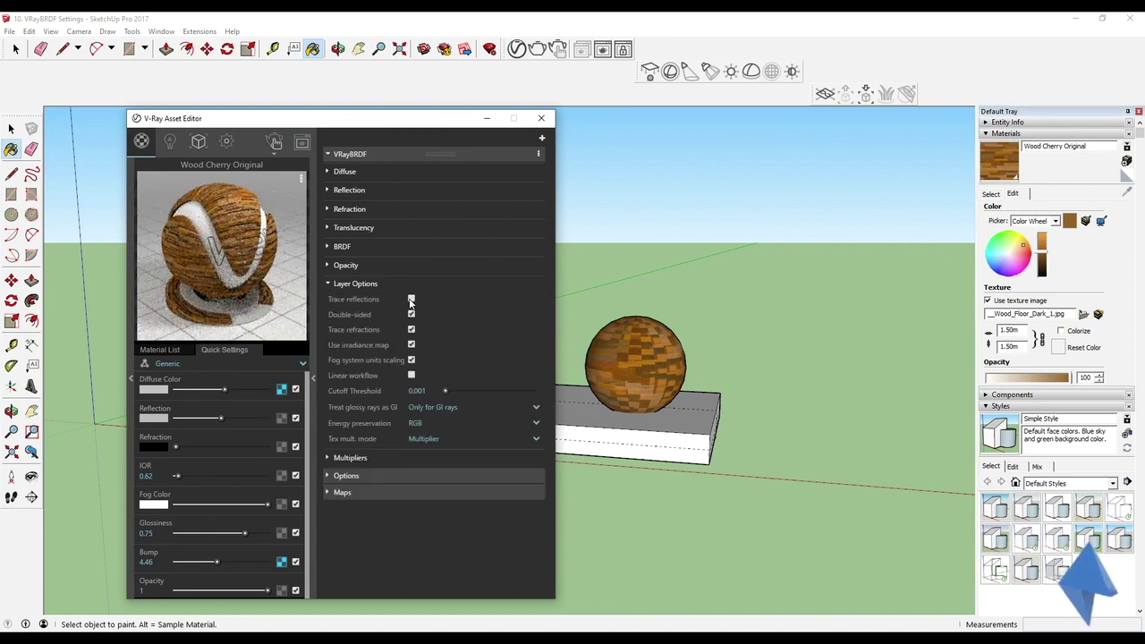
pyautogui.click(410, 300)
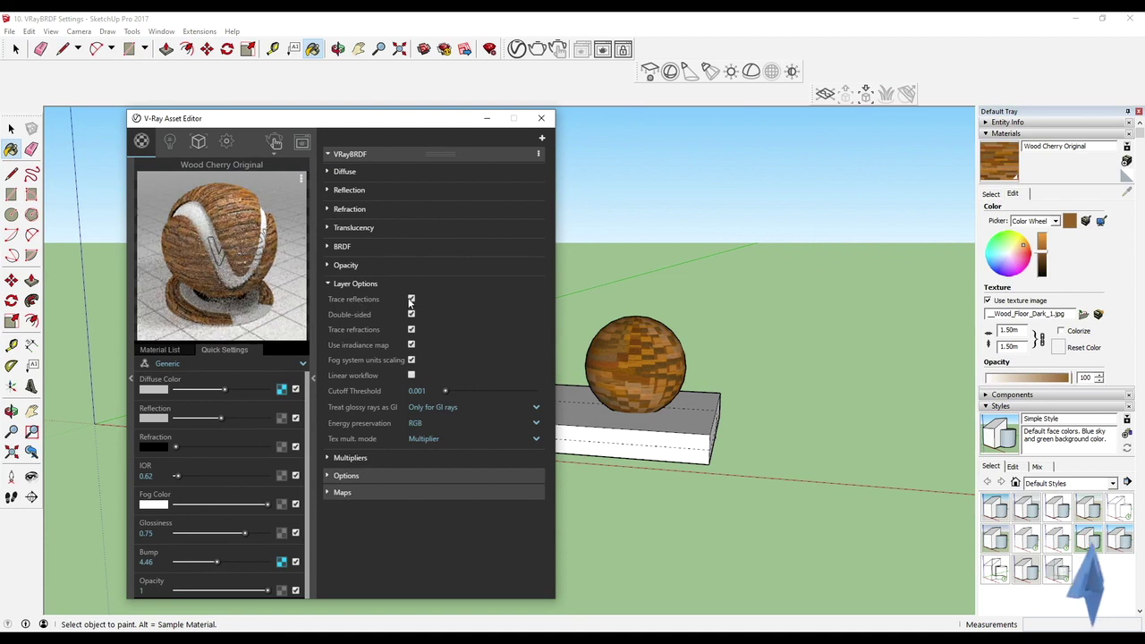
pyautogui.click(412, 314)
pyautogui.click(412, 315)
pyautogui.click(412, 329)
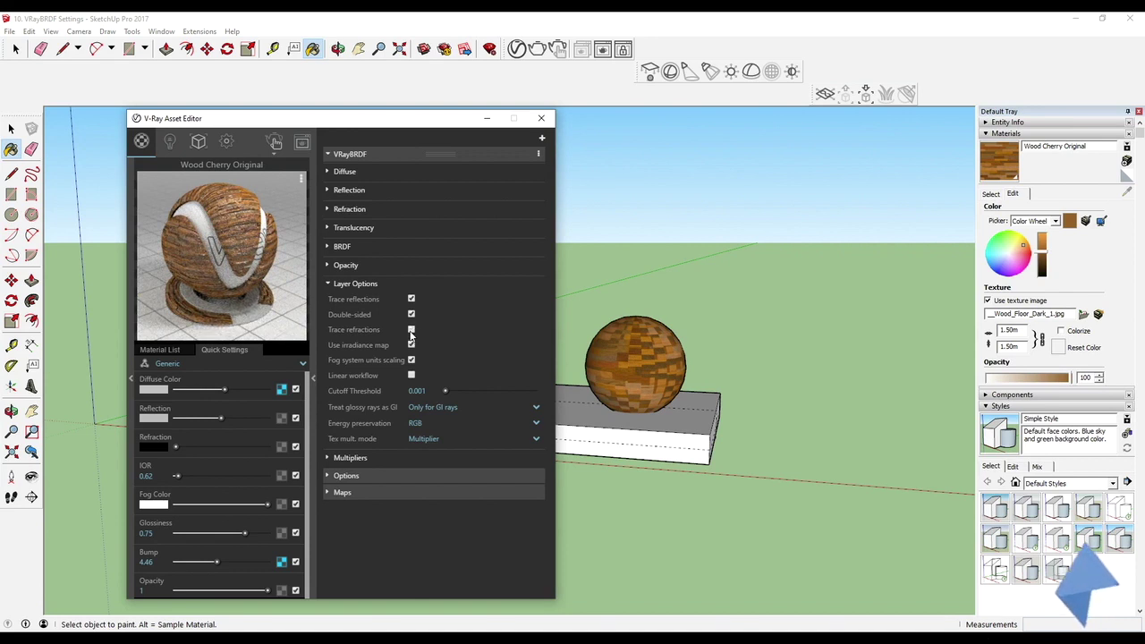
pyautogui.click(412, 329)
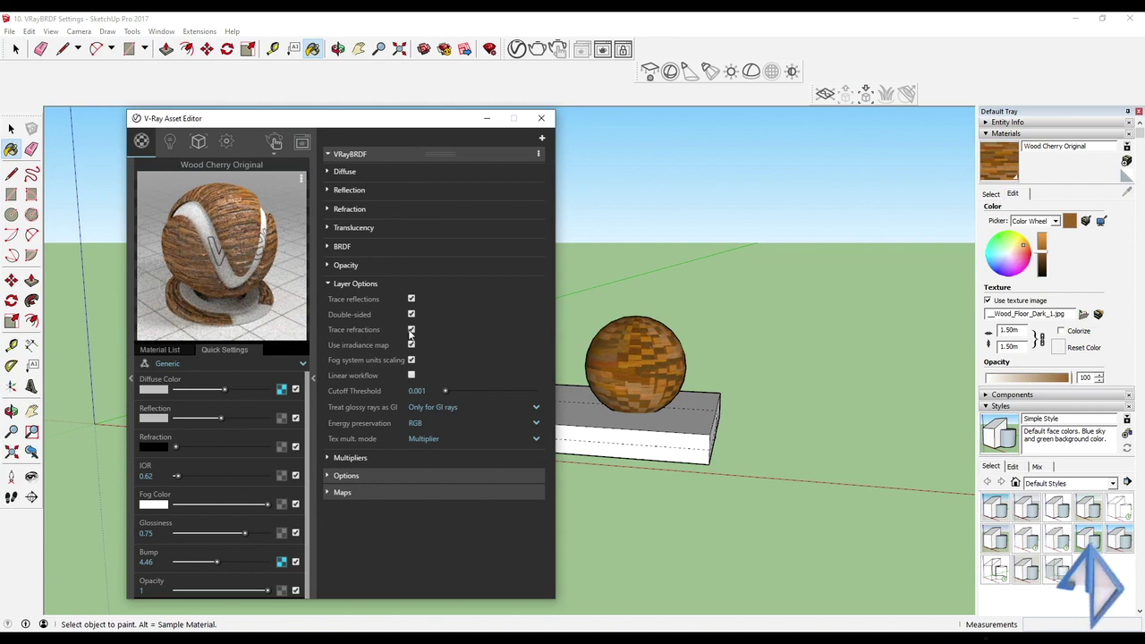
pyautogui.click(412, 344)
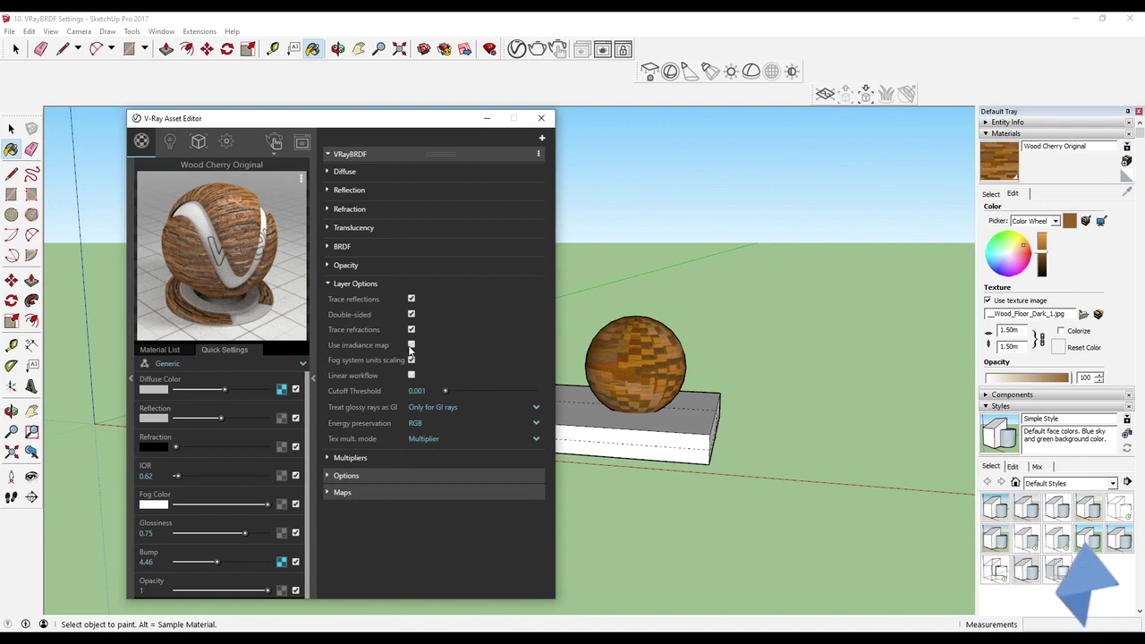
pyautogui.click(412, 345)
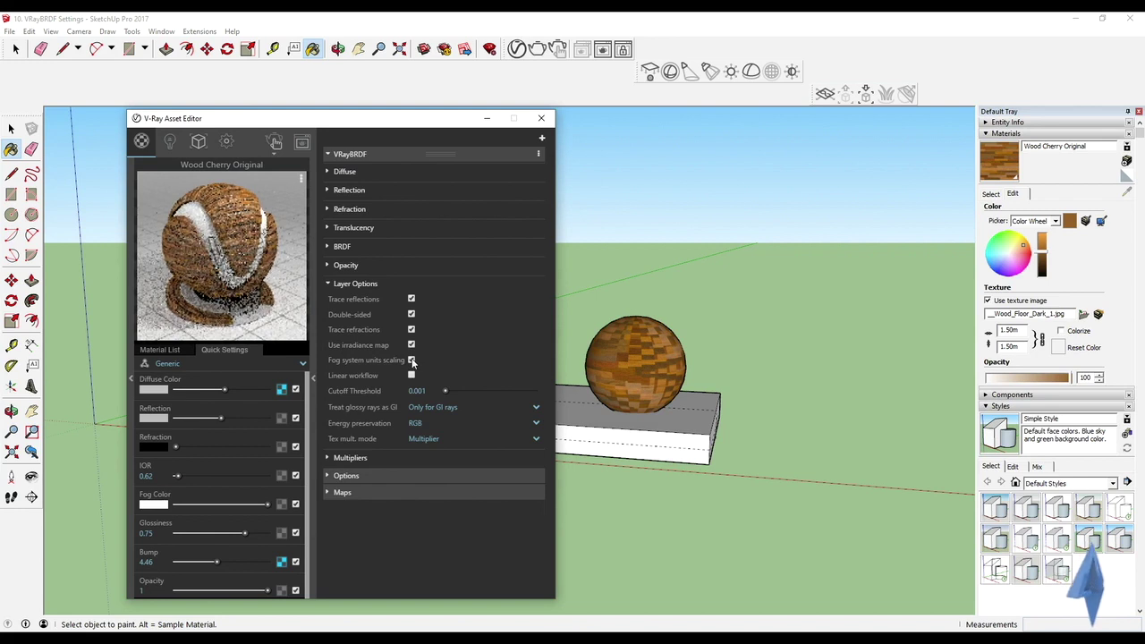
pyautogui.click(412, 376)
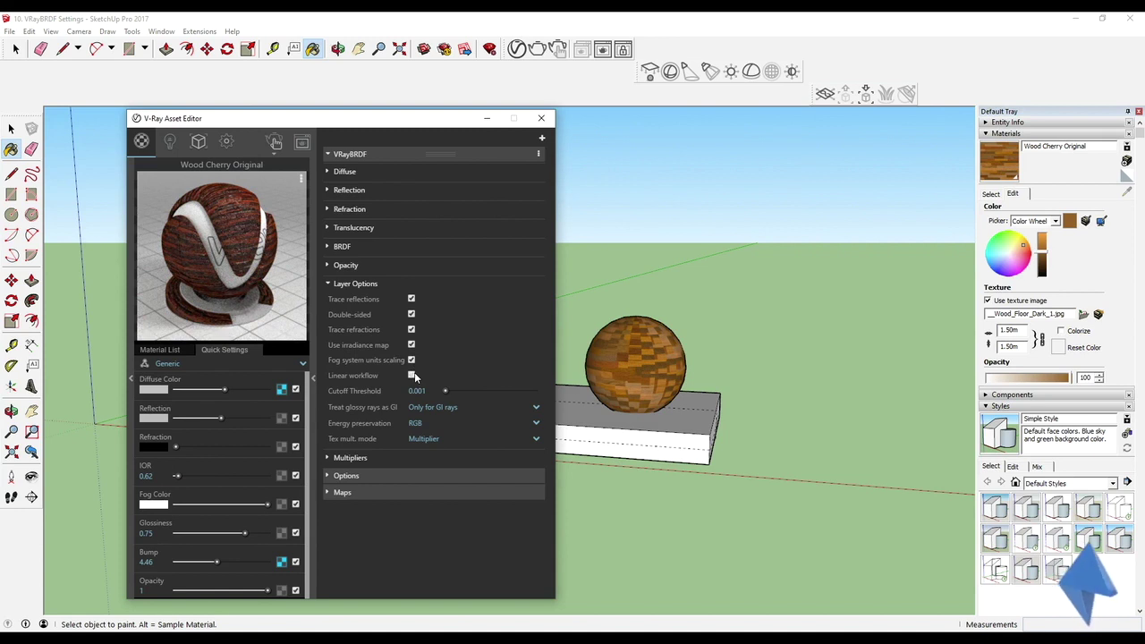
# Turn Linear workflow off and test Cutoff Threshold at 1, returning it to 0.001.
pyautogui.click(412, 376)
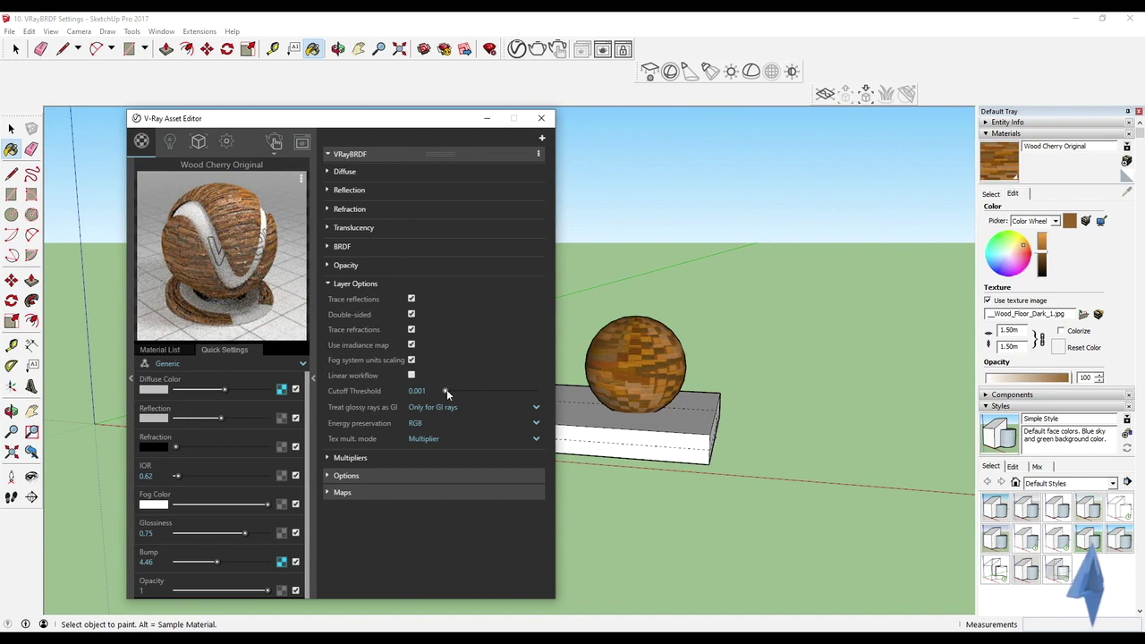
pyautogui.moveTo(447, 391); pyautogui.dragTo(523, 393)
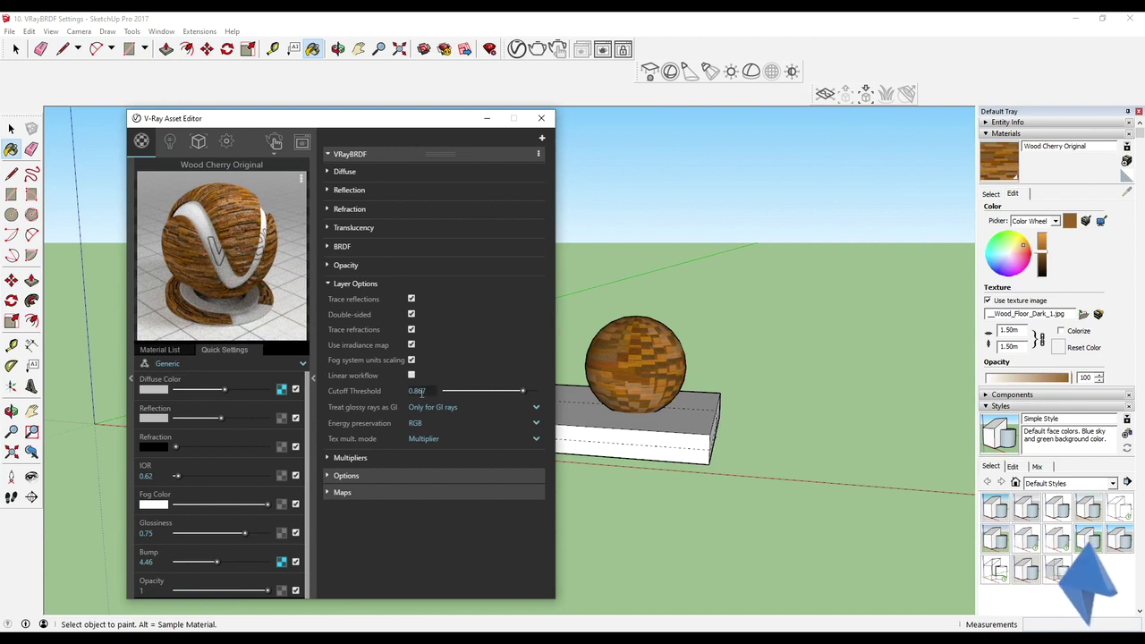
pyautogui.click(534, 394)
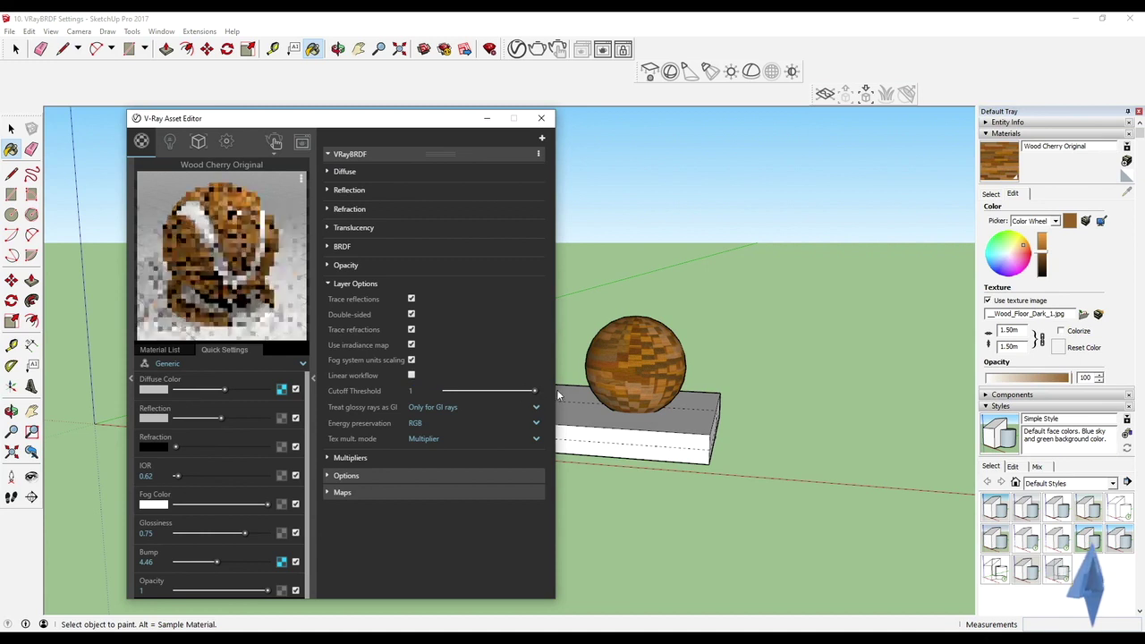
pyautogui.moveTo(535, 392); pyautogui.dragTo(442, 393)
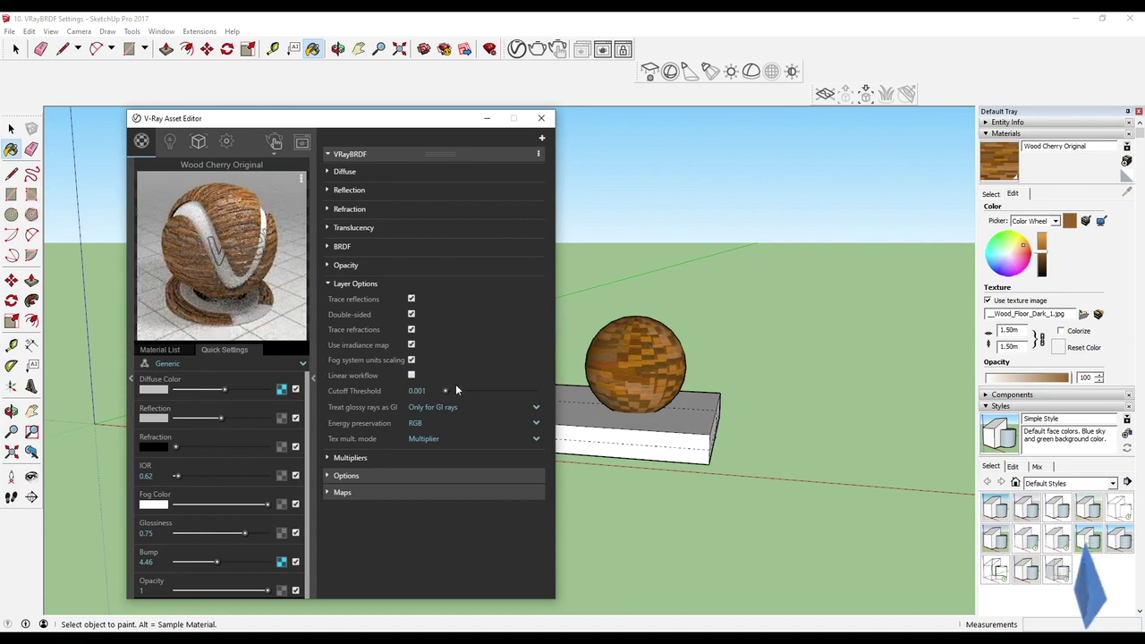
pyautogui.click(534, 393)
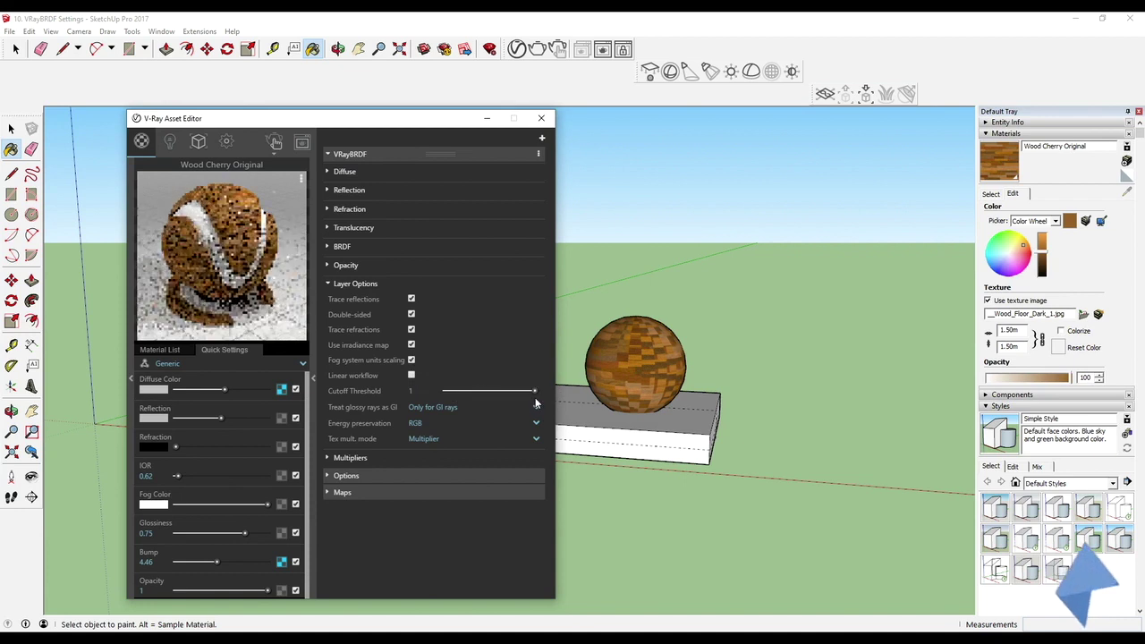
pyautogui.moveTo(534, 394); pyautogui.dragTo(445, 391)
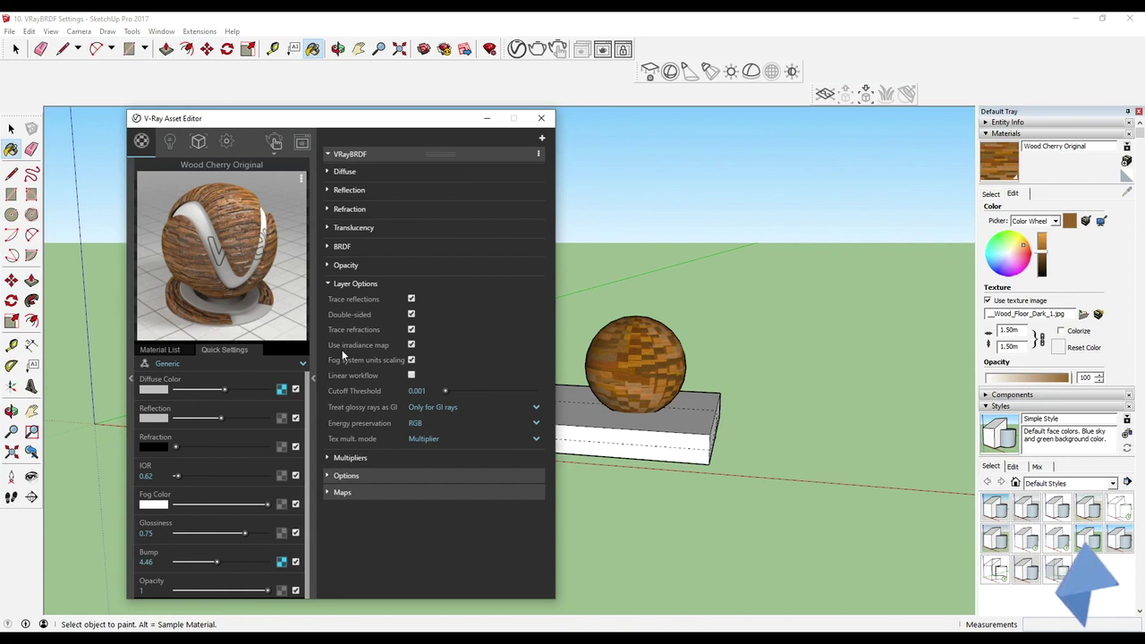
# Replace Layer Options with Multipliers, raising the Diffuse multiplier then returning it to 1.
pyautogui.click(328, 286)
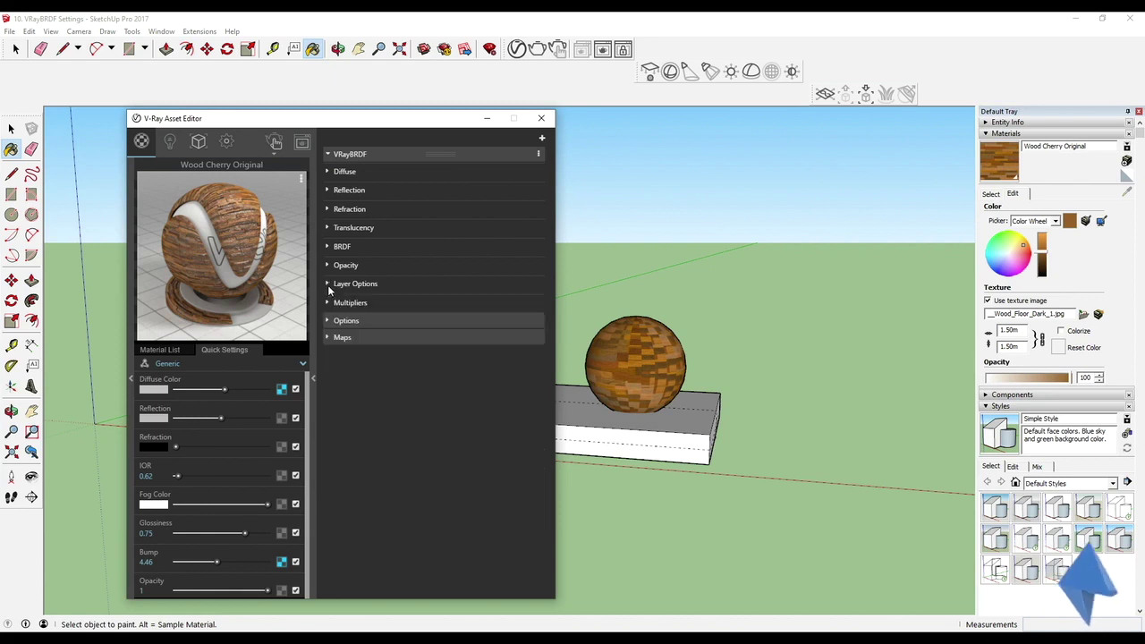
pyautogui.click(328, 303)
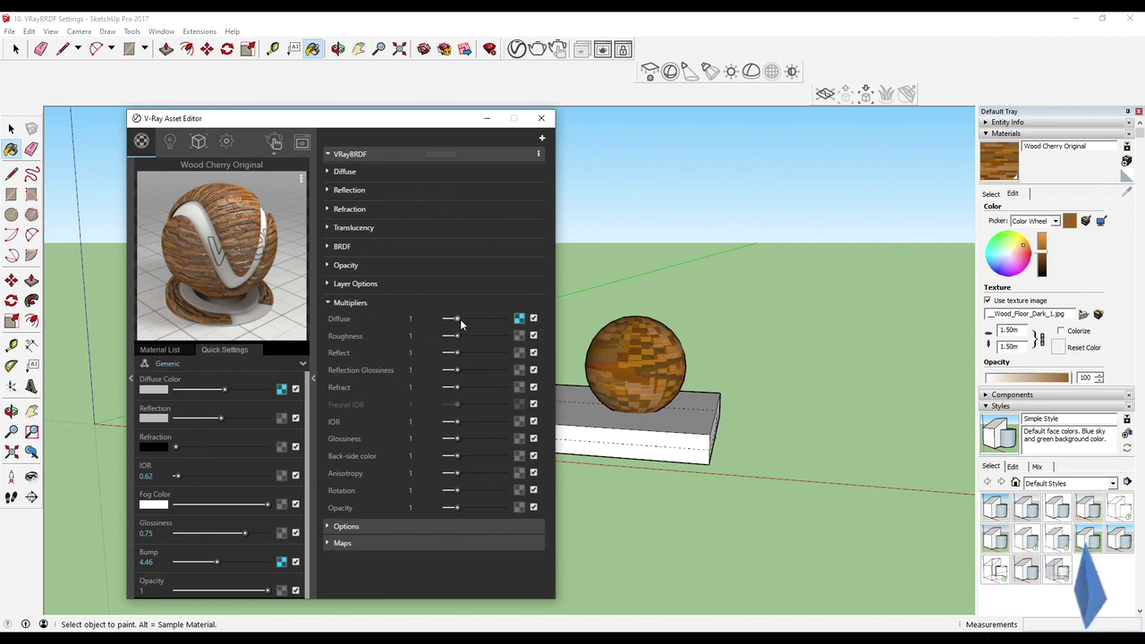
pyautogui.moveTo(460, 319); pyautogui.dragTo(520, 318)
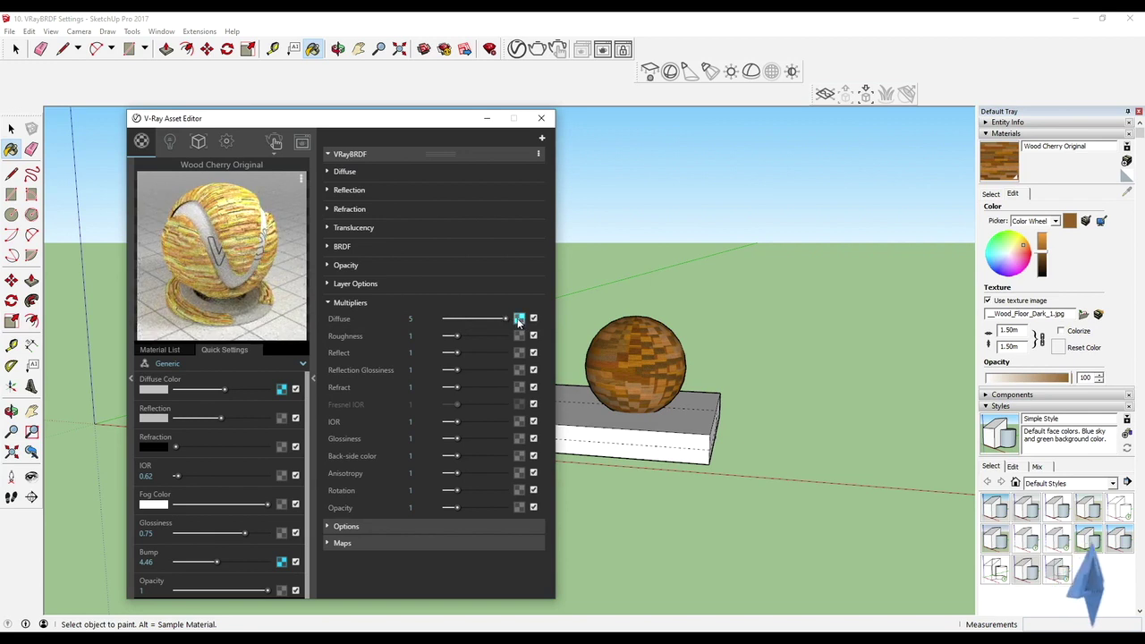
pyautogui.moveTo(499, 320); pyautogui.dragTo(456, 333)
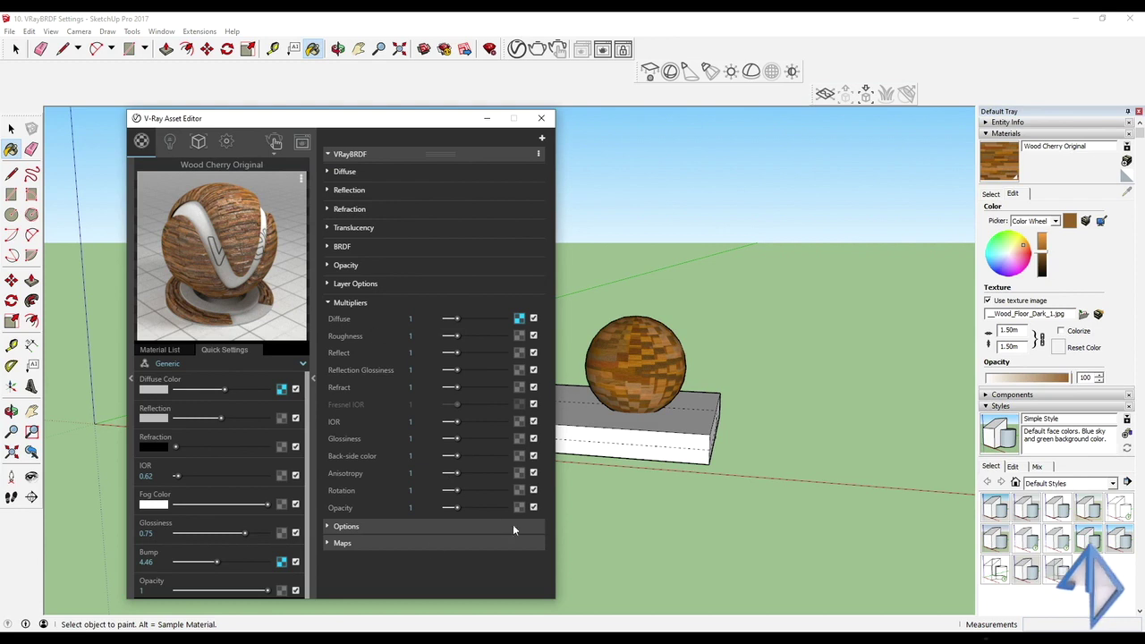
# Raise the Opacity multiplier to 5, test opacity 0.55 and multiplier 0, then reset both to 1.
pyautogui.moveTo(465, 507); pyautogui.dragTo(519, 510)
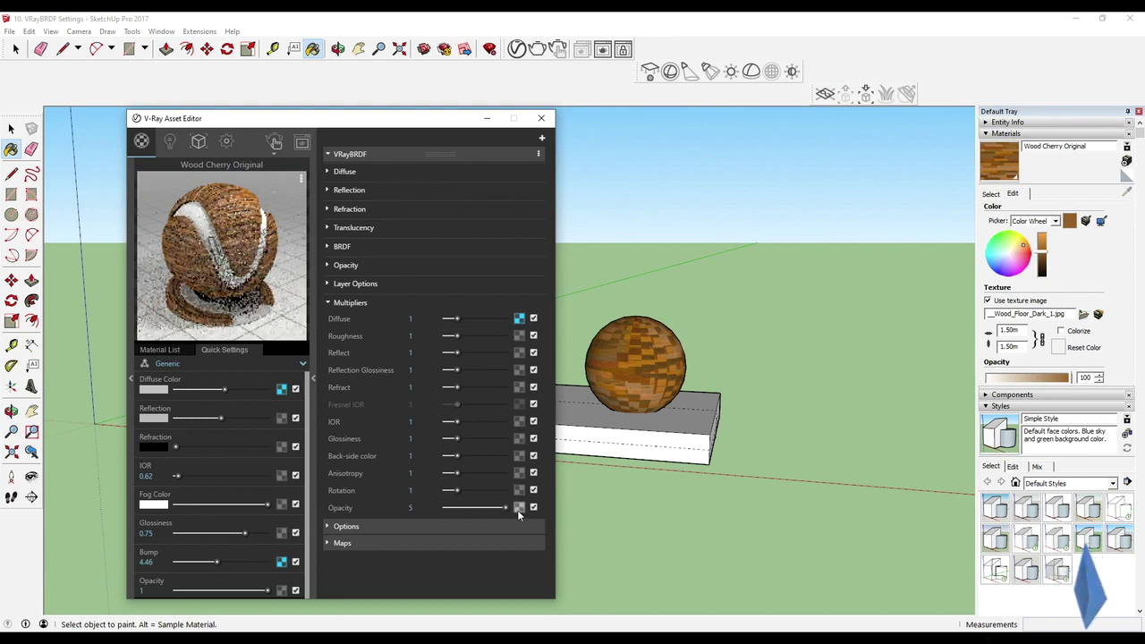
pyautogui.click(412, 265)
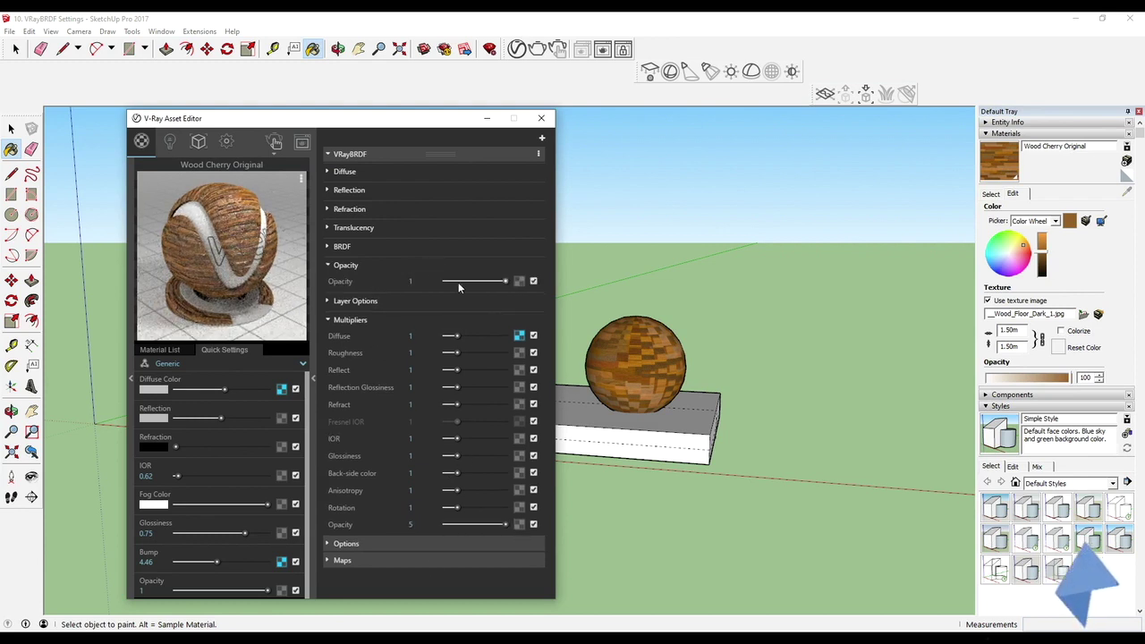
pyautogui.moveTo(497, 282); pyautogui.dragTo(478, 282)
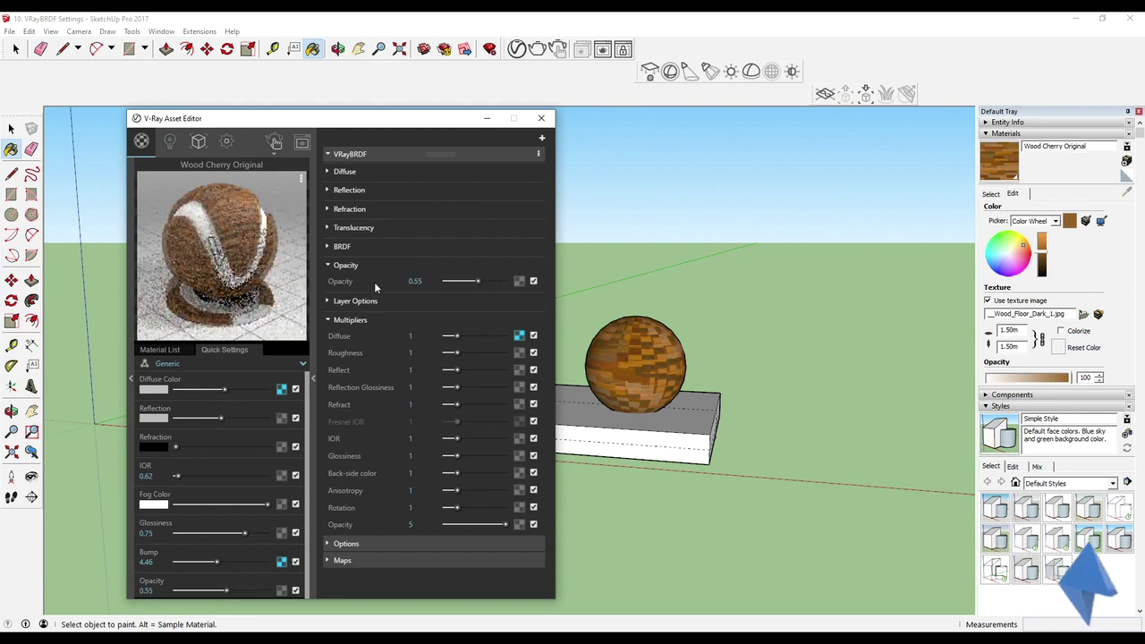
pyautogui.moveTo(499, 524)
pyautogui.mouseDown()
pyautogui.moveTo(416, 525)
pyautogui.moveTo(487, 528)
pyautogui.mouseUp()
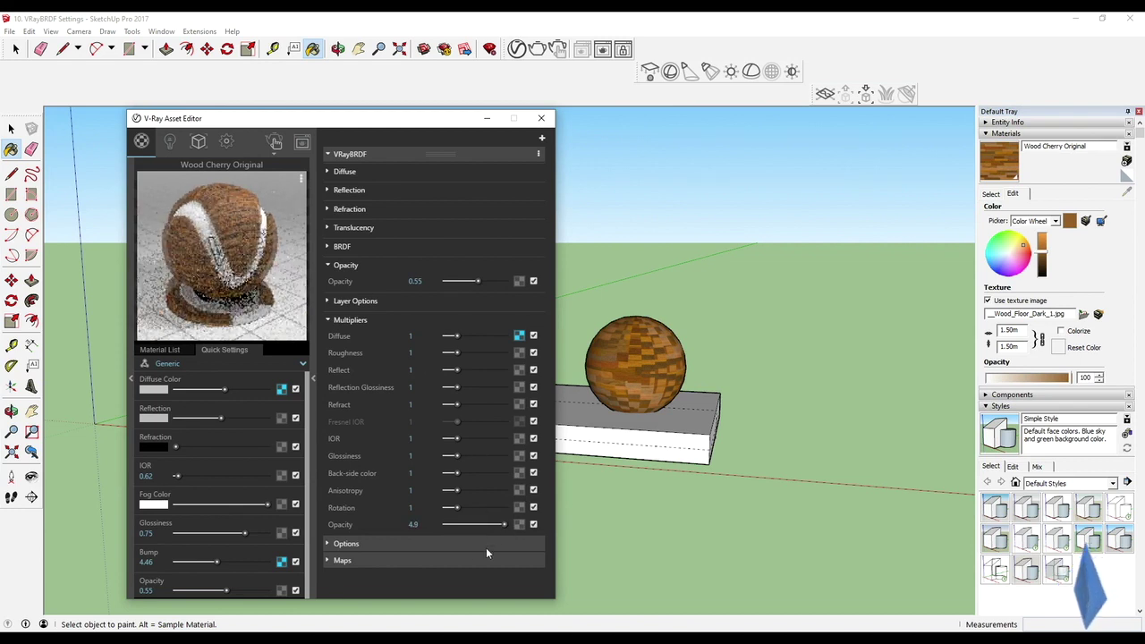
pyautogui.moveTo(457, 528); pyautogui.dragTo(457, 524)
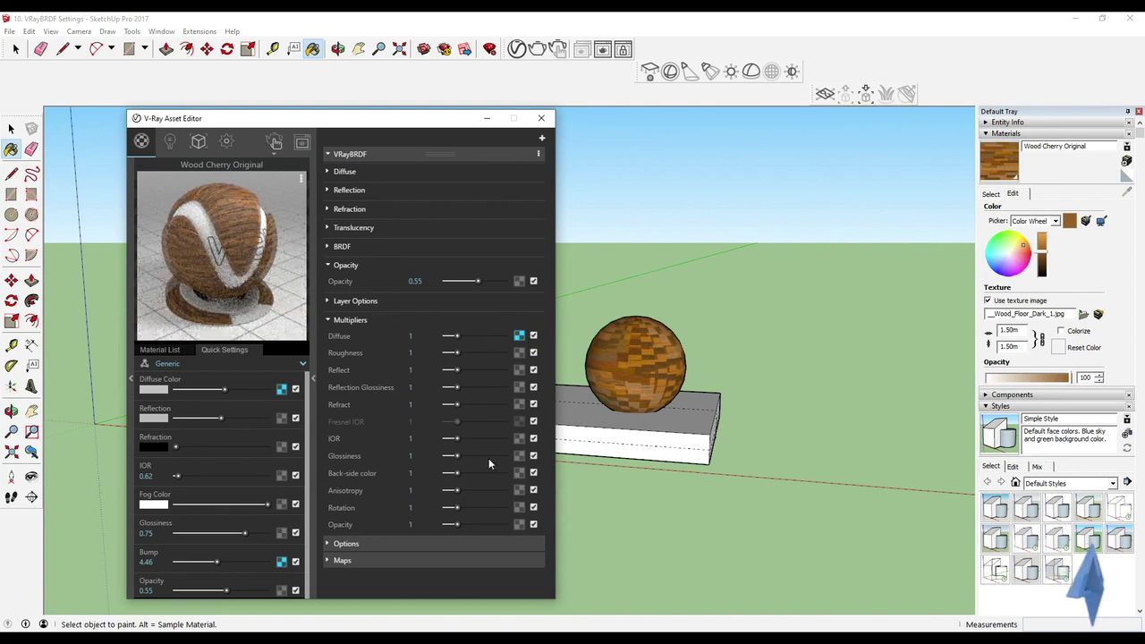
pyautogui.moveTo(478, 281); pyautogui.dragTo(508, 281)
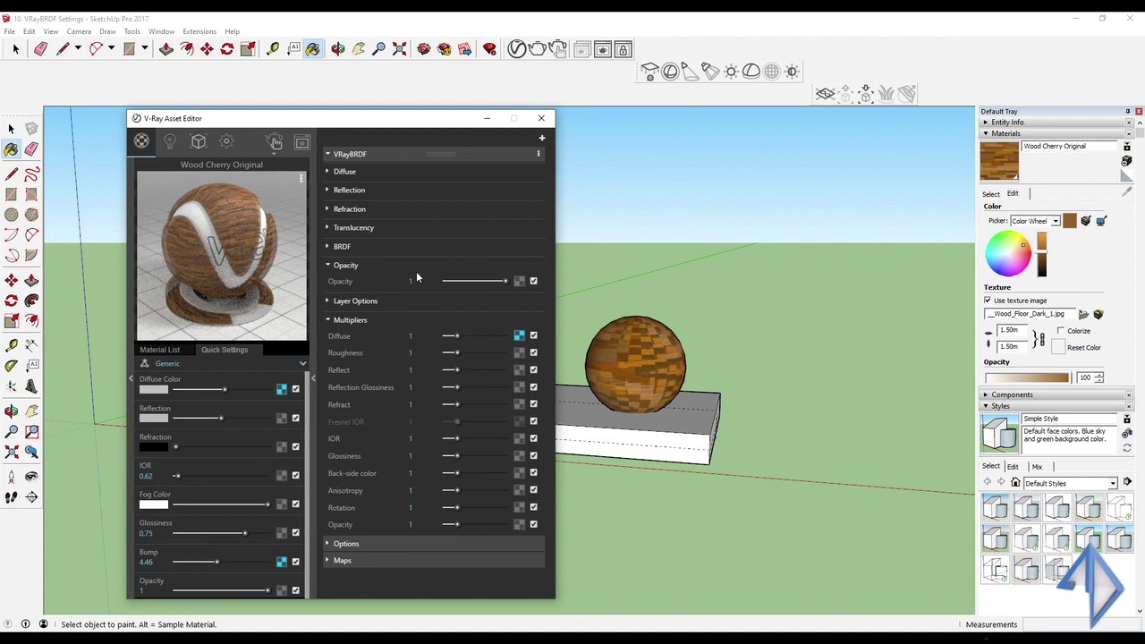
# Fold the Multipliers, Opacity and Layer Options sections and expand the VRayBRDF Options group.
pyautogui.click(327, 320)
pyautogui.click(327, 302)
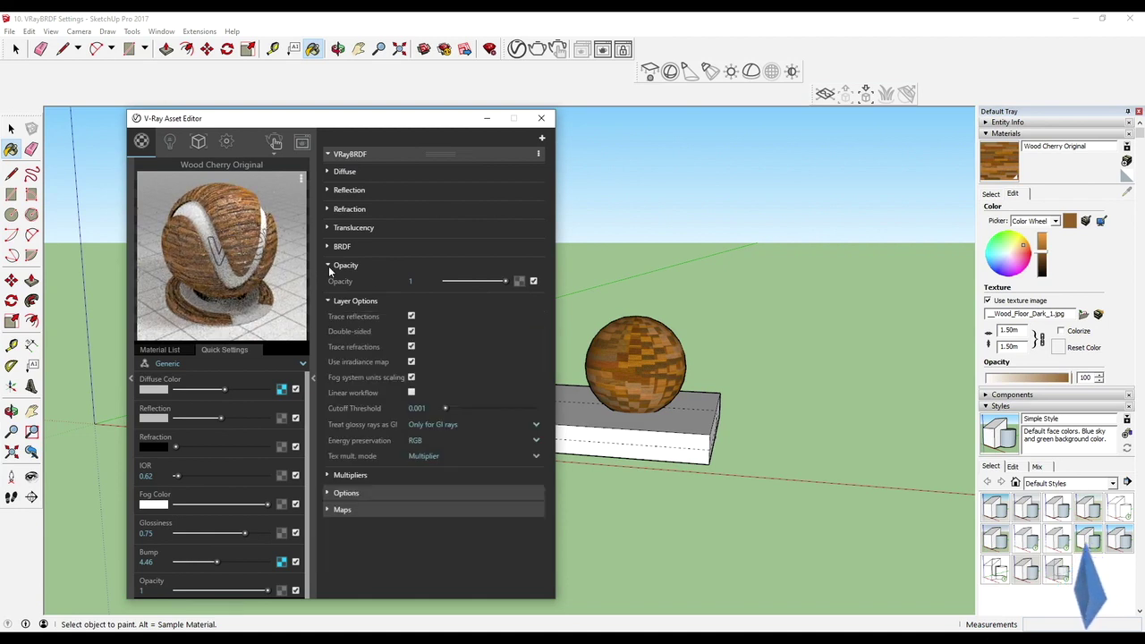
pyautogui.click(328, 265)
pyautogui.click(332, 284)
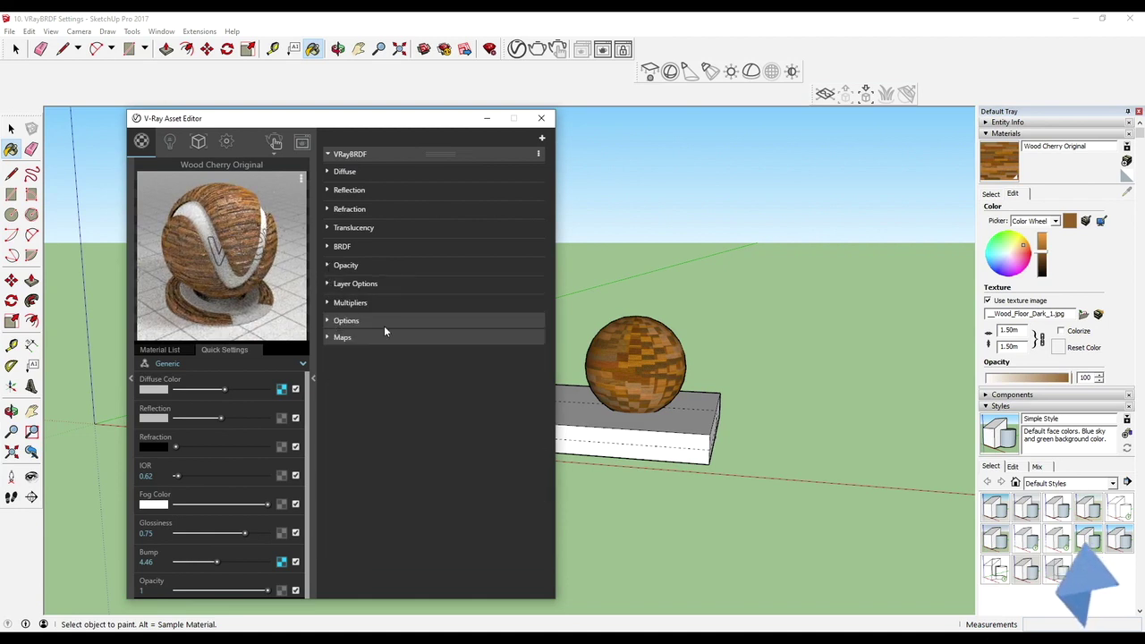
pyautogui.click(329, 320)
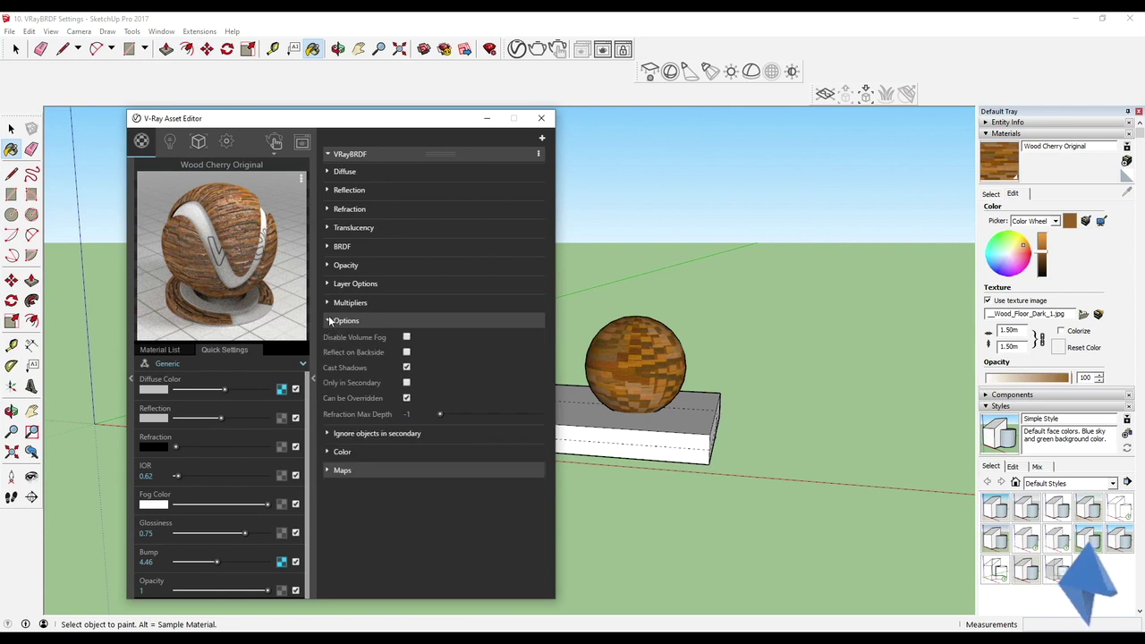
# Toggle Only in Secondary and Disable Volume Fog on and off, and raise Refraction Max Depth to 466.
pyautogui.click(408, 383)
pyautogui.click(408, 383)
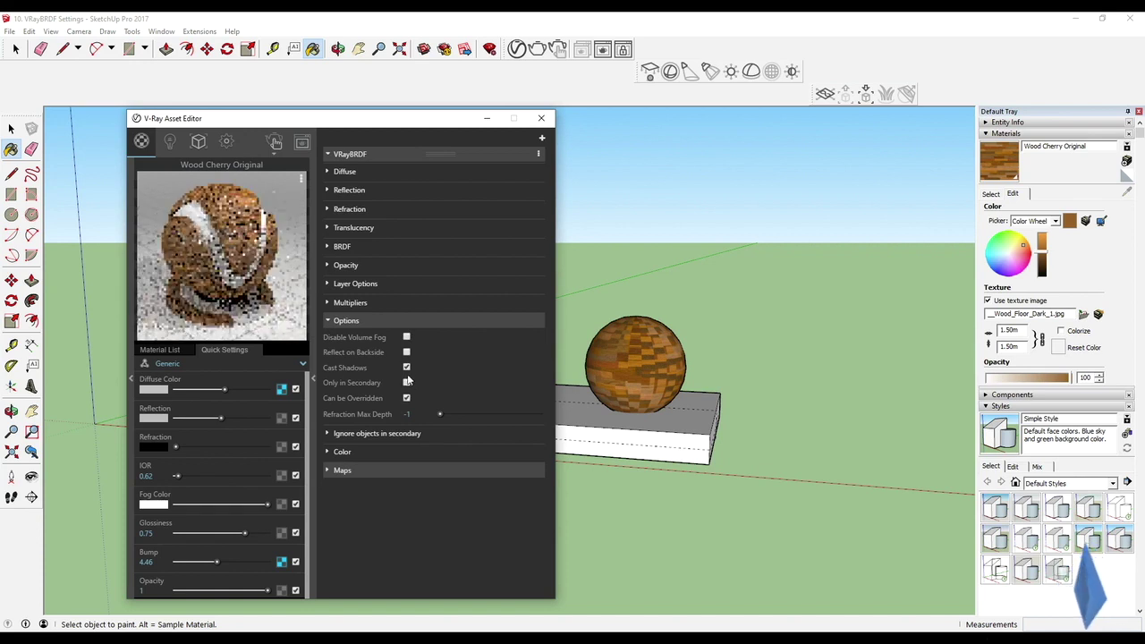
pyautogui.click(407, 338)
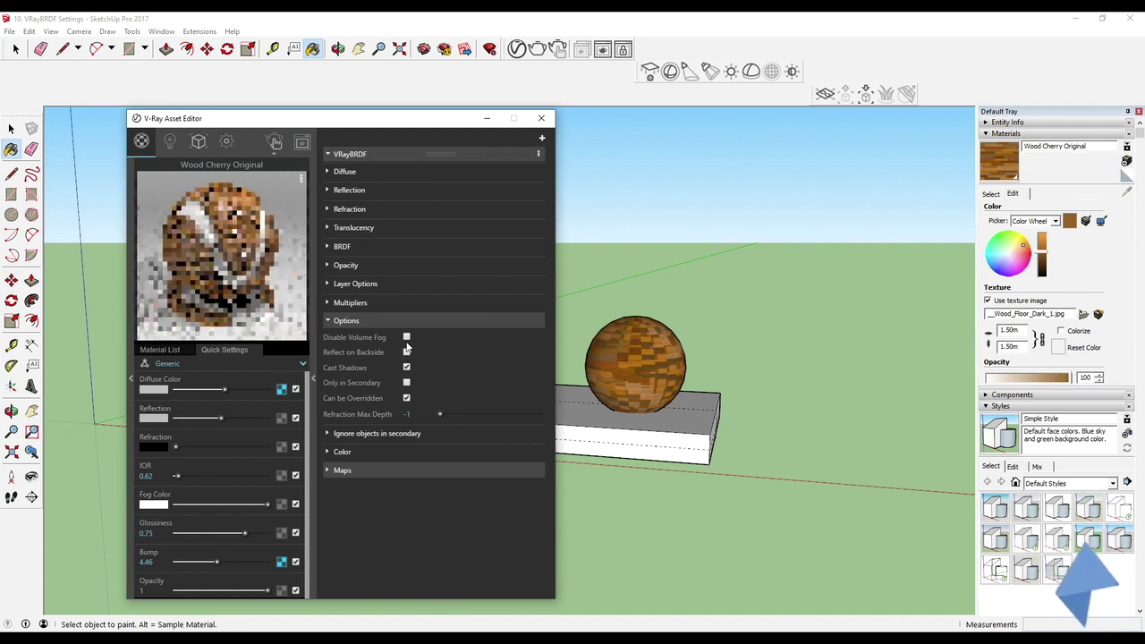
pyautogui.click(407, 339)
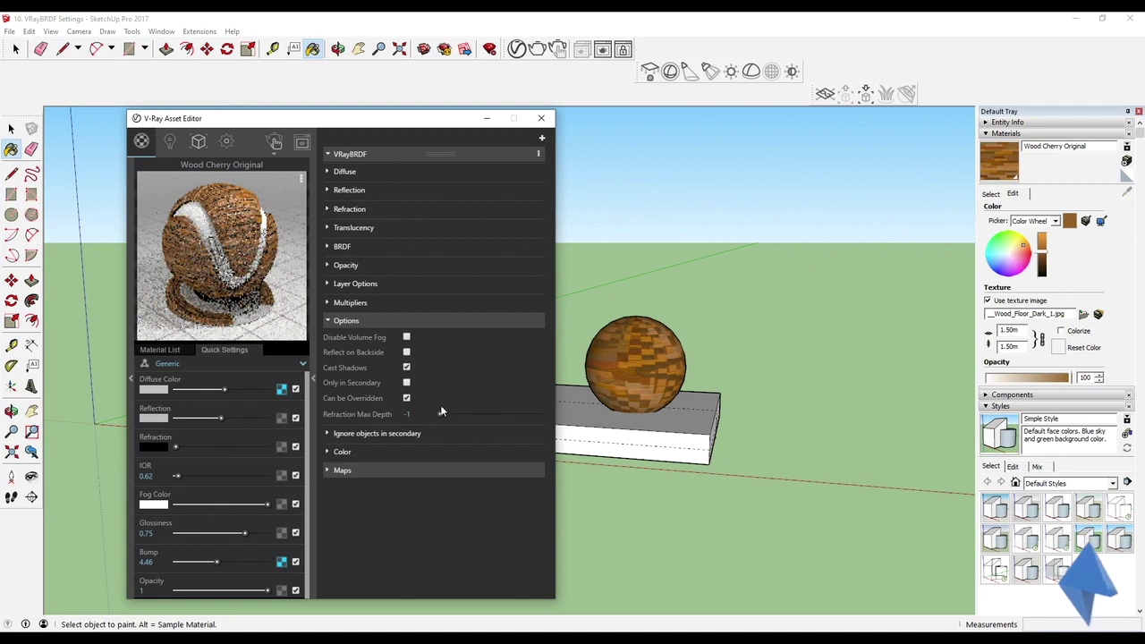
pyautogui.moveTo(440, 414)
pyautogui.mouseDown()
pyautogui.moveTo(468, 415)
pyautogui.moveTo(445, 418)
pyautogui.mouseUp()
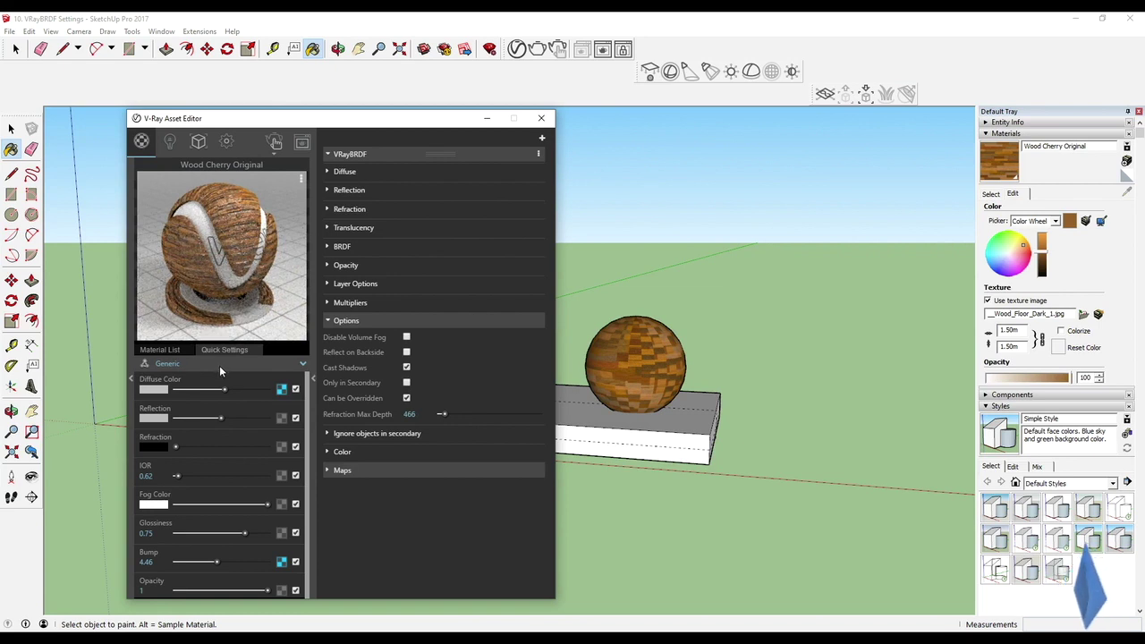
# Collapse Options, expand Maps, and briefly open and close the Bump and Displacement sections.
pyautogui.click(329, 320)
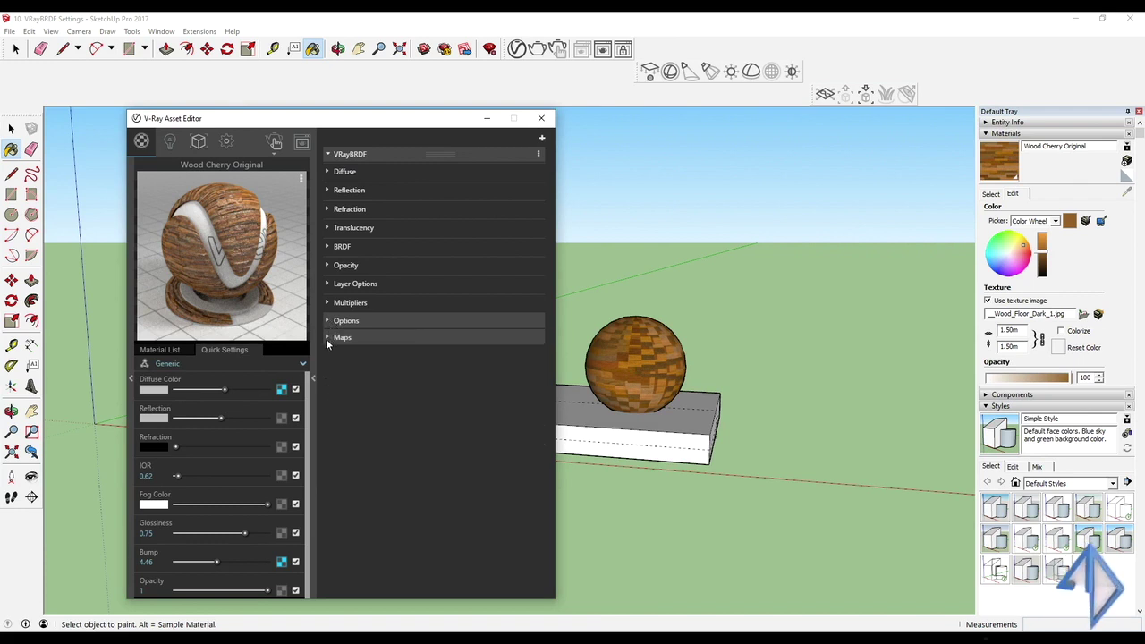
pyautogui.click(328, 338)
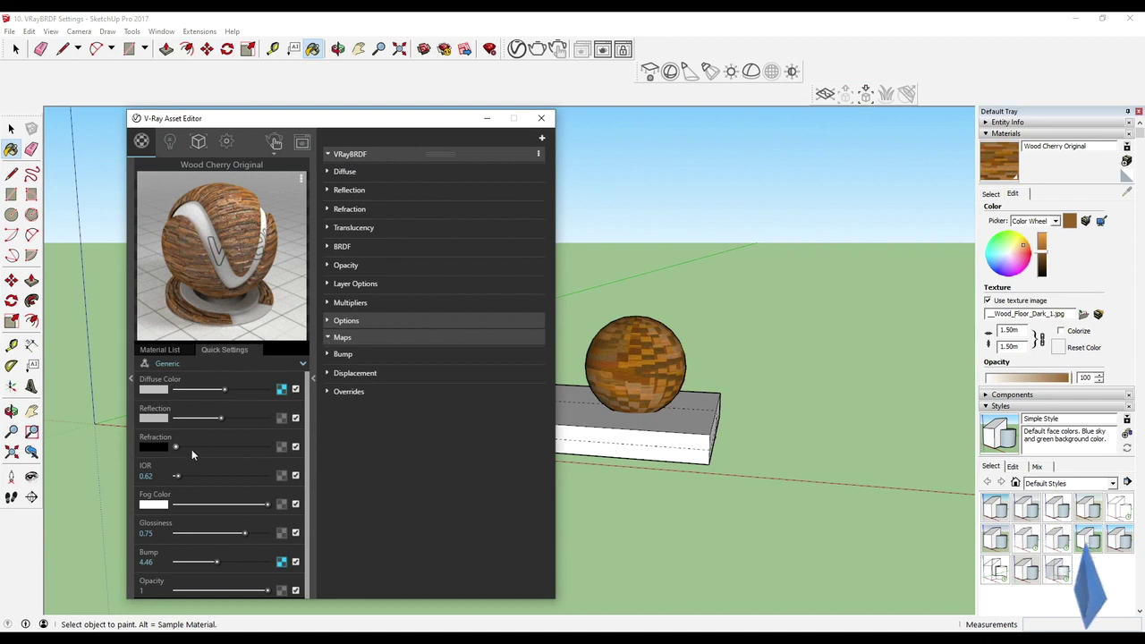
pyautogui.click(329, 355)
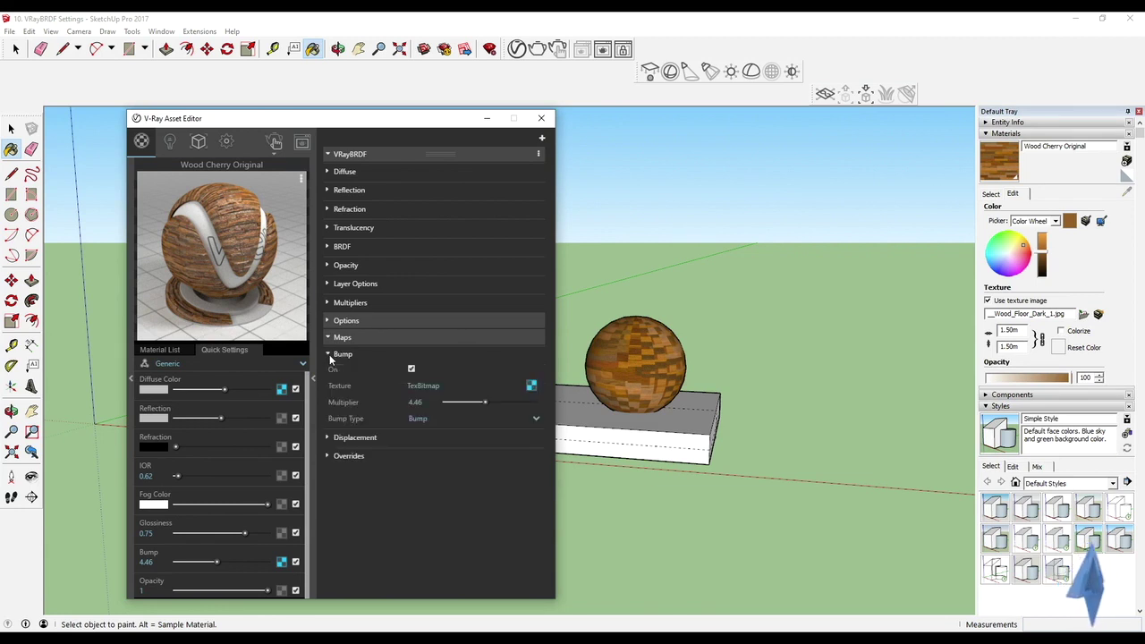
pyautogui.click(329, 356)
pyautogui.click(327, 372)
pyautogui.click(326, 372)
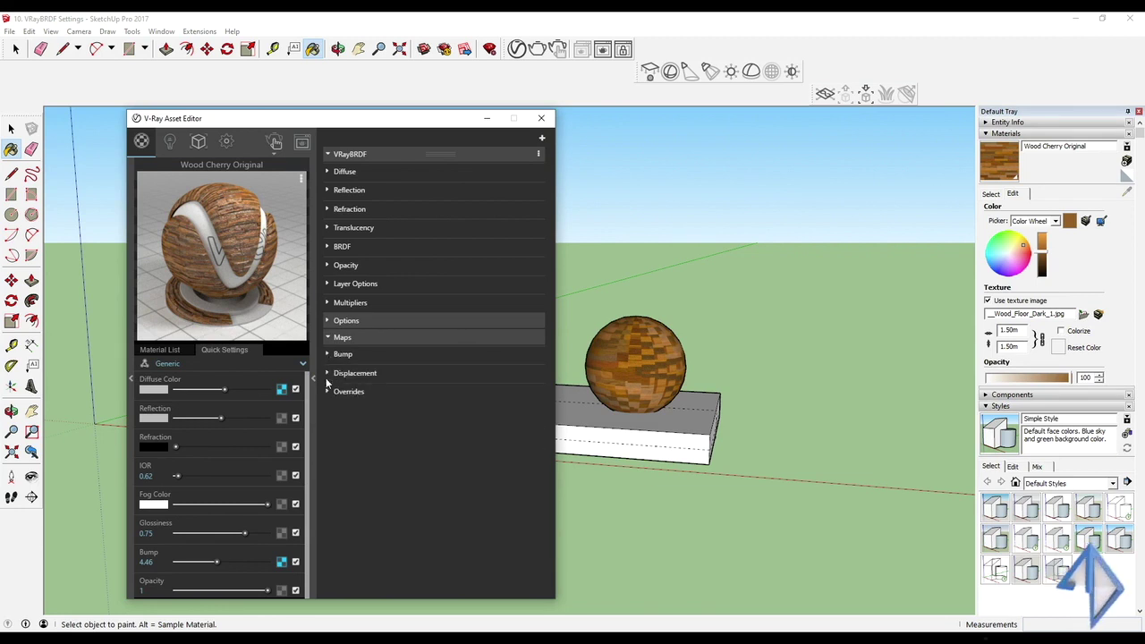
# Browse the Background, Reflection and Refraction overrides, then fold Overrides, Maps and VRayBRDF away.
pyautogui.click(327, 391)
pyautogui.click(357, 408)
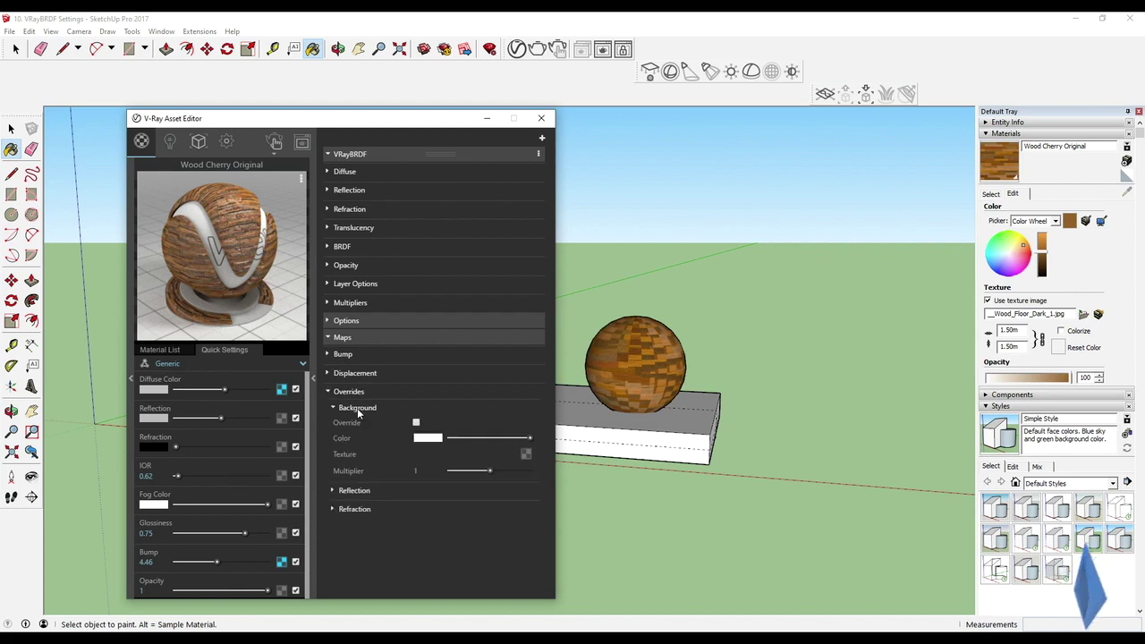
pyautogui.click(357, 408)
pyautogui.click(338, 425)
pyautogui.click(337, 426)
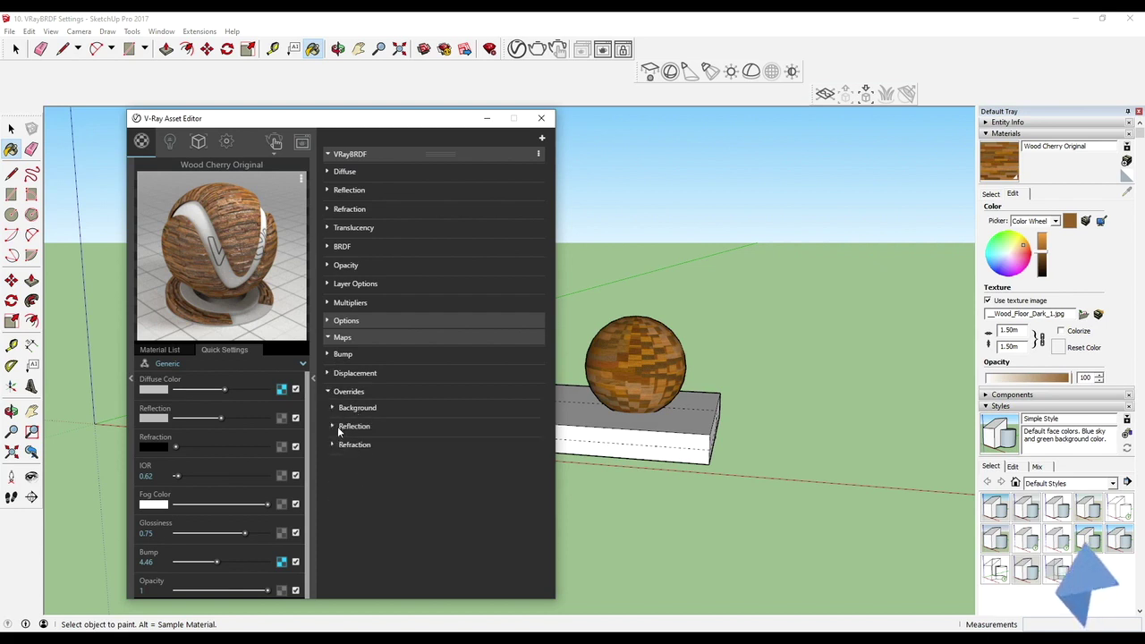
pyautogui.click(334, 443)
pyautogui.click(333, 445)
pyautogui.click(328, 392)
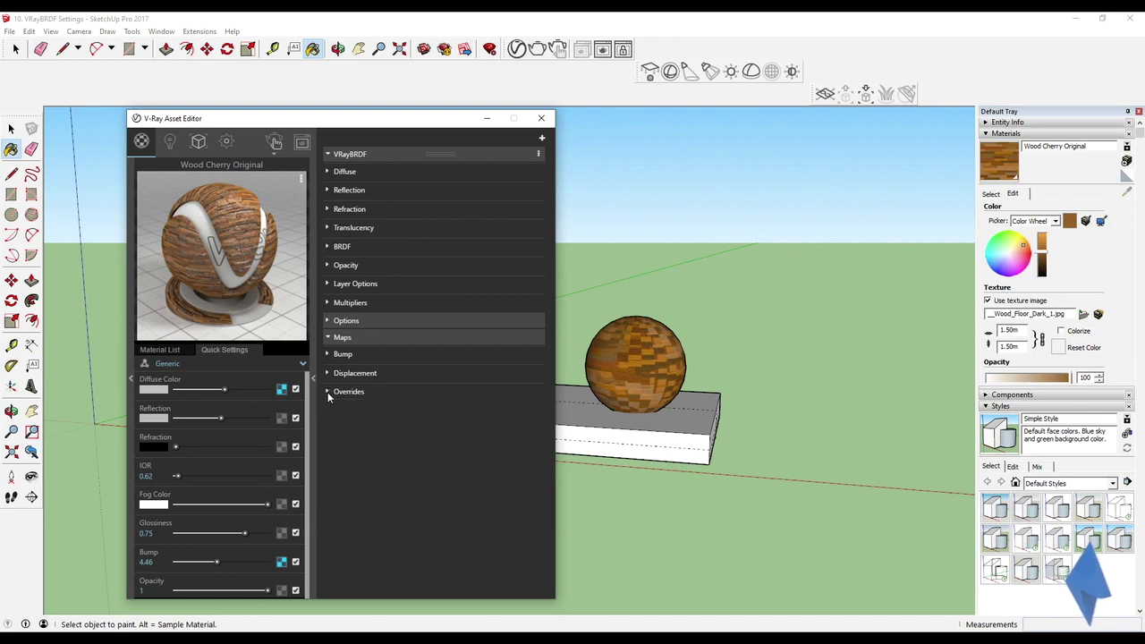
pyautogui.click(328, 338)
pyautogui.click(328, 155)
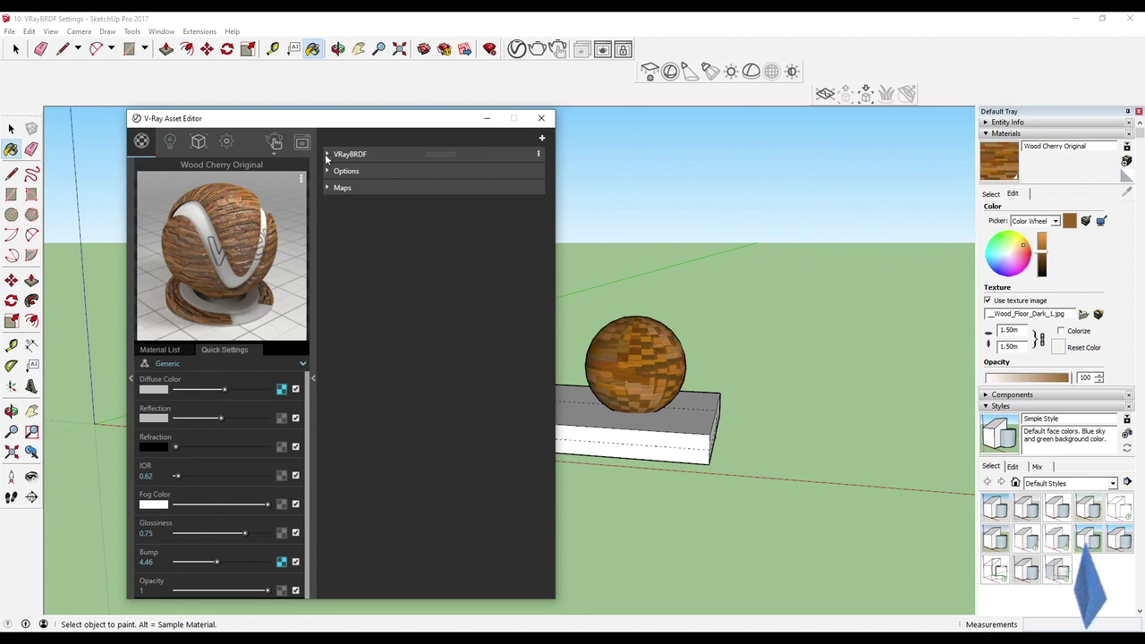
# Add a Car Paint layer above VRayBRDF, giving the material a glossy blue preview.
pyautogui.click(543, 140)
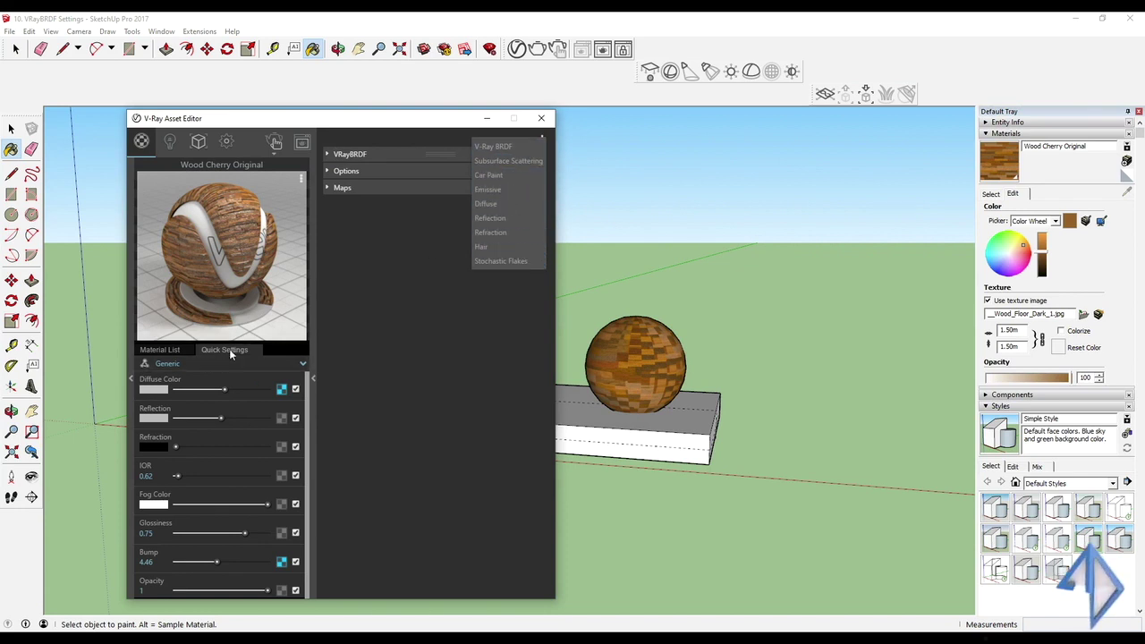
pyautogui.click(512, 176)
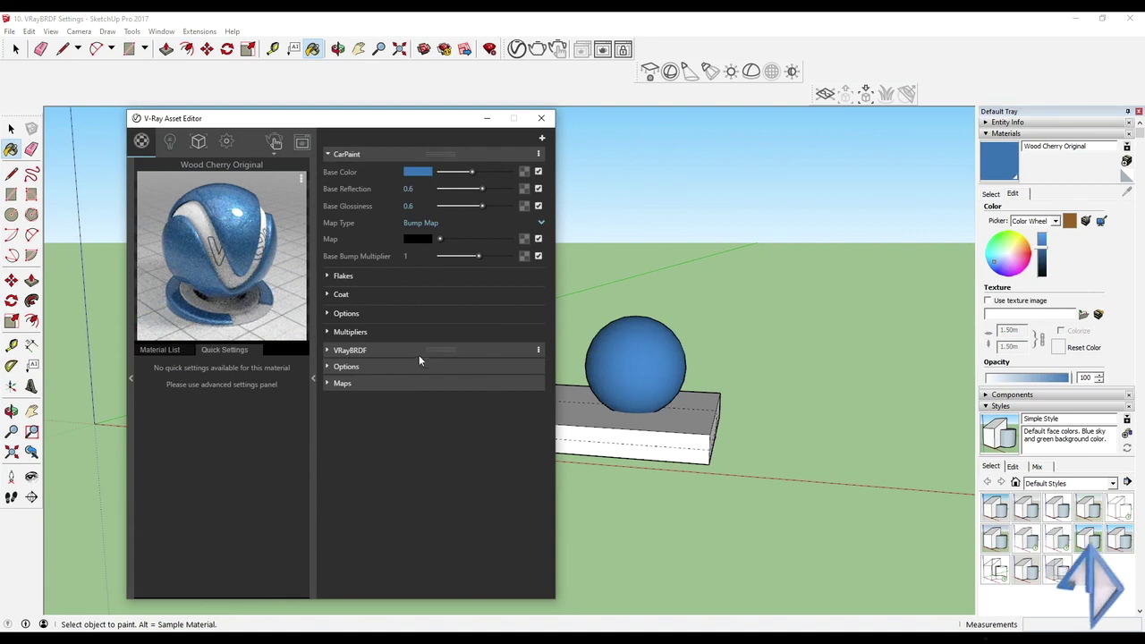
pyautogui.click(331, 352)
pyautogui.click(330, 351)
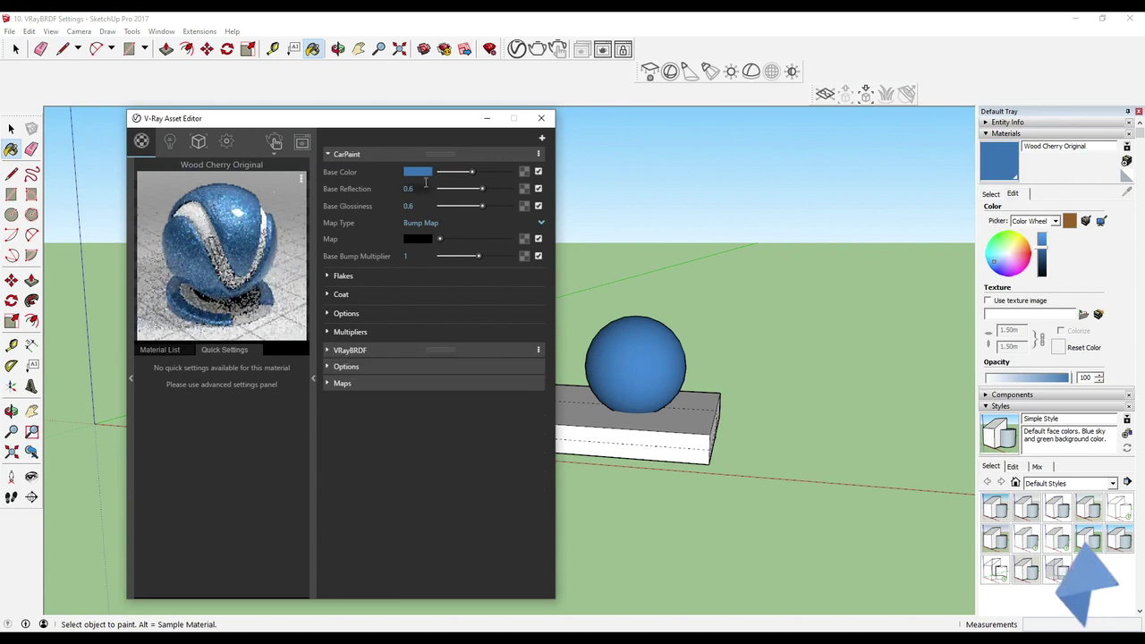
pyautogui.click(539, 156)
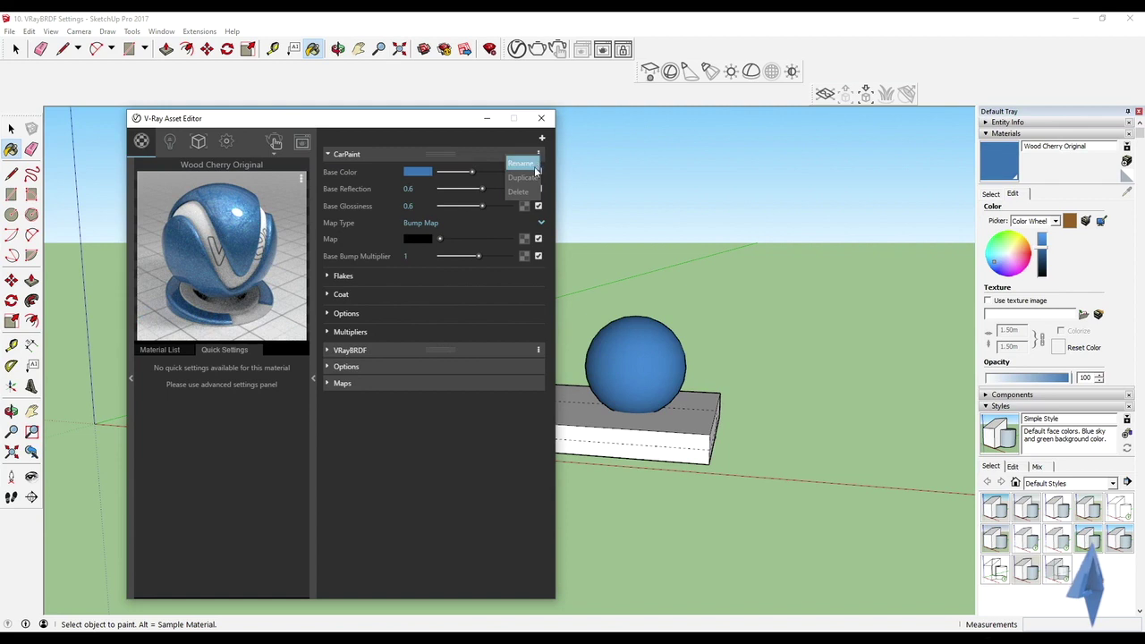
# Delete the CarPaint layer and add a Hair layer in its place.
pyautogui.click(528, 191)
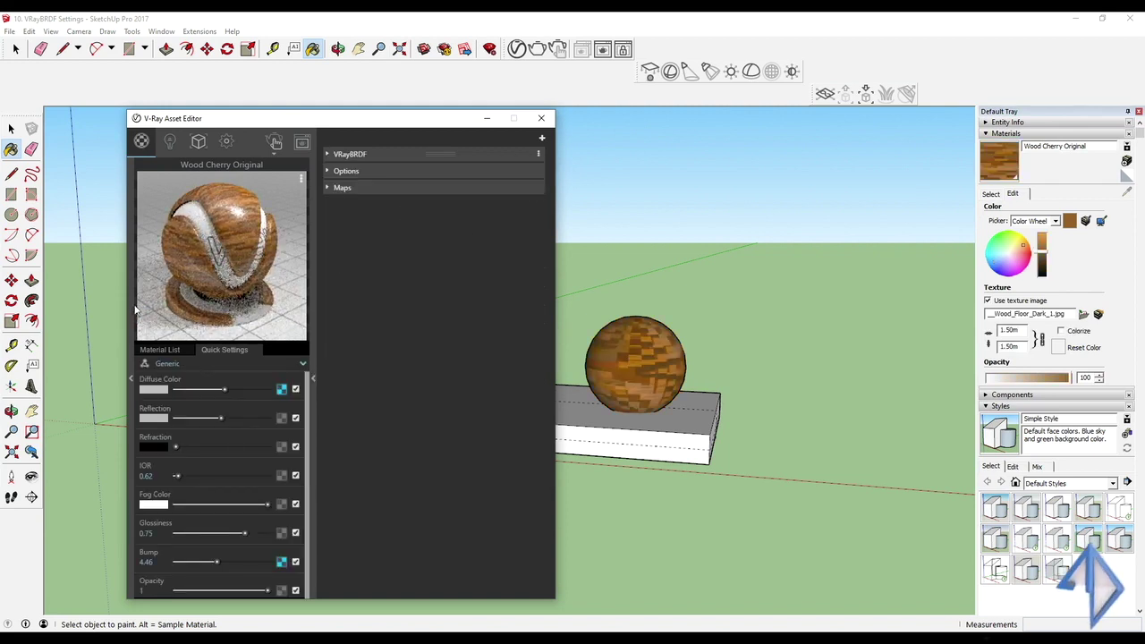
pyautogui.click(542, 138)
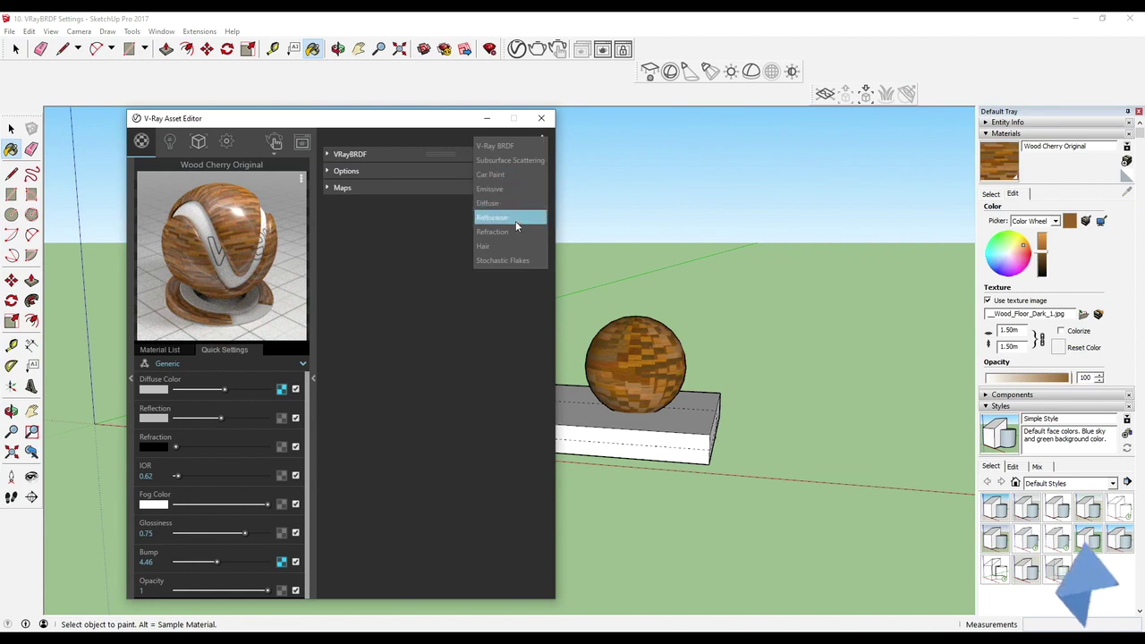
pyautogui.click(516, 246)
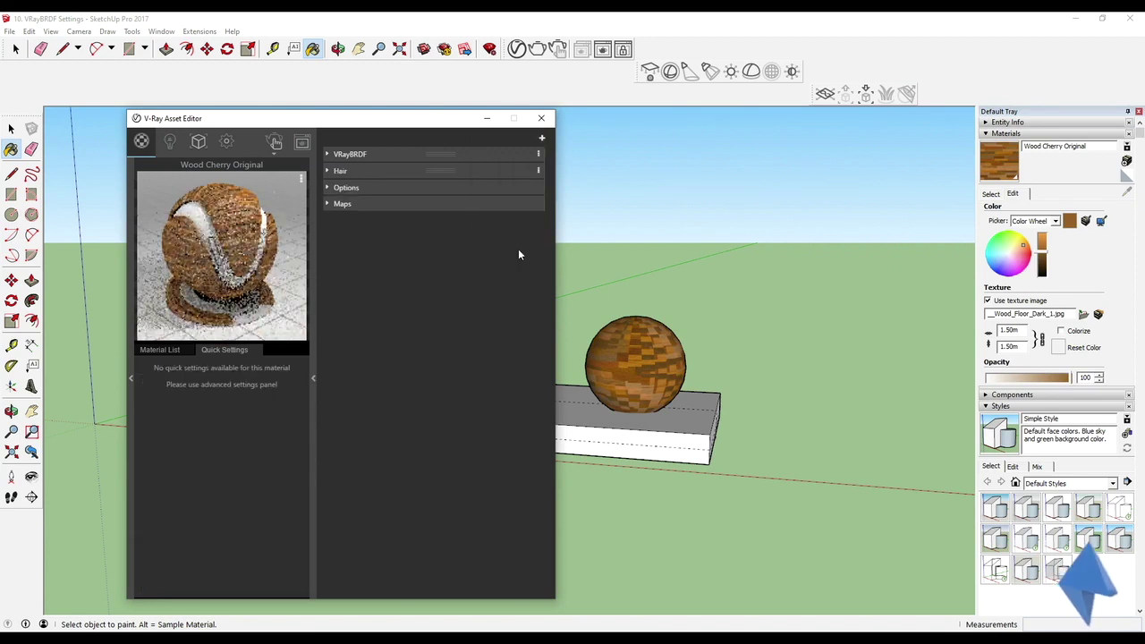
# Brighten the Hair layer's Diffuse Color, then delete the Hair layer.
pyautogui.click(338, 171)
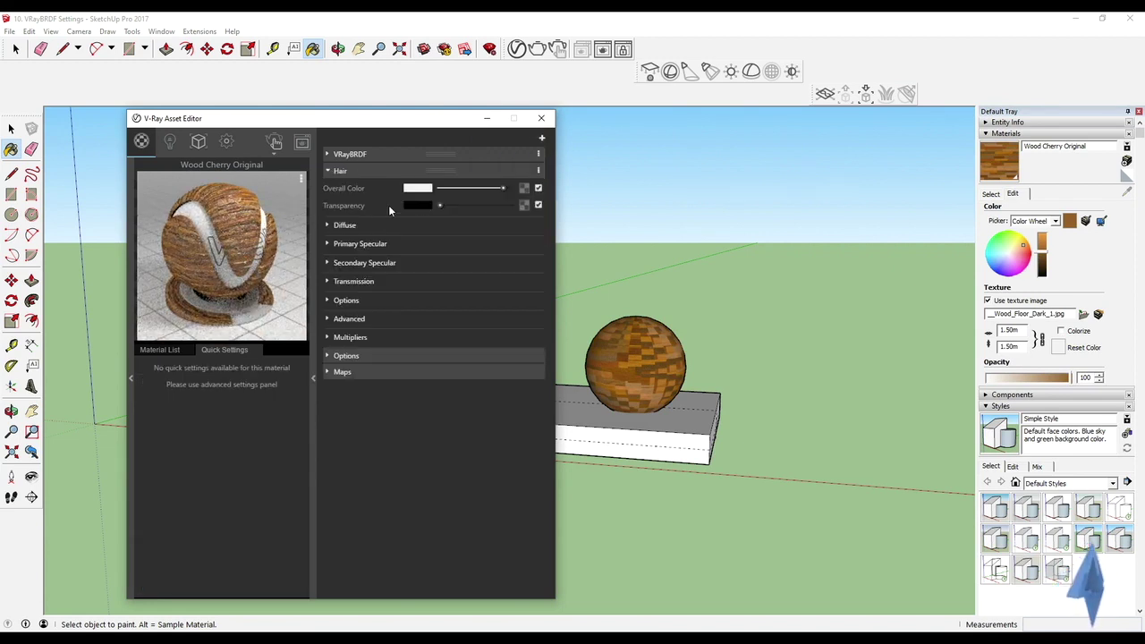
pyautogui.click(330, 226)
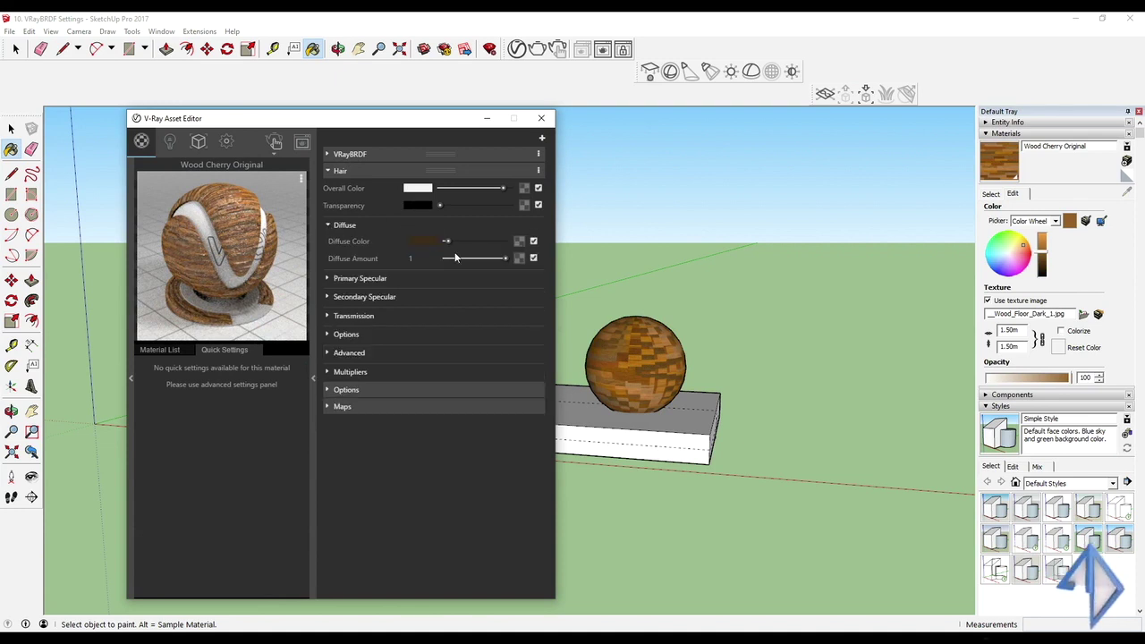
pyautogui.moveTo(454, 242)
pyautogui.mouseDown()
pyautogui.moveTo(472, 239)
pyautogui.moveTo(453, 240)
pyautogui.mouseUp()
pyautogui.click(330, 225)
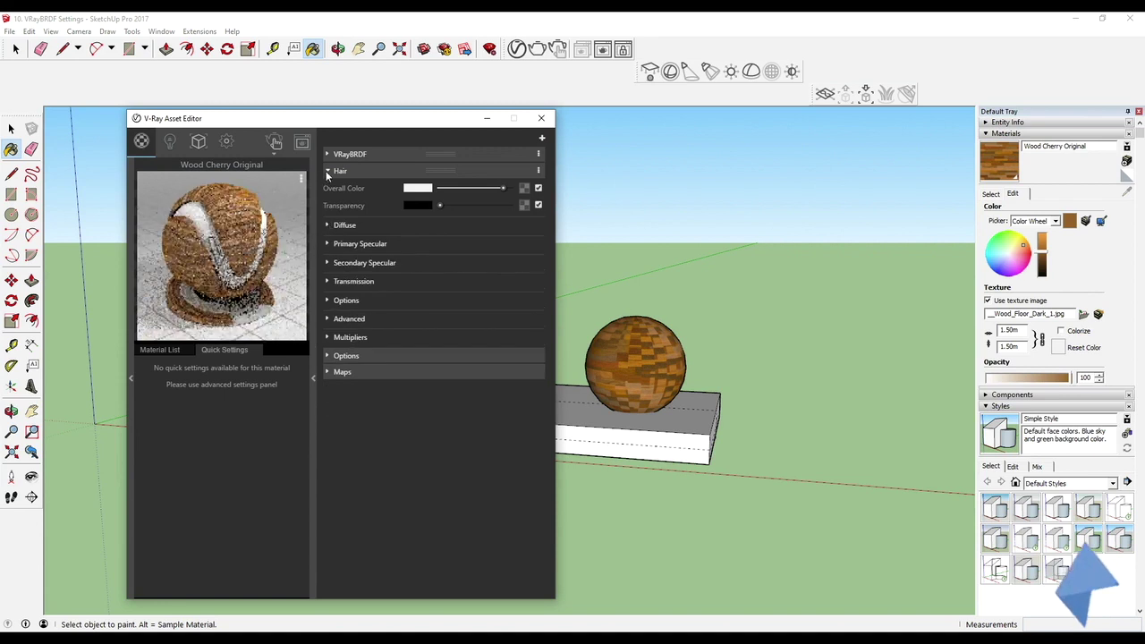
pyautogui.click(330, 170)
pyautogui.click(537, 170)
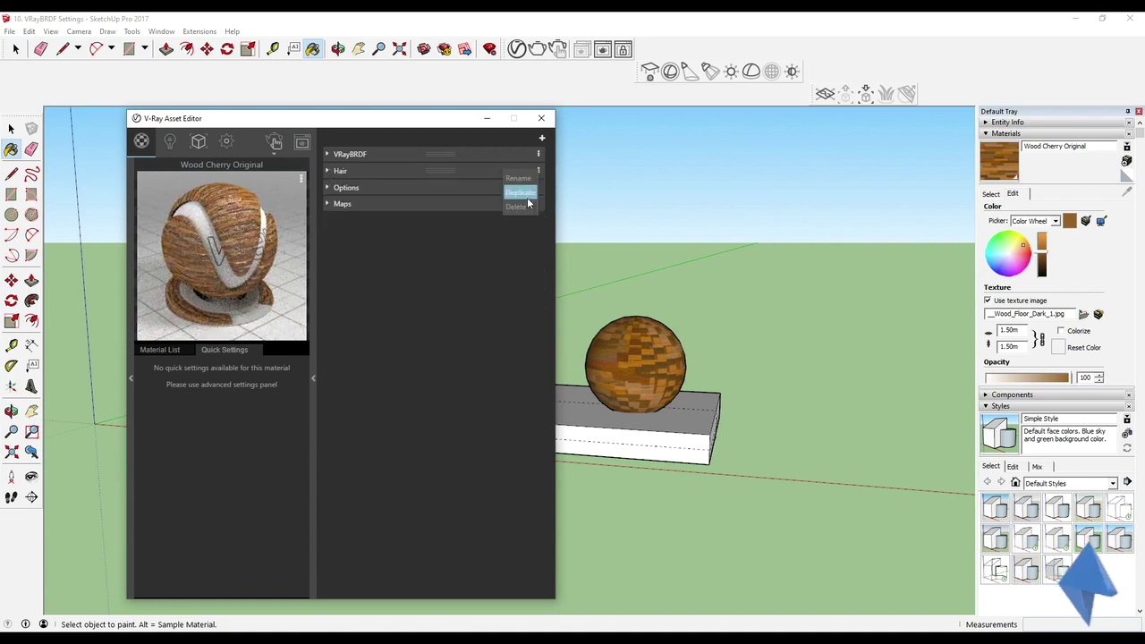
pyautogui.click(517, 205)
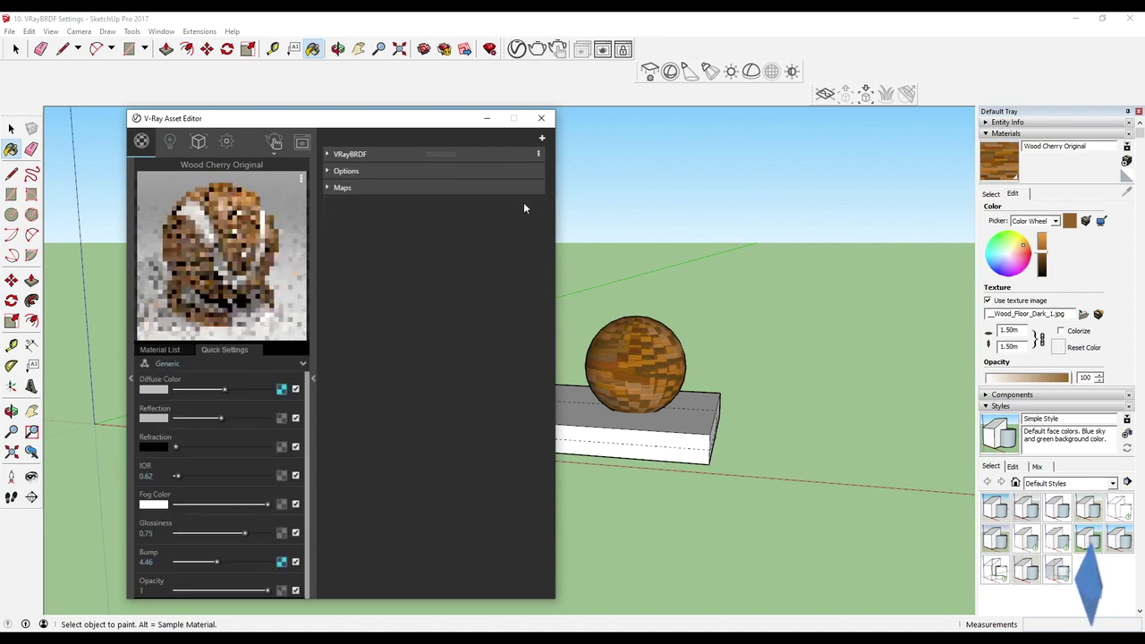
# Add an Emissive layer to Wood Cherry Original and orbit around the now-white spheres.
pyautogui.click(541, 139)
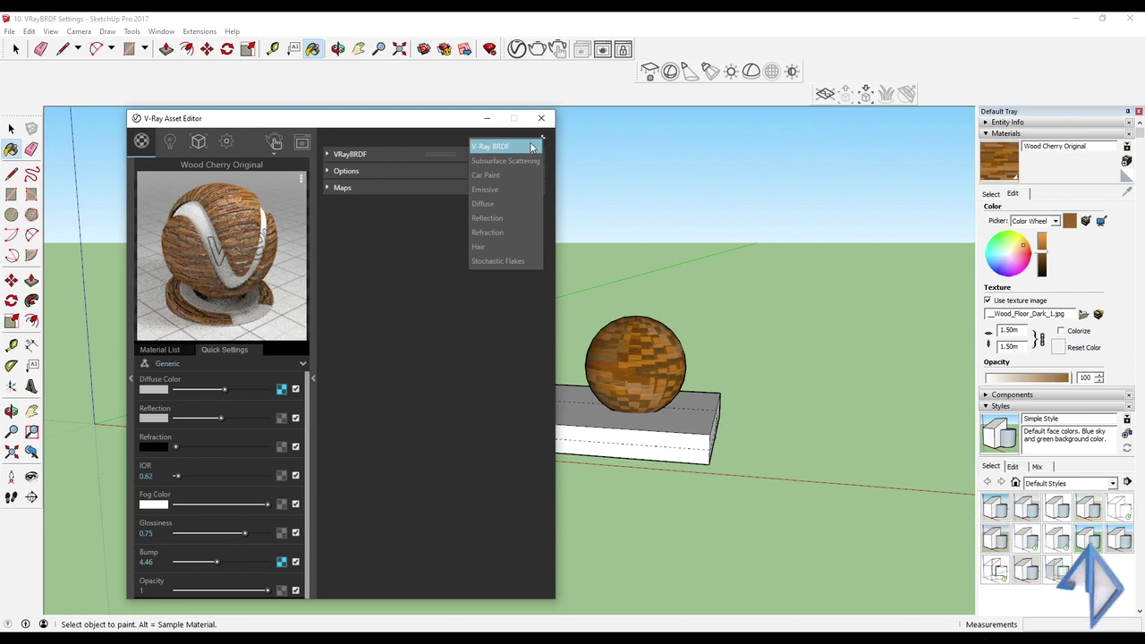
pyautogui.click(511, 190)
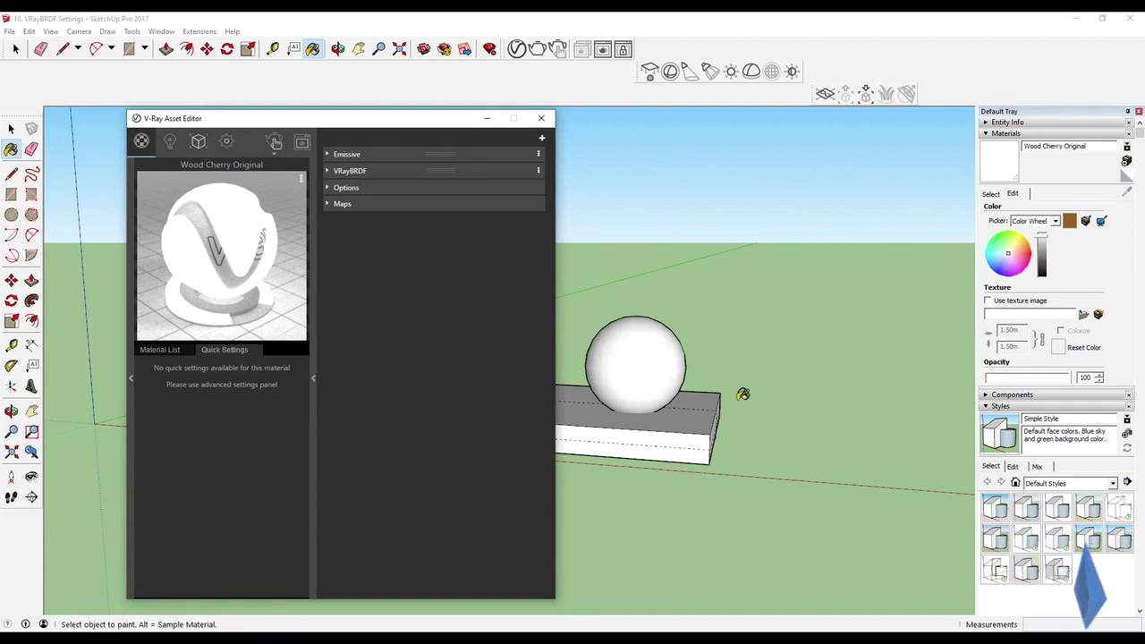
pyautogui.moveTo(710, 435); pyautogui.dragTo(680, 450, button='middle')
pyautogui.scroll(-3, 721, 420)
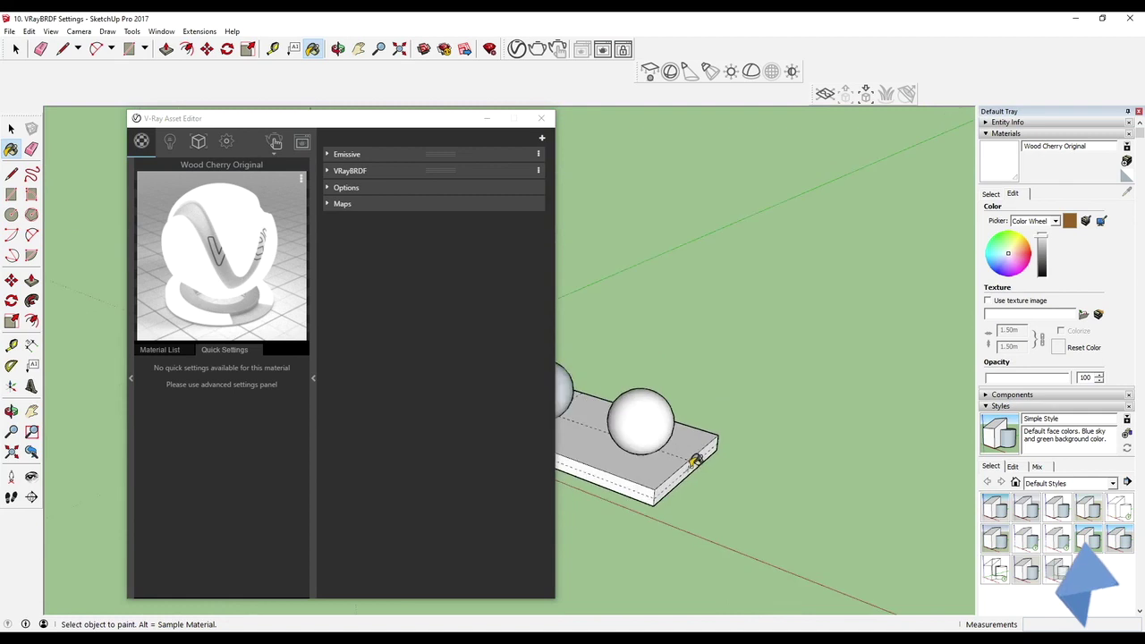
pyautogui.scroll(2, 585, 456)
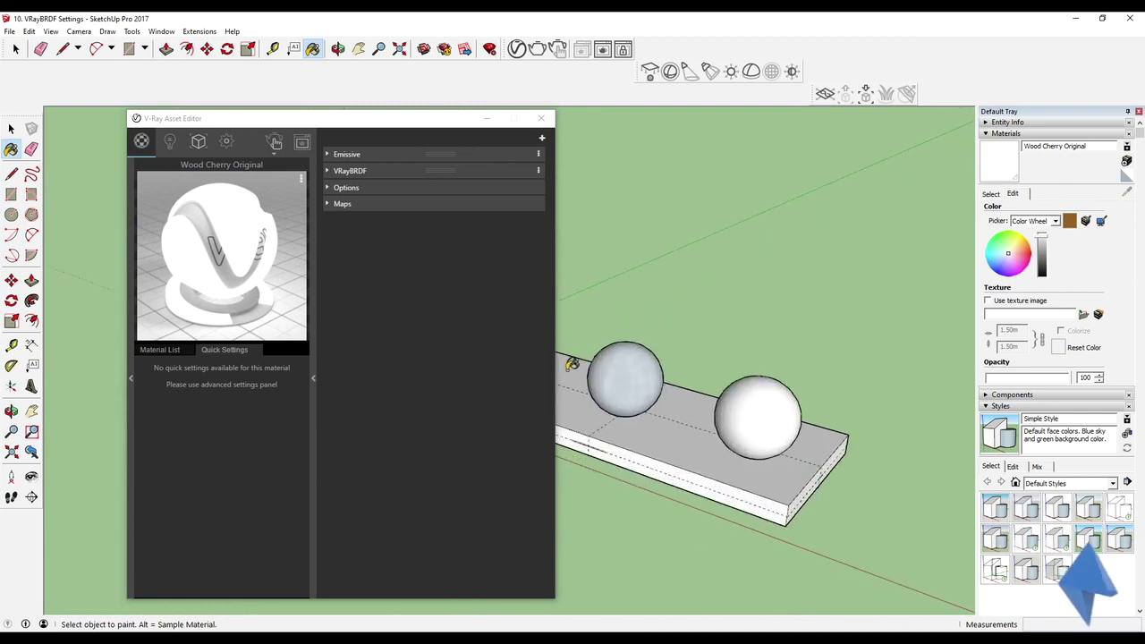
pyautogui.moveTo(573, 363); pyautogui.dragTo(720, 406, button='middle')
pyautogui.scroll(2, 721, 405)
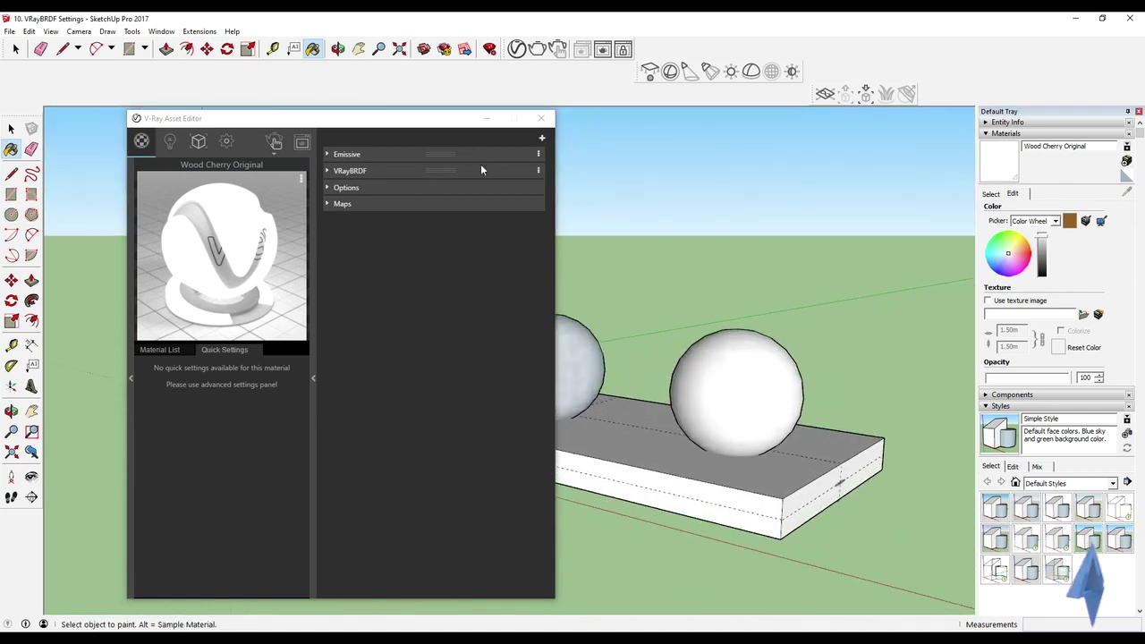
# Set the Emissive colour to pure red and raise its intensity to 6.4.
pyautogui.click(328, 155)
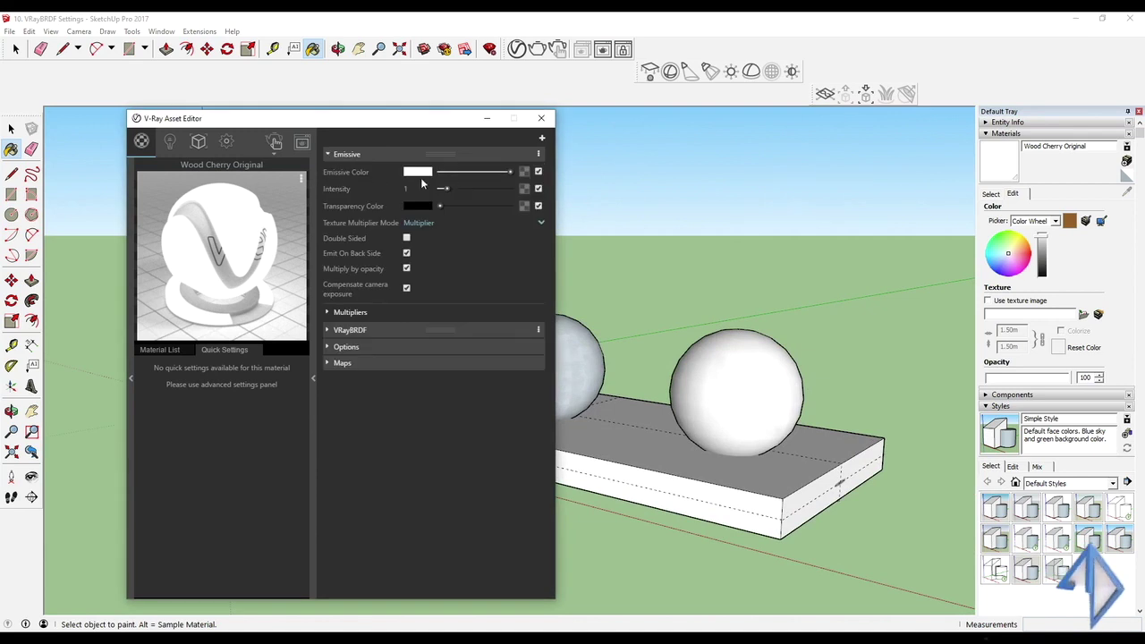
pyautogui.click(417, 171)
pyautogui.click(373, 155)
pyautogui.click(390, 191)
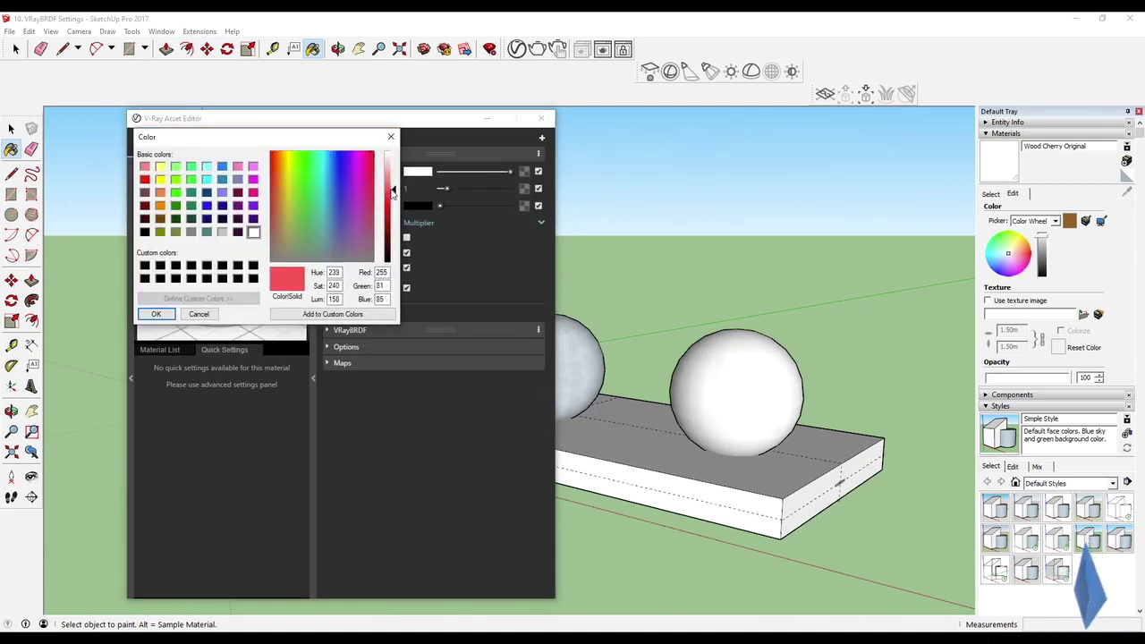
pyautogui.moveTo(393, 194); pyautogui.dragTo(393, 208)
pyautogui.click(152, 314)
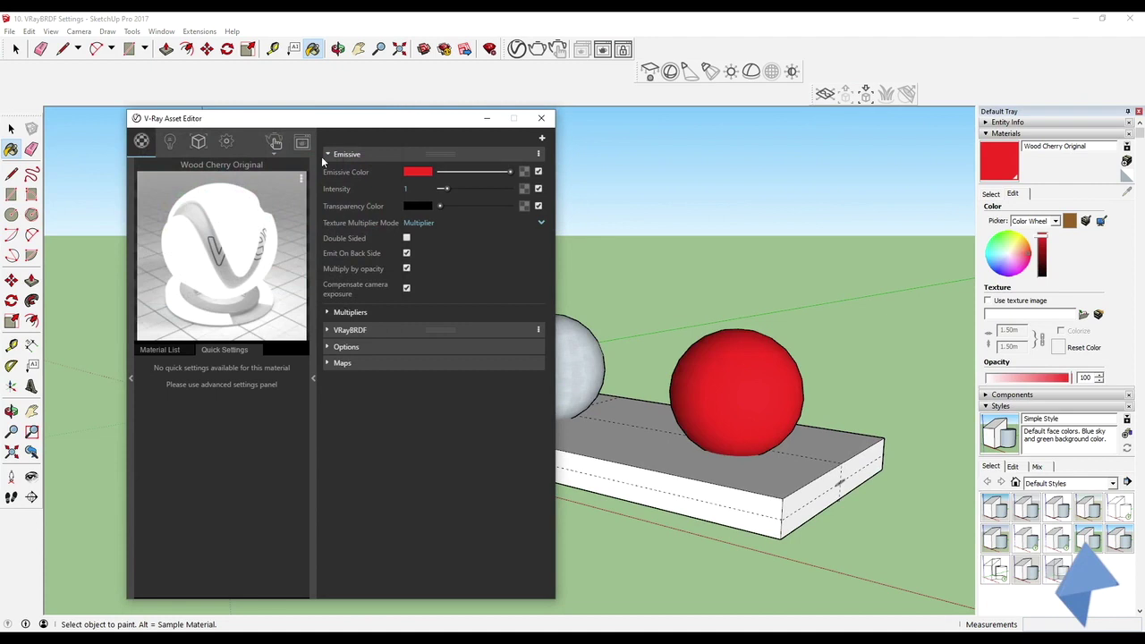
pyautogui.moveTo(455, 192); pyautogui.dragTo(473, 188)
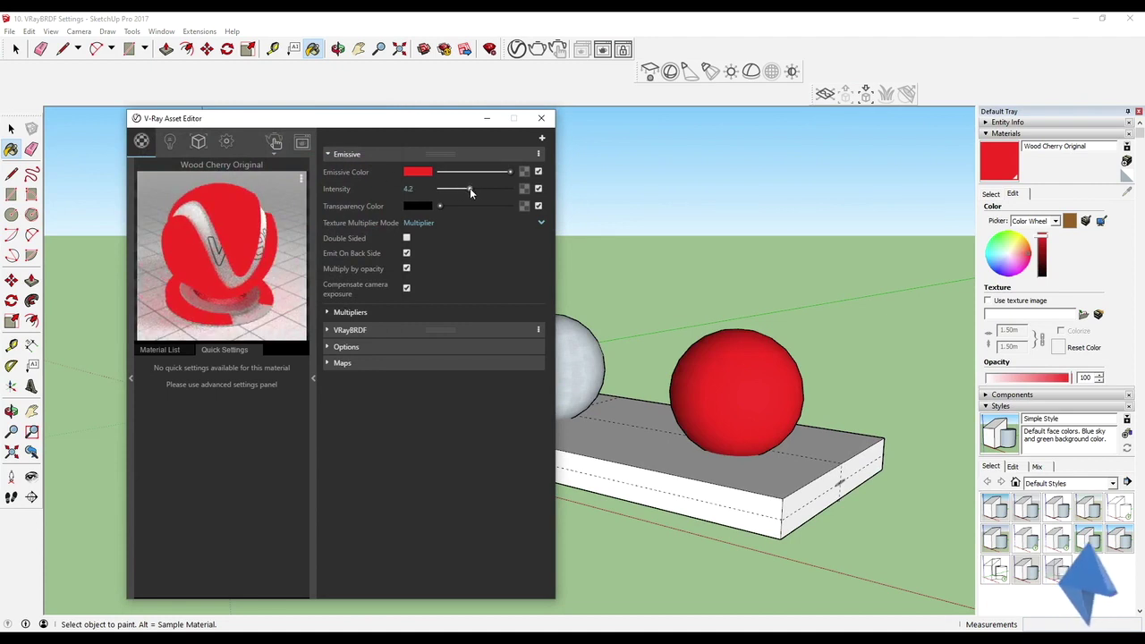
pyautogui.moveTo(726, 343); pyautogui.dragTo(707, 333, button='middle')
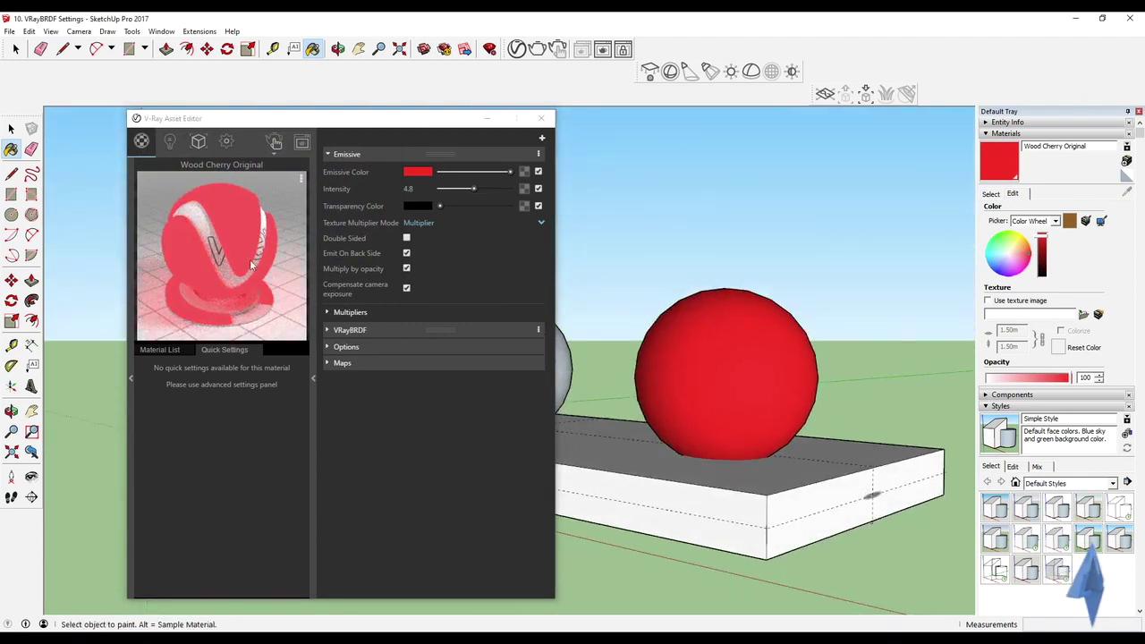
pyautogui.moveTo(479, 189); pyautogui.dragTo(486, 189)
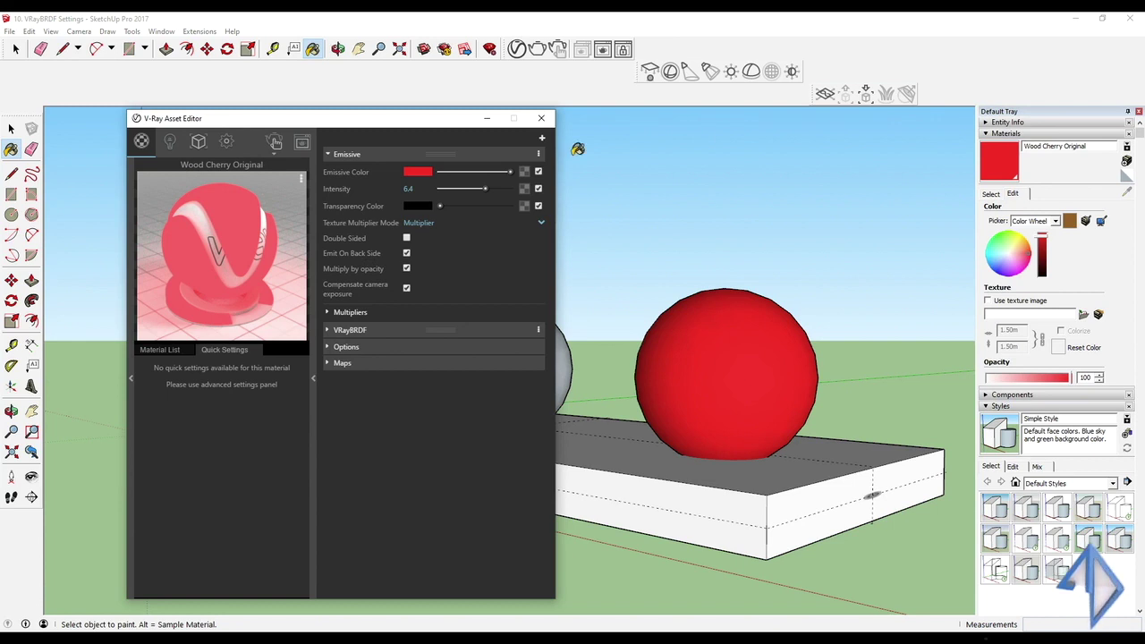
# Render the scene twice in V-Ray to inspect the glowing red sphere, then start an interactive render.
pyautogui.click(537, 72)
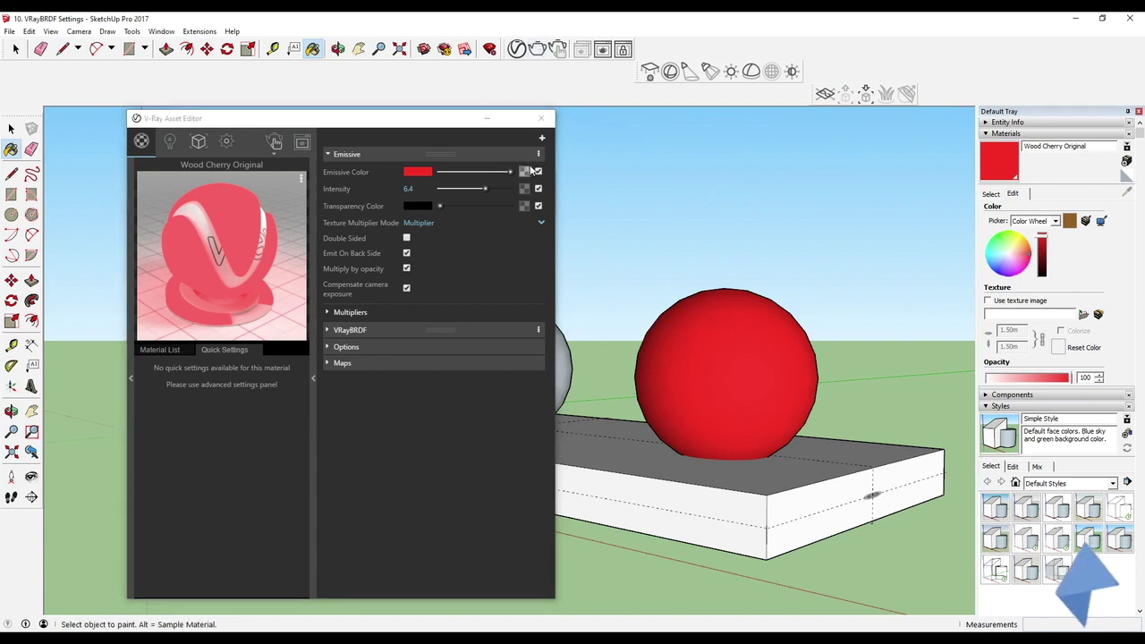
pyautogui.click(602, 49)
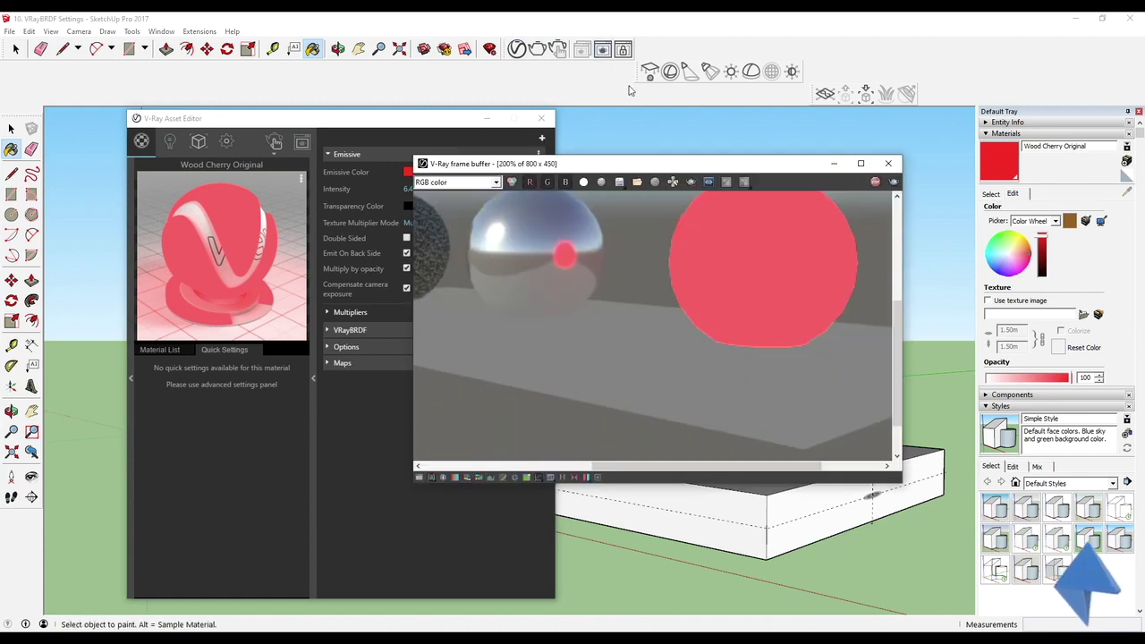
pyautogui.click(888, 163)
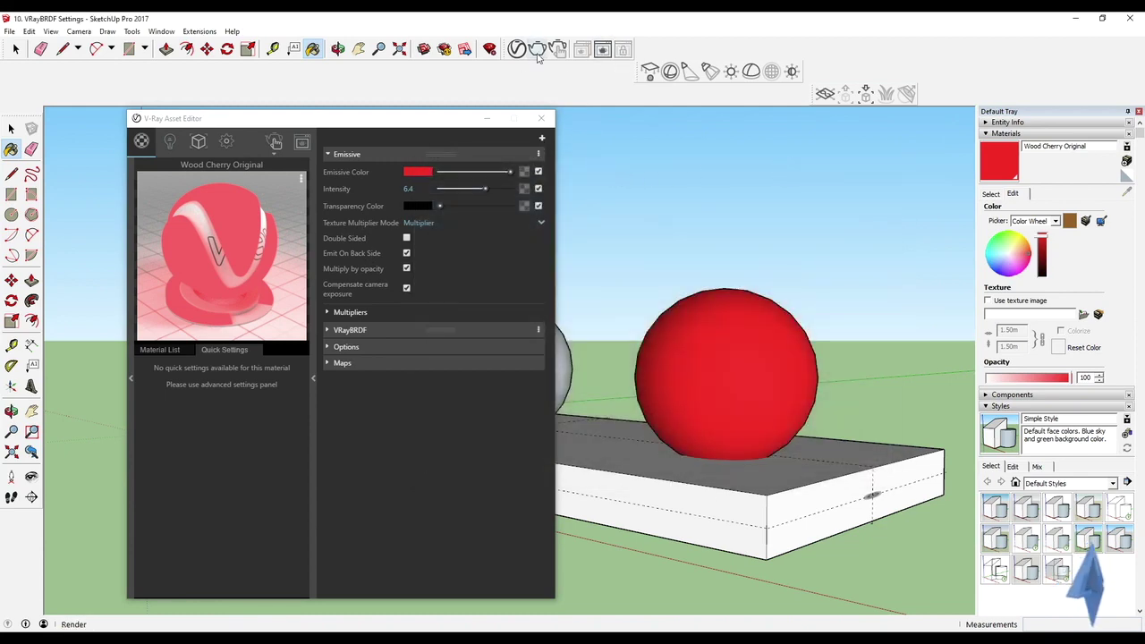
pyautogui.click(538, 50)
pyautogui.scroll(-3, 752, 295)
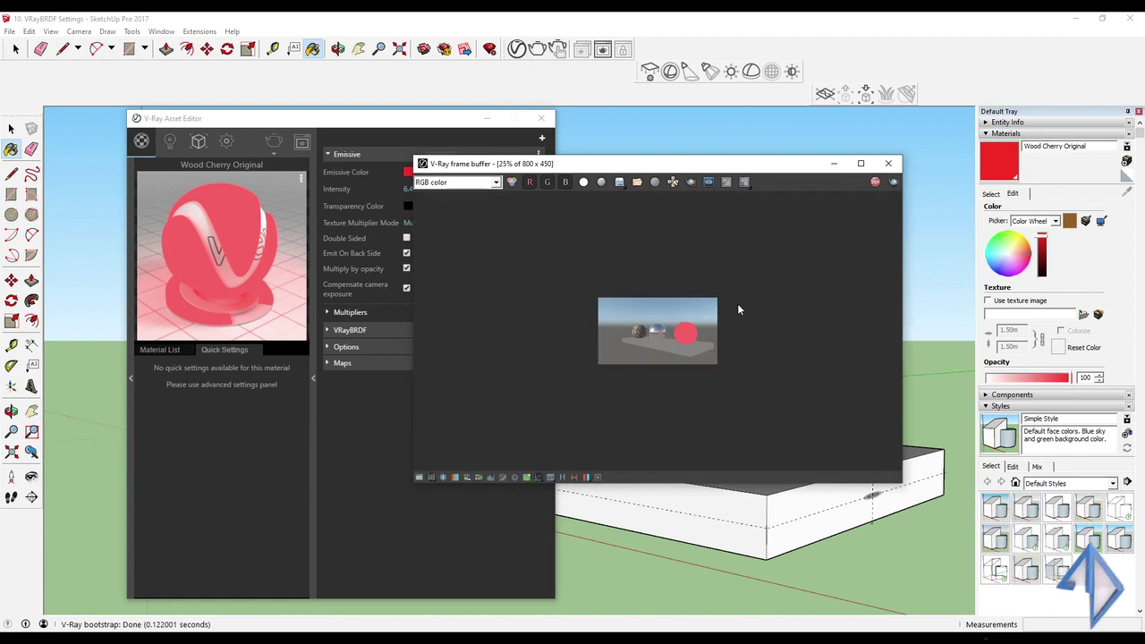
pyautogui.scroll(3, 805, 331)
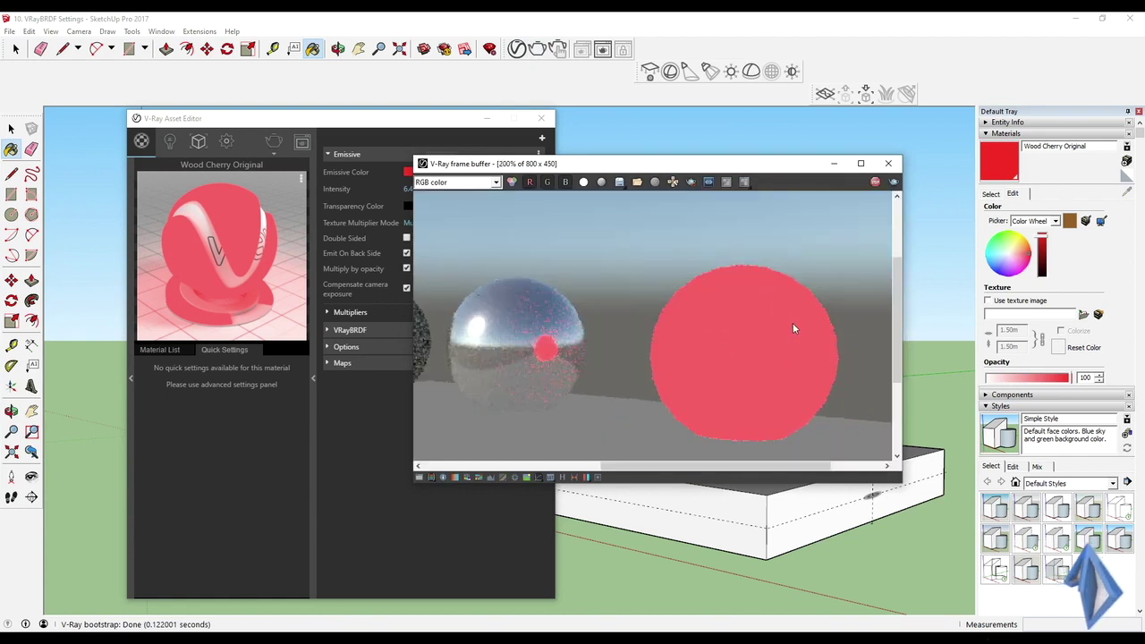
pyautogui.click(888, 163)
pyautogui.click(560, 49)
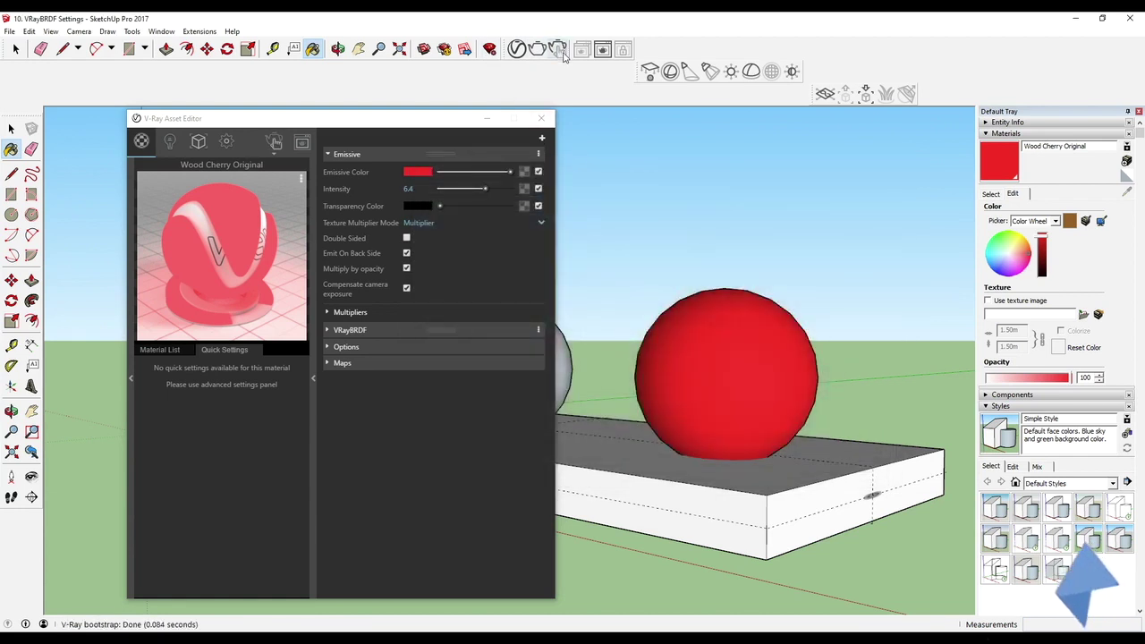
# Raise the emissive intensity to 8.5 and change the emissive colour to yellow.
pyautogui.moveTo(490, 163); pyautogui.dragTo(393, 301)
pyautogui.moveTo(484, 189); pyautogui.dragTo(501, 191)
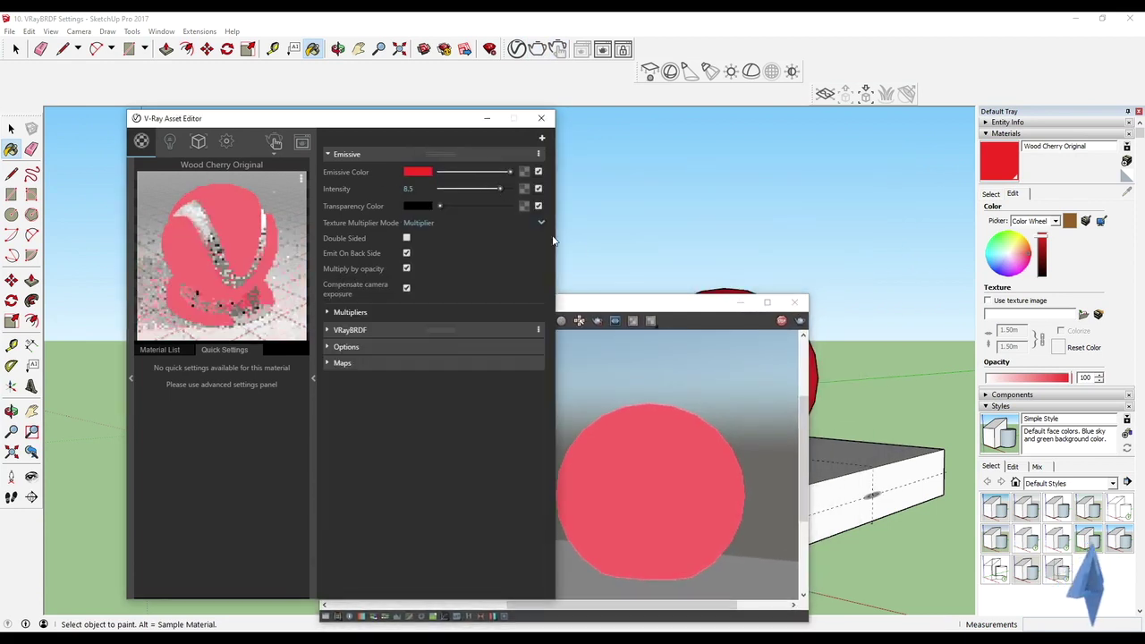
pyautogui.moveTo(458, 302); pyautogui.dragTo(493, 251)
pyautogui.click(418, 171)
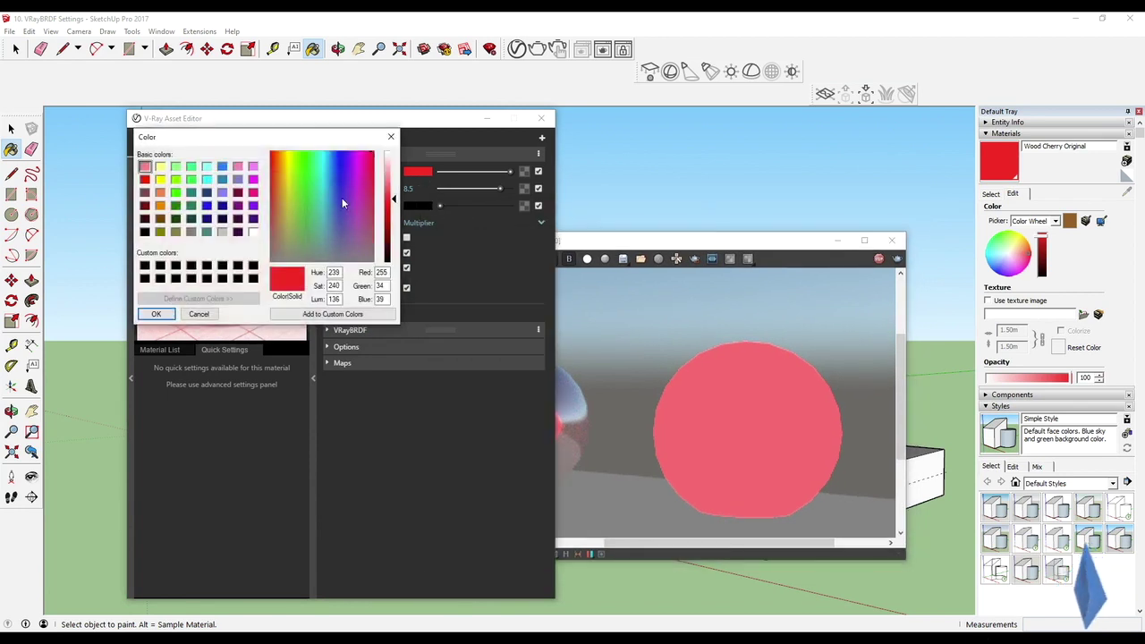
pyautogui.moveTo(295, 203); pyautogui.dragTo(285, 207)
pyautogui.click(156, 314)
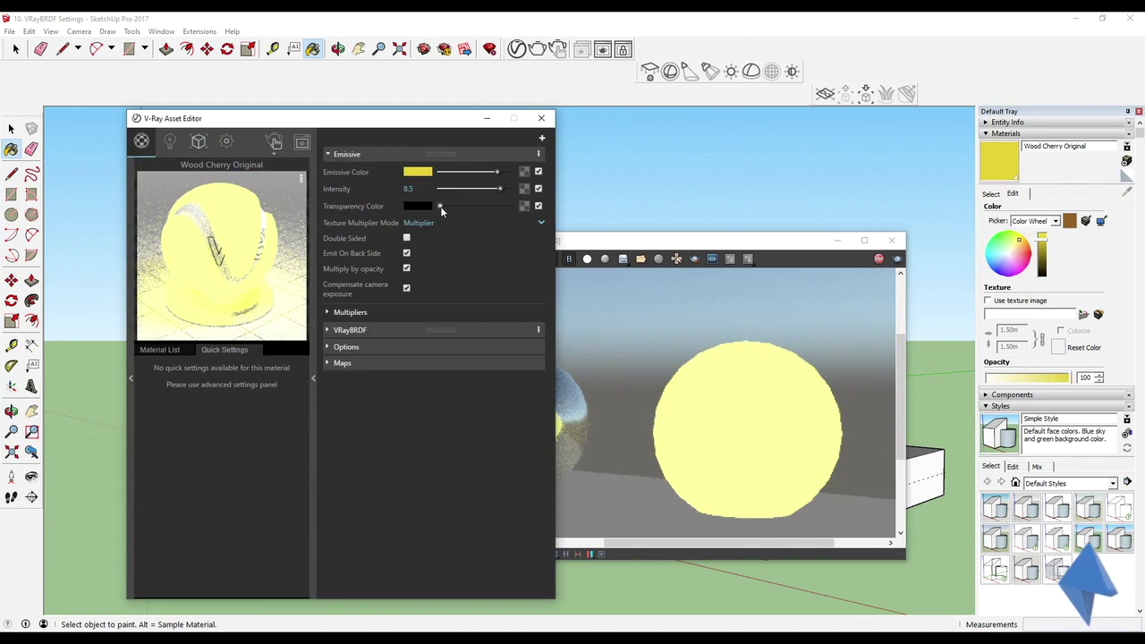
# Set the emissive transparency to grey, intensity to 10, and lighten the colour to a pale tone.
pyautogui.moveTo(462, 207); pyautogui.dragTo(512, 206)
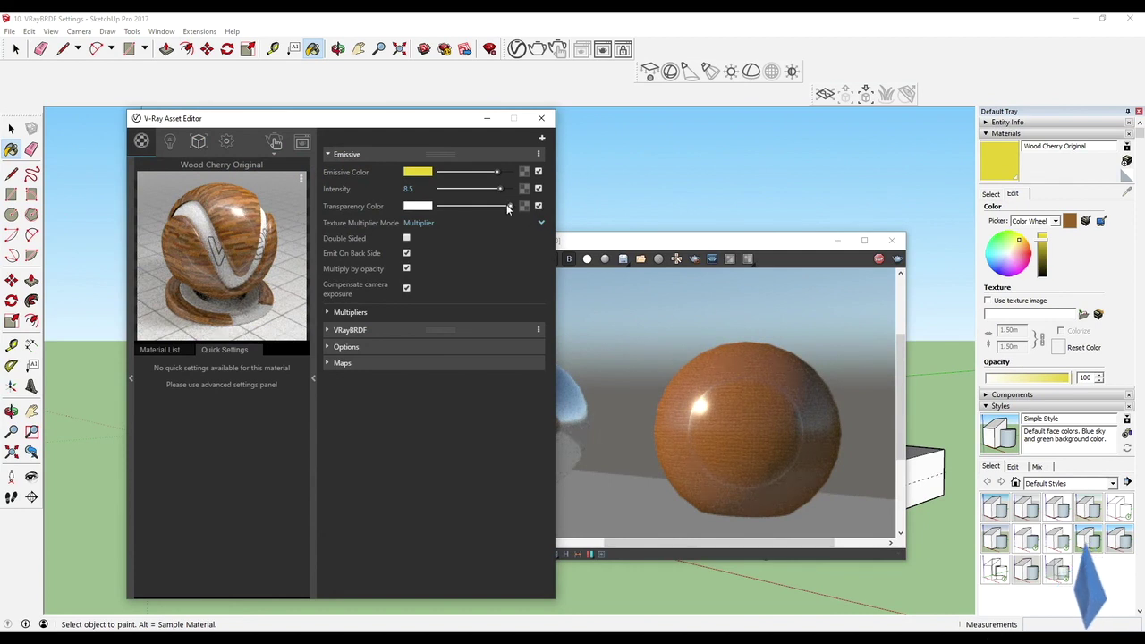
pyautogui.moveTo(506, 204); pyautogui.dragTo(483, 203)
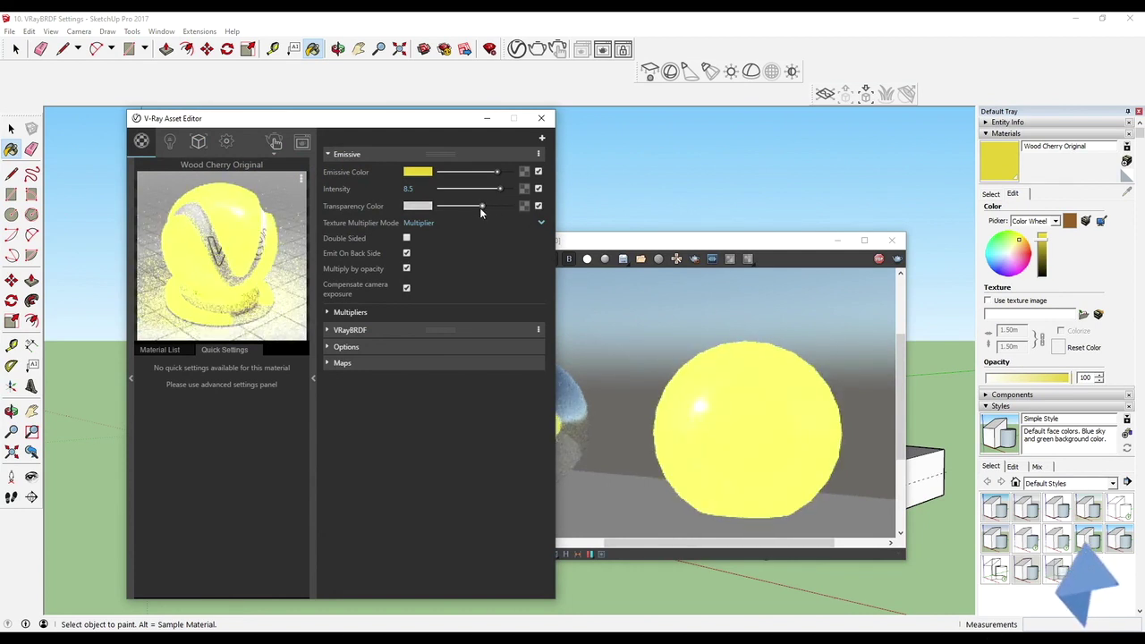
pyautogui.moveTo(497, 186); pyautogui.dragTo(479, 172)
pyautogui.click(431, 172)
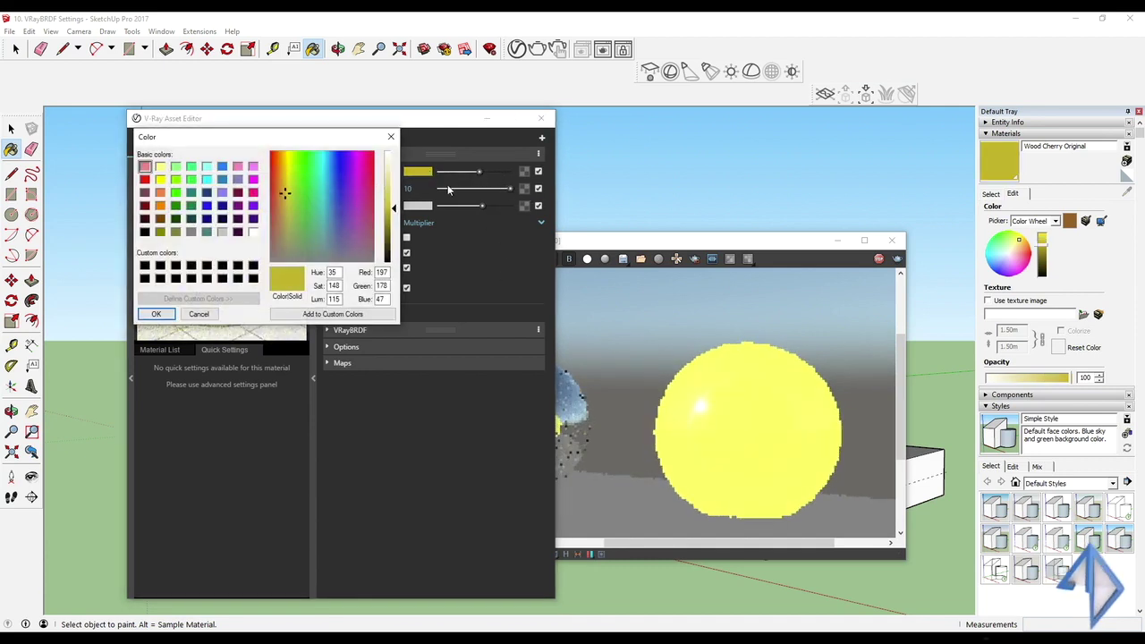
pyautogui.moveTo(394, 186); pyautogui.dragTo(394, 170)
pyautogui.click(156, 314)
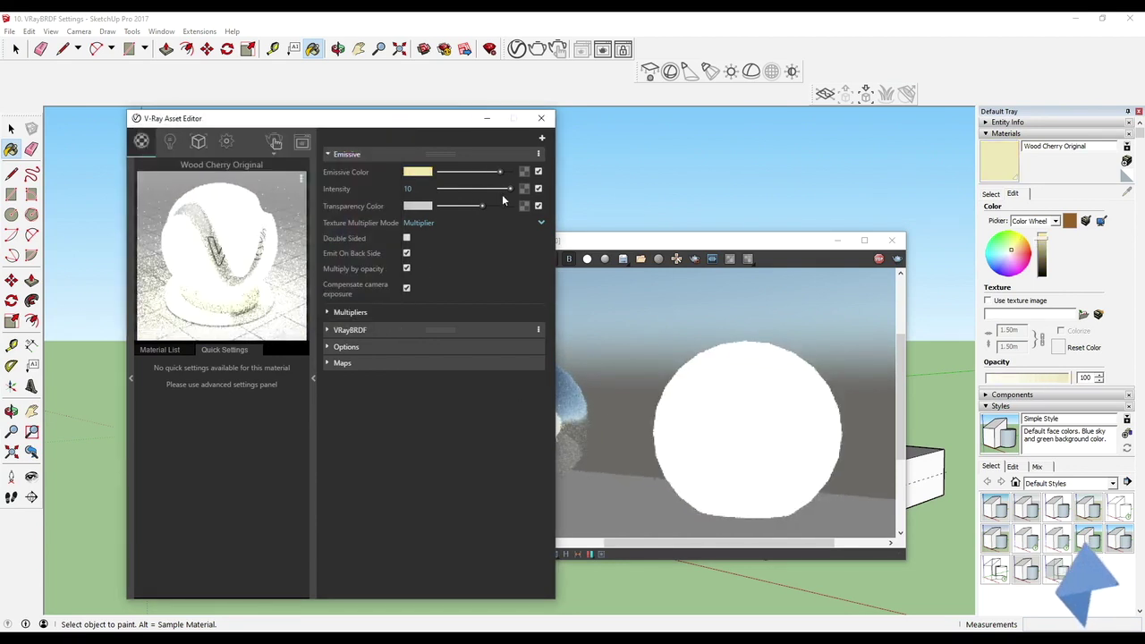
# Test double-sided emission, leave it off, and return the emissive transparency to black.
pyautogui.click(711, 443)
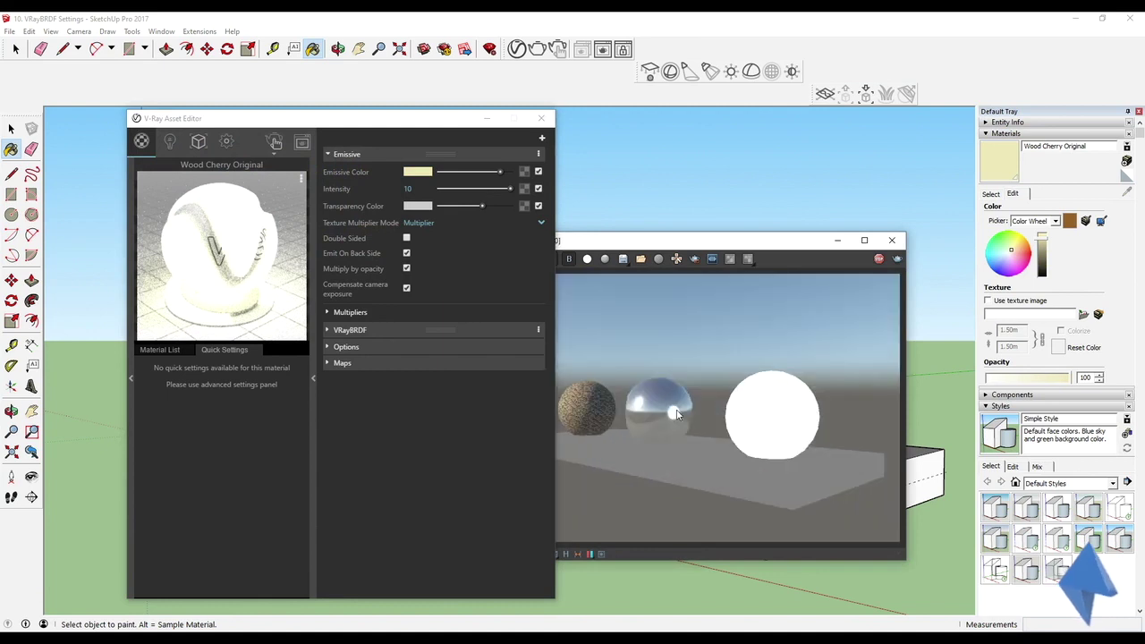
pyautogui.scroll(2, 795, 435)
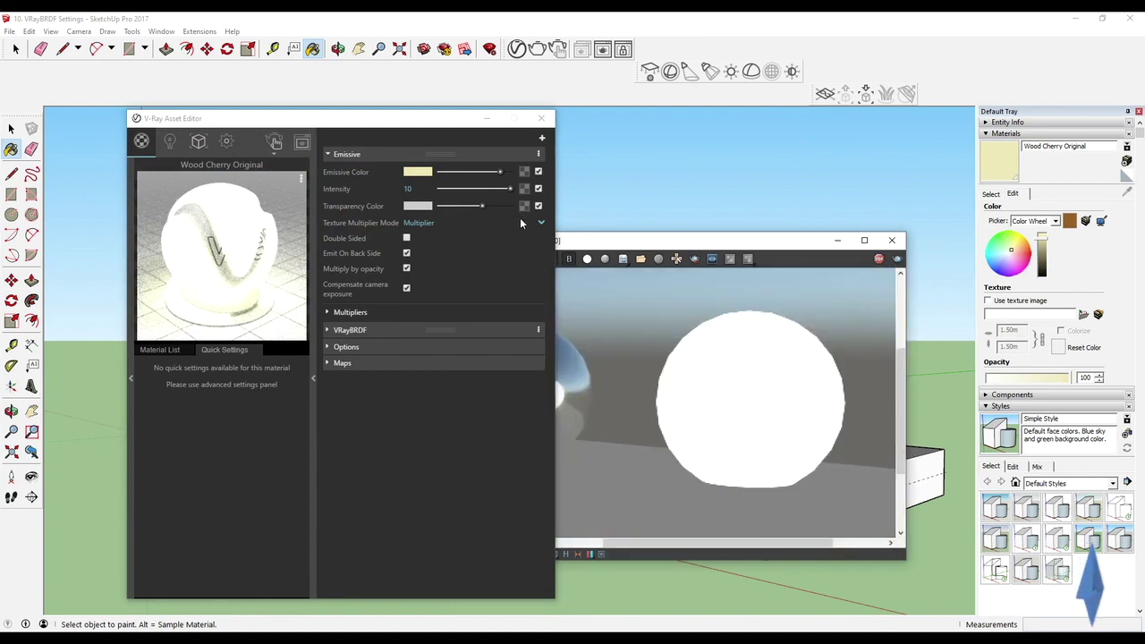
pyautogui.click(408, 238)
pyautogui.click(407, 238)
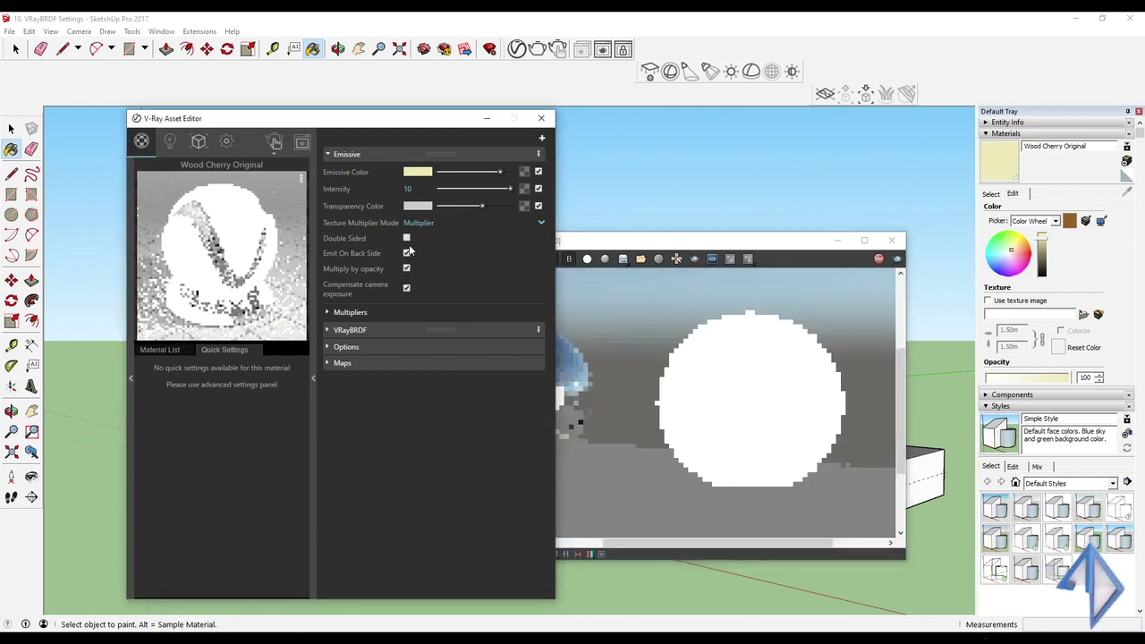
pyautogui.click(407, 253)
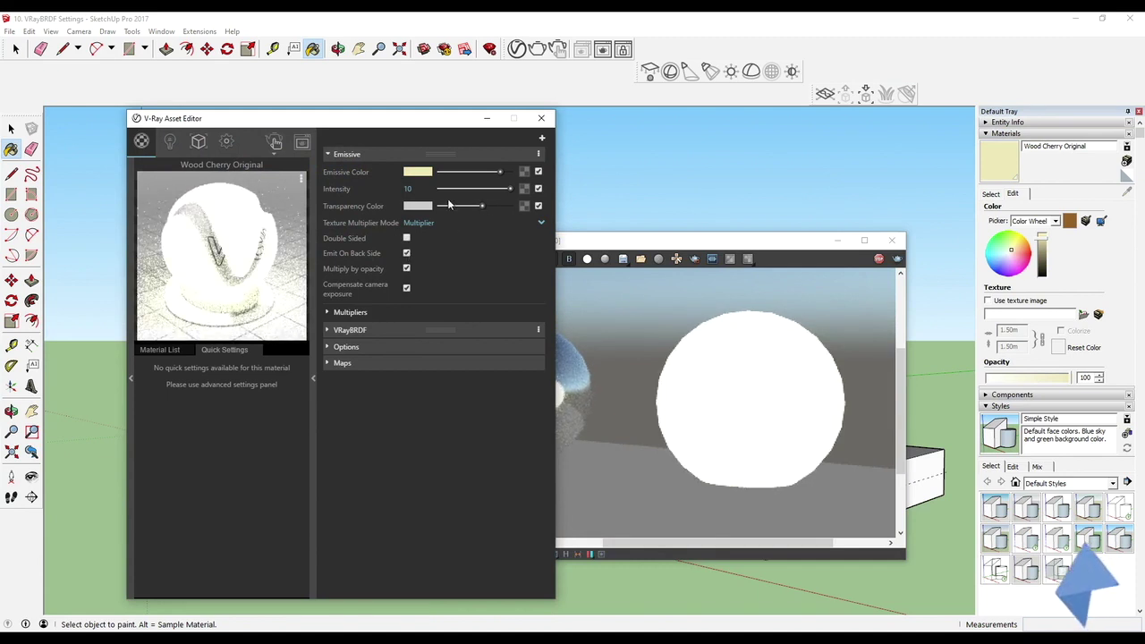
pyautogui.moveTo(481, 206); pyautogui.dragTo(419, 208)
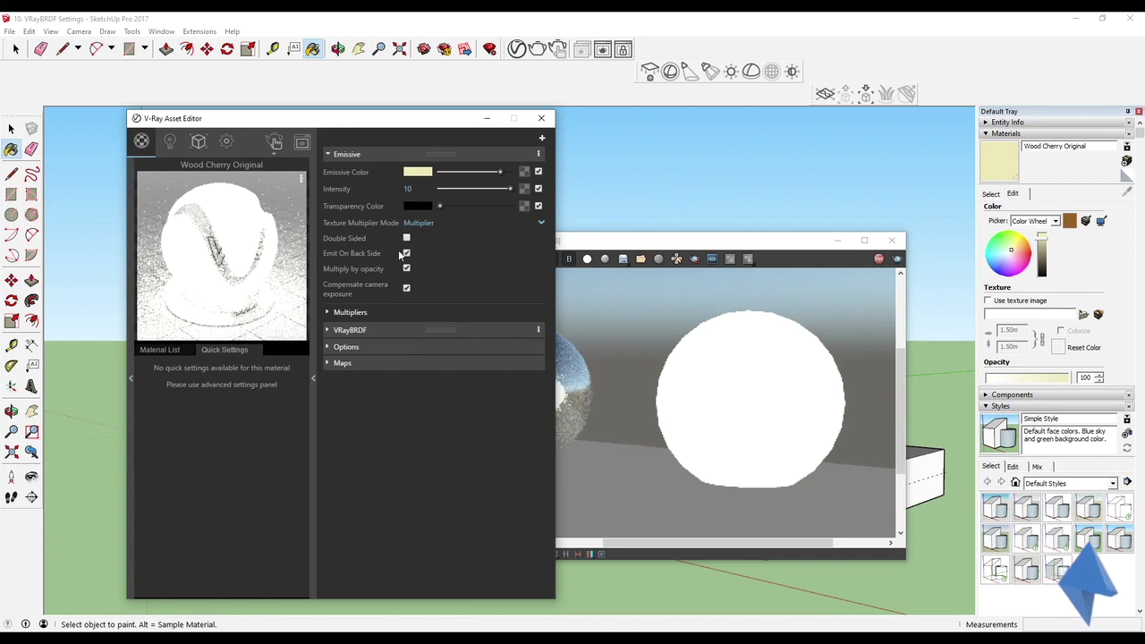
# Set texture multiplier mode to Blend amount and lower the emissive intensity to 2.7.
pyautogui.click(420, 223)
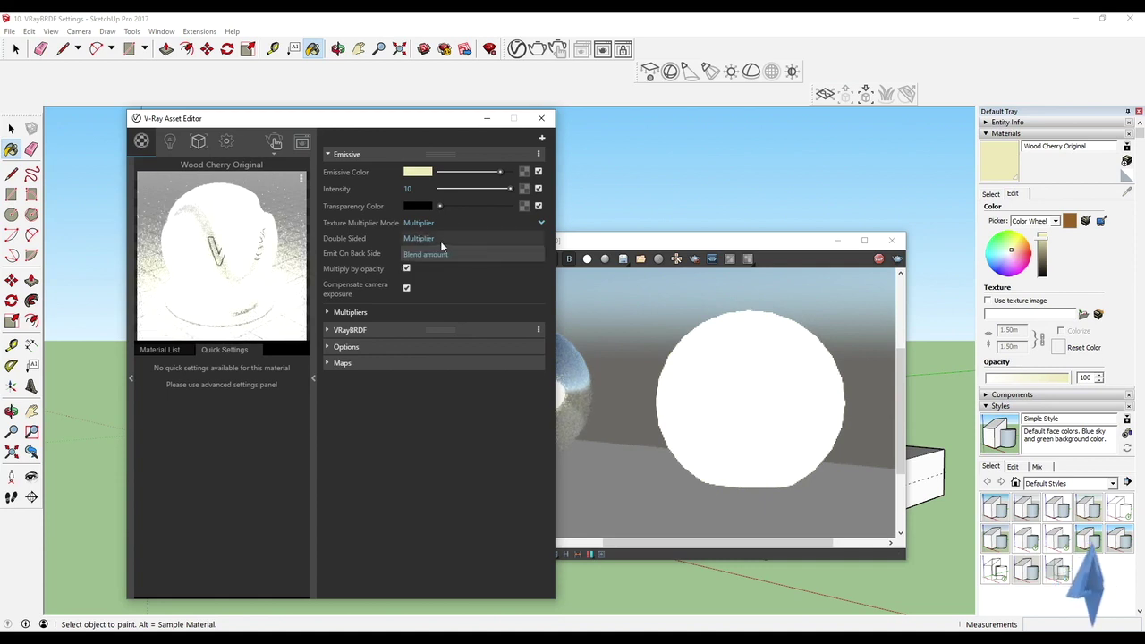
pyautogui.click(429, 256)
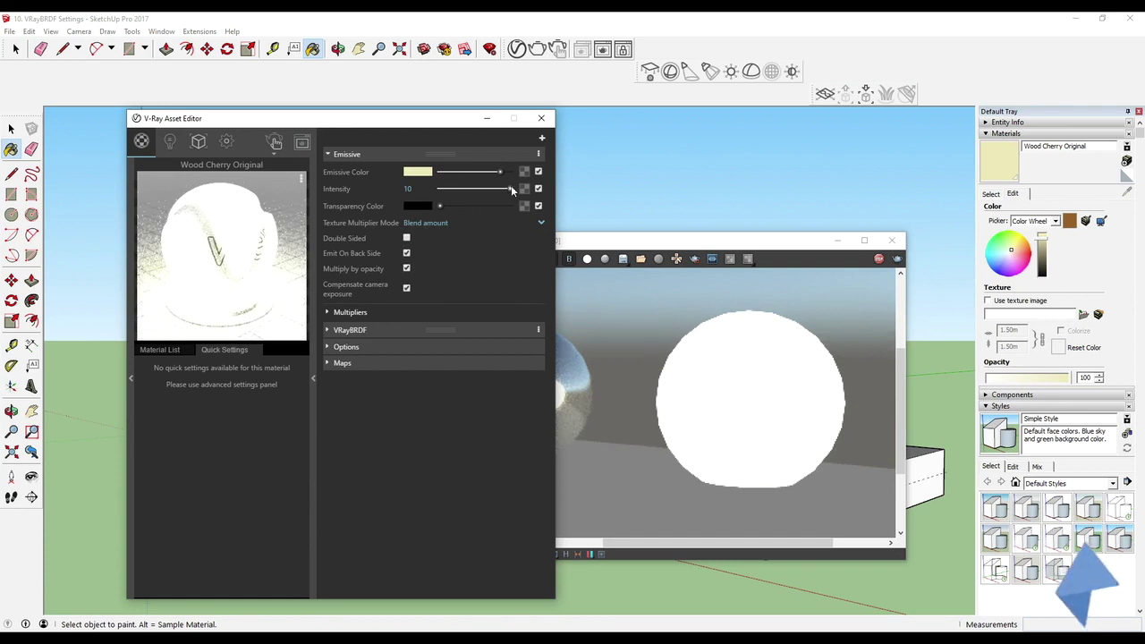
pyautogui.moveTo(460, 190); pyautogui.dragTo(459, 189)
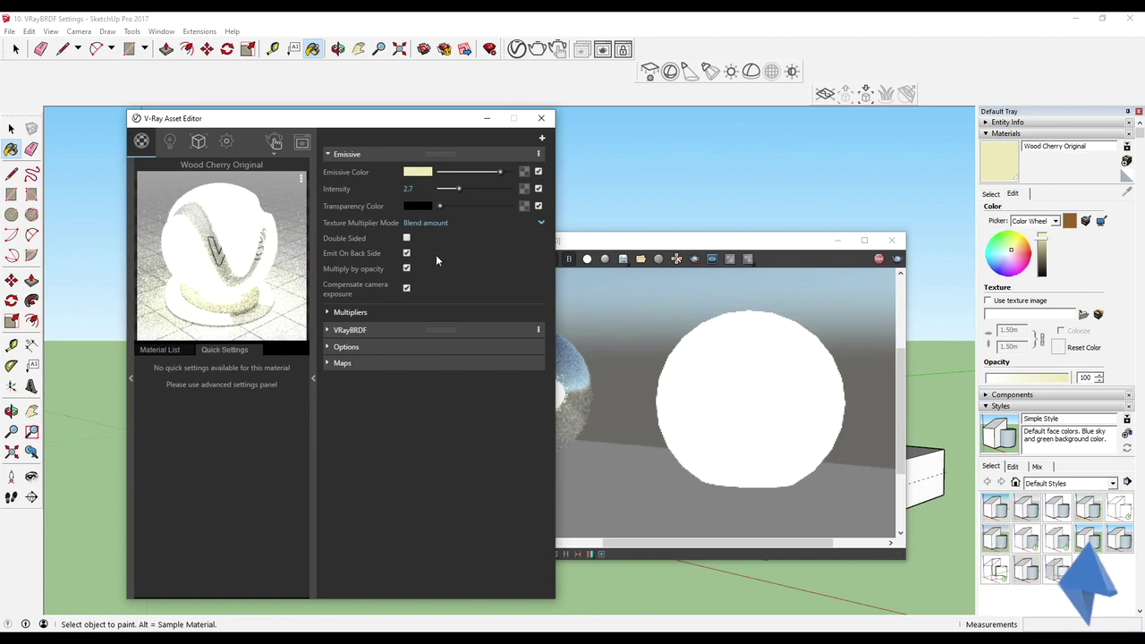
pyautogui.click(686, 332)
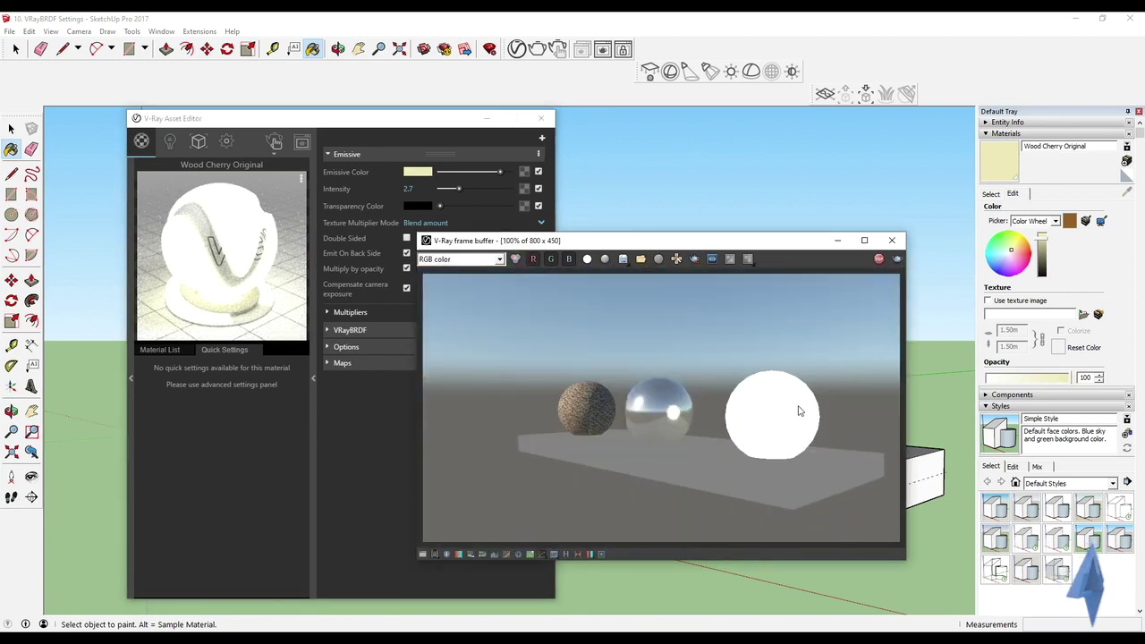
# Change the emissive colour to deep blue and the texture multiplier mode to Multiplier.
pyautogui.click(417, 172)
pyautogui.click(339, 179)
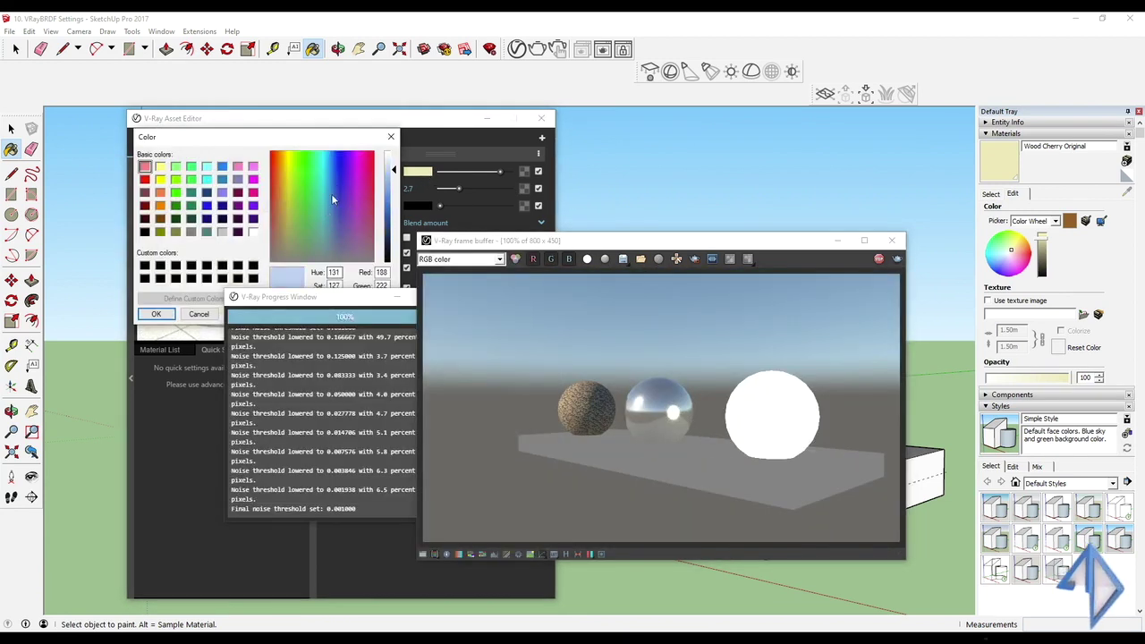
pyautogui.moveTo(388, 195); pyautogui.dragTo(389, 199)
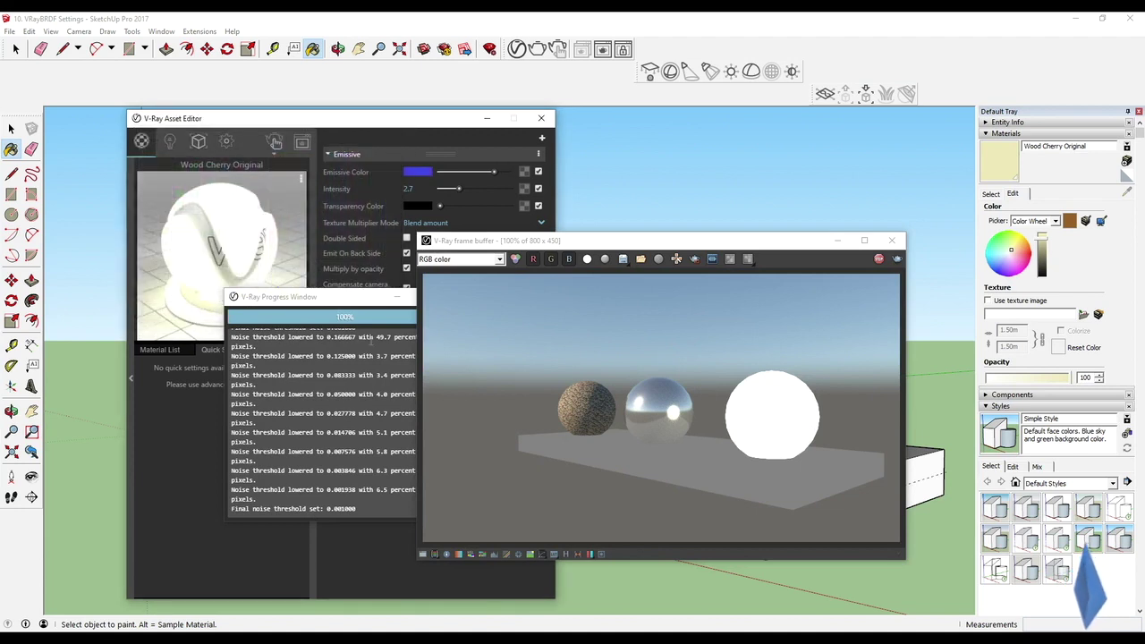
pyautogui.click(312, 306)
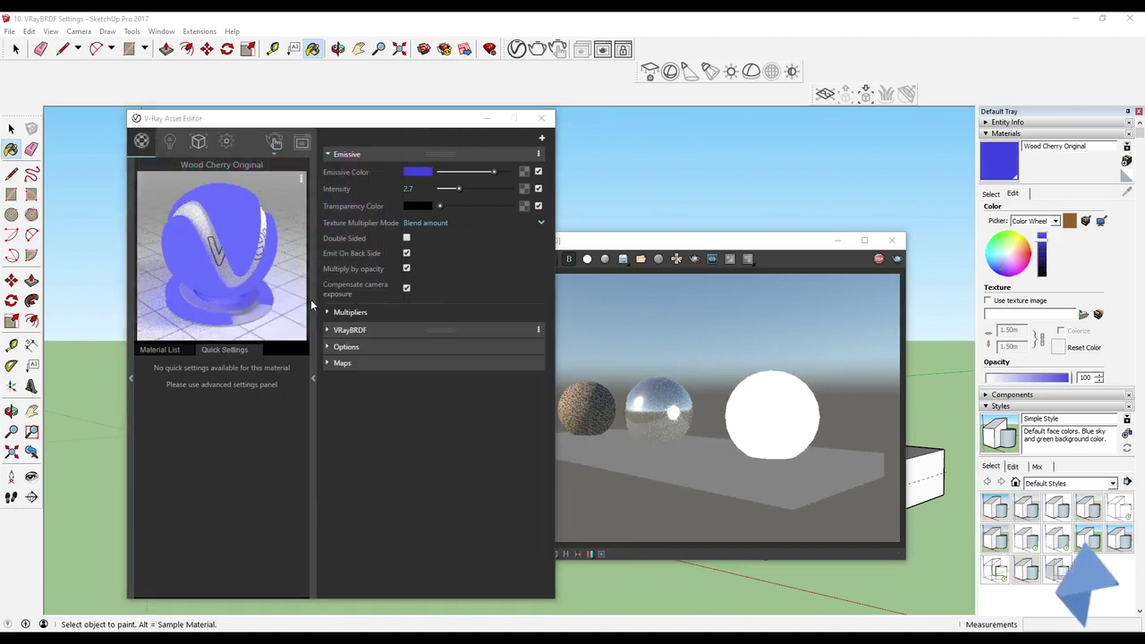
pyautogui.click(460, 225)
pyautogui.click(442, 234)
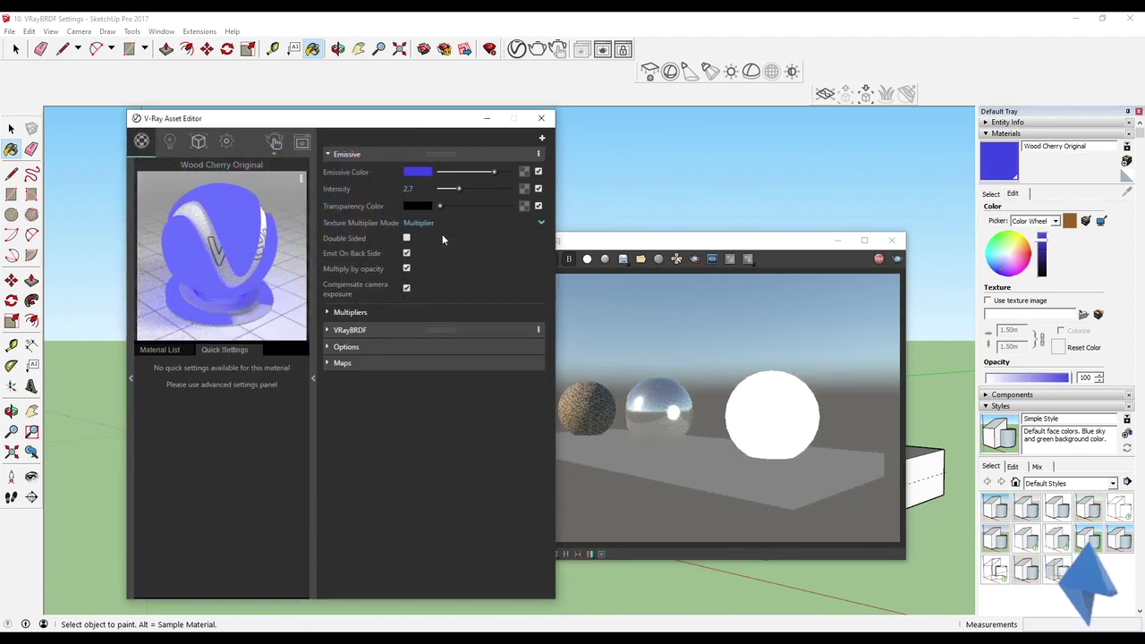
# Raise emissive intensity to 5.9, then delete the Emissive layer and close the render window.
pyautogui.scroll(1, 789, 417)
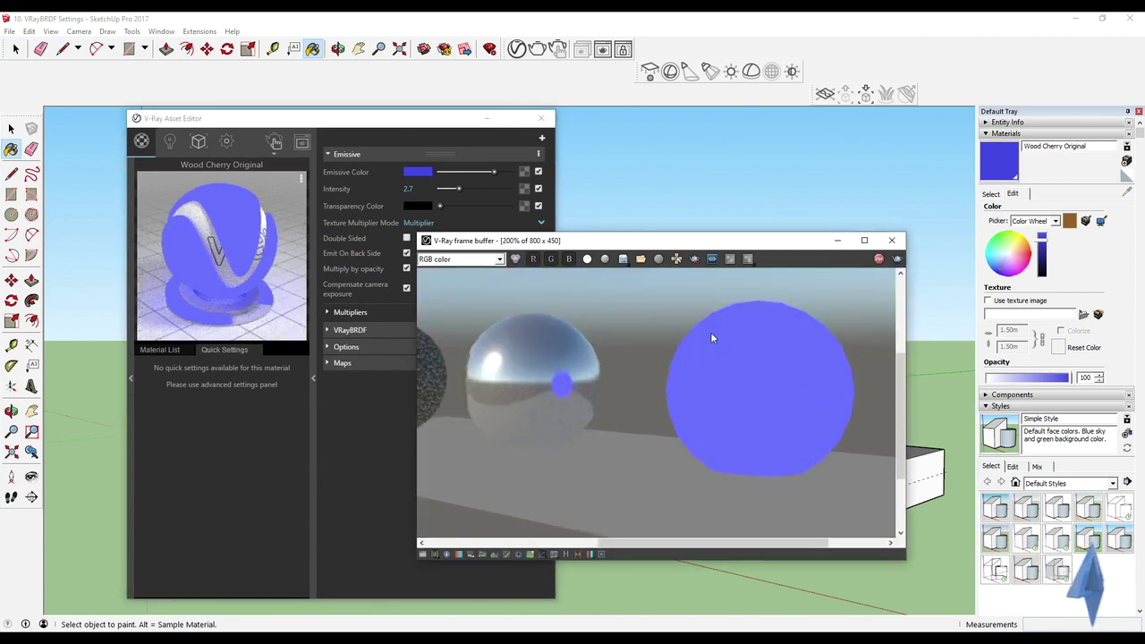
pyautogui.moveTo(459, 189); pyautogui.dragTo(481, 189)
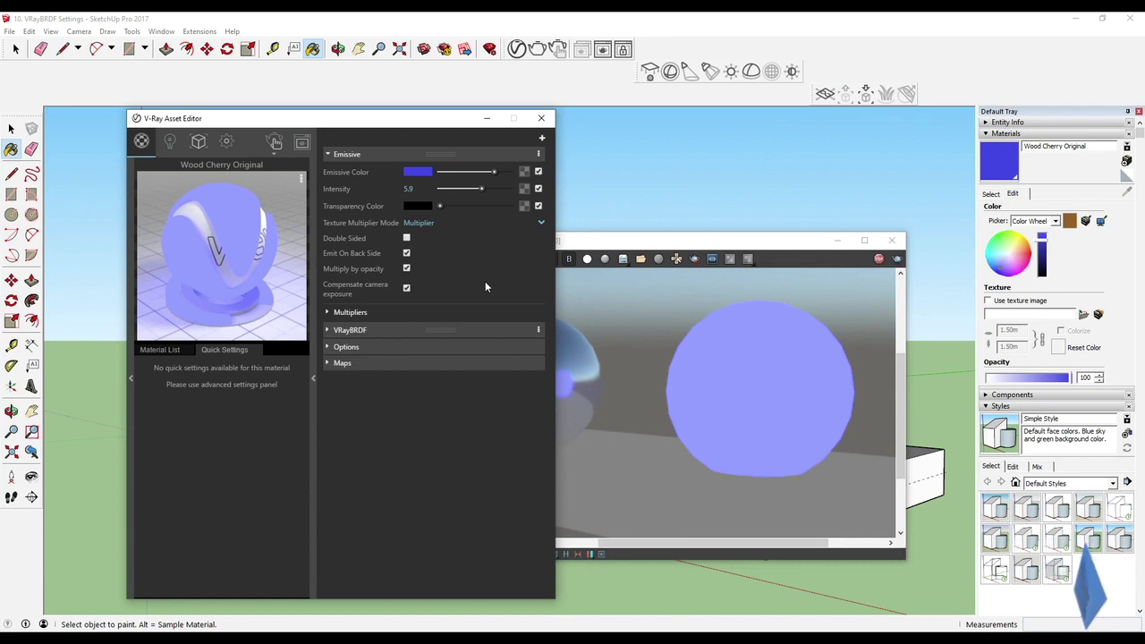
pyautogui.click(540, 155)
pyautogui.click(523, 188)
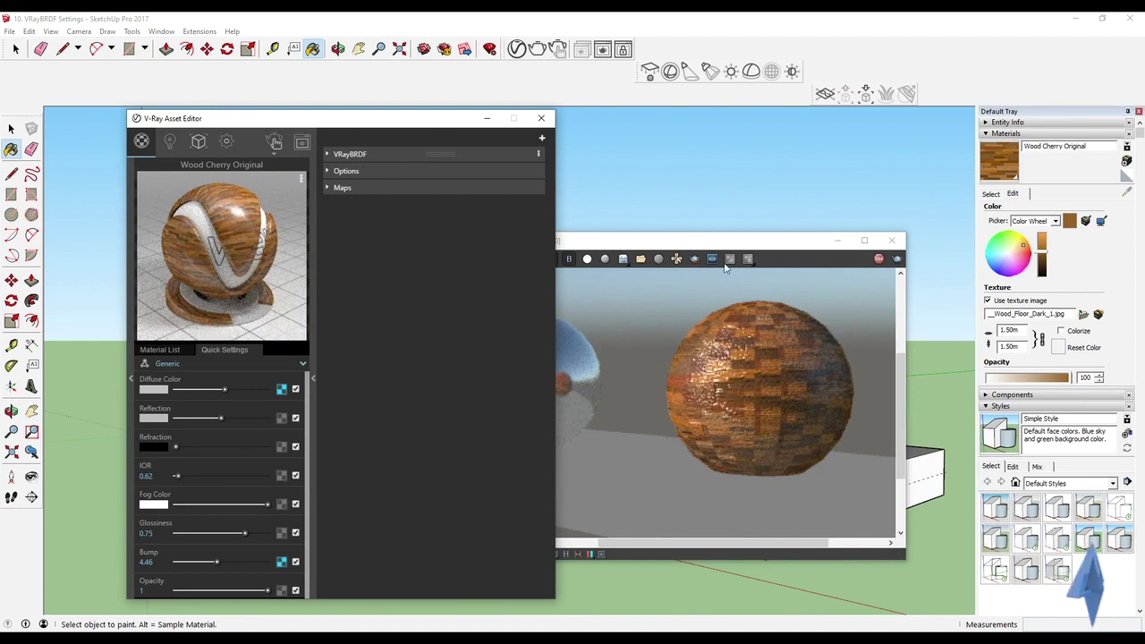
pyautogui.moveTo(728, 242); pyautogui.dragTo(756, 232)
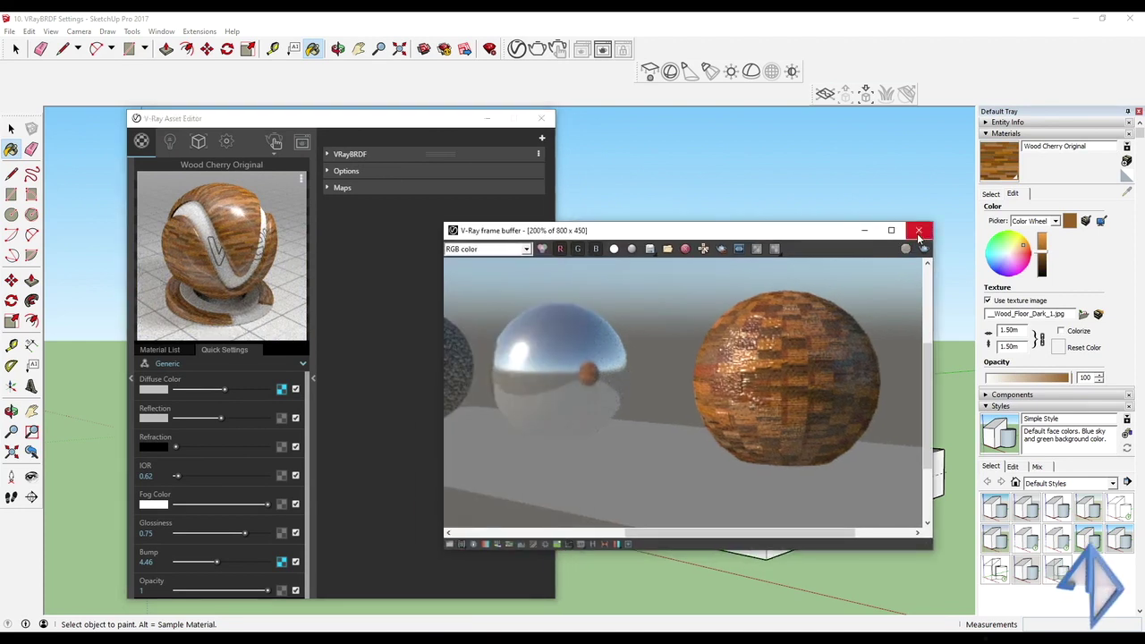
pyautogui.click(919, 232)
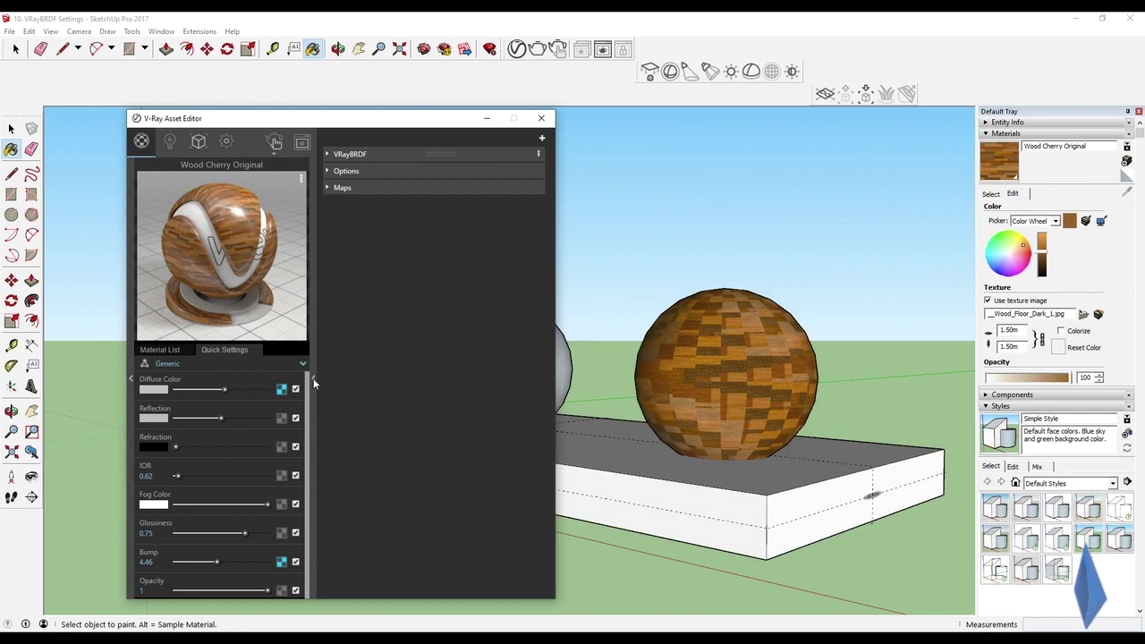
# Expand VRayBRDF Diffuse and Reflection, keep Use Fresnel on, and unlock Fresnel IOR from refraction.
pyautogui.click(329, 154)
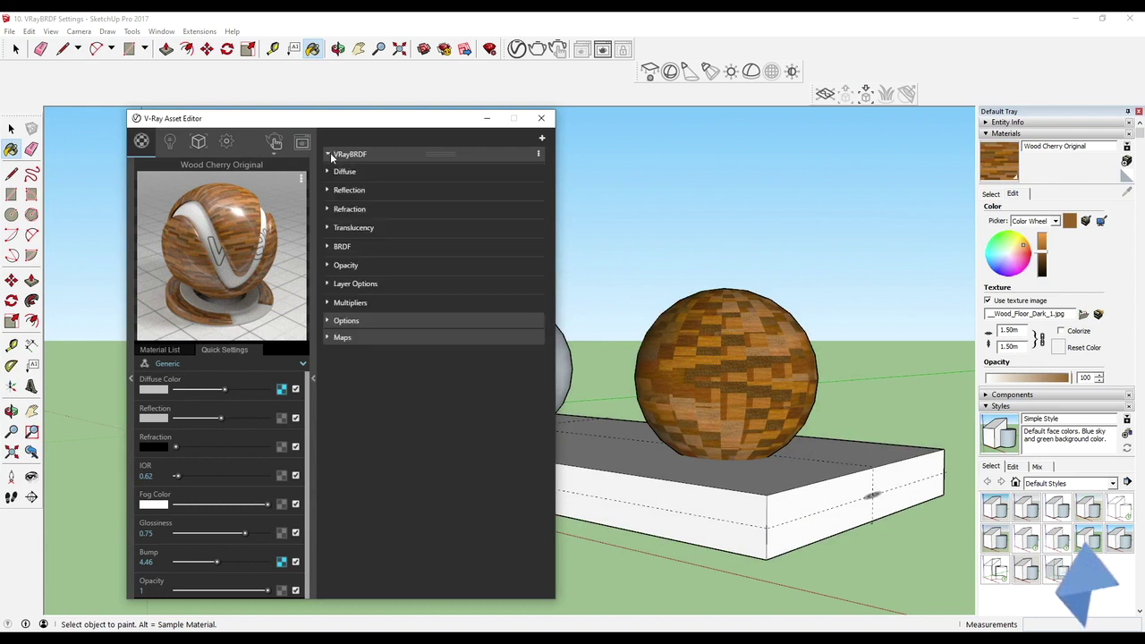
pyautogui.click(327, 171)
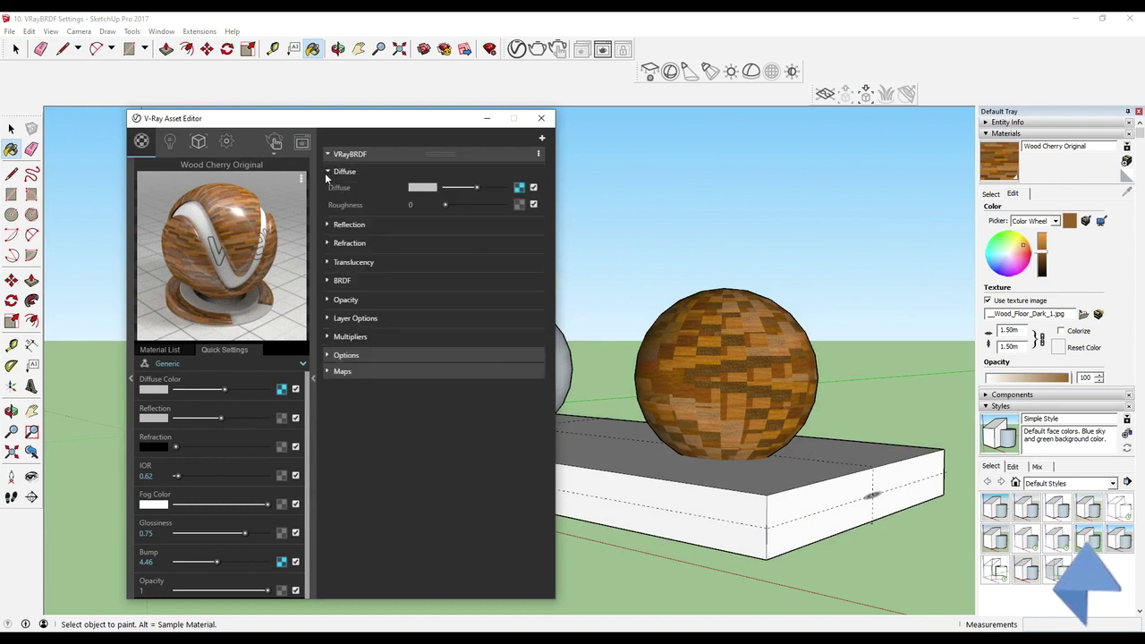
pyautogui.click(328, 224)
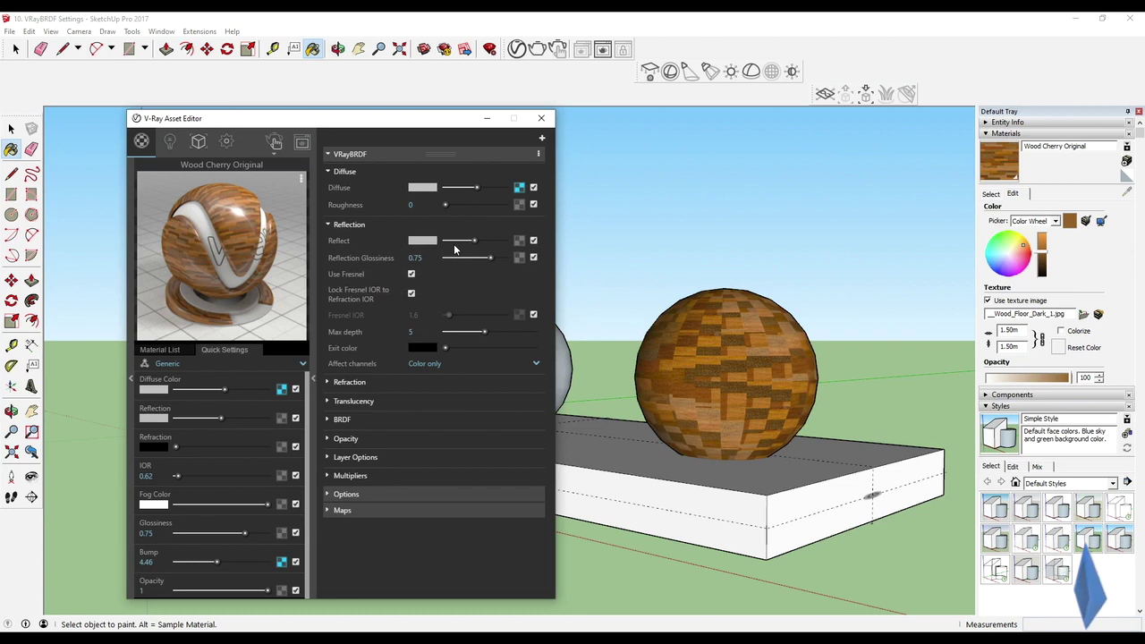
pyautogui.click(411, 274)
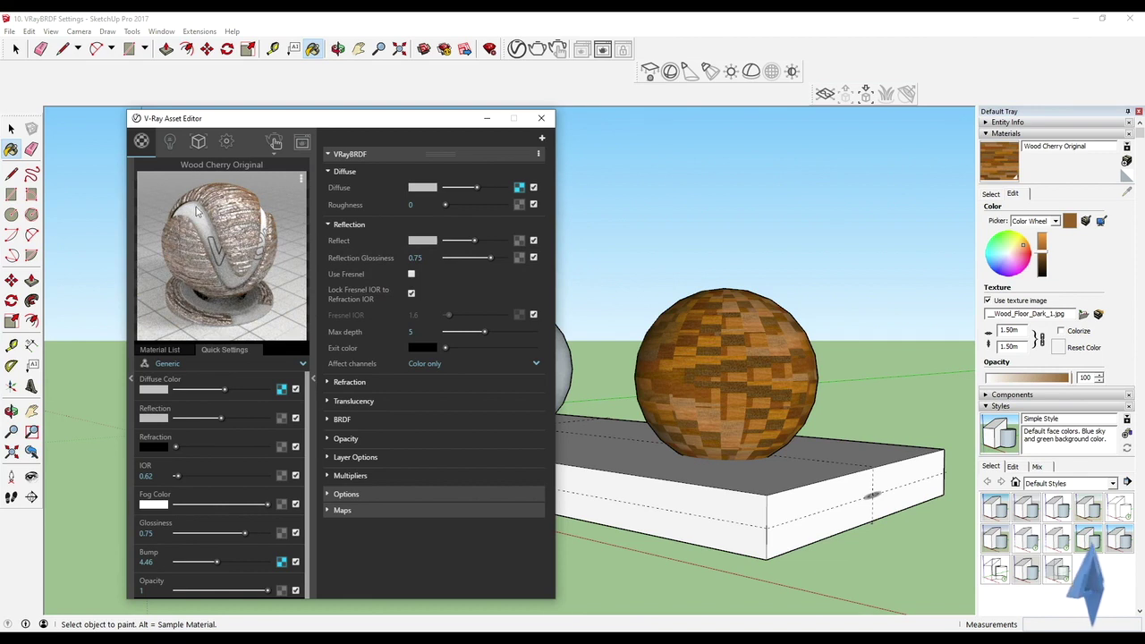
pyautogui.click(413, 276)
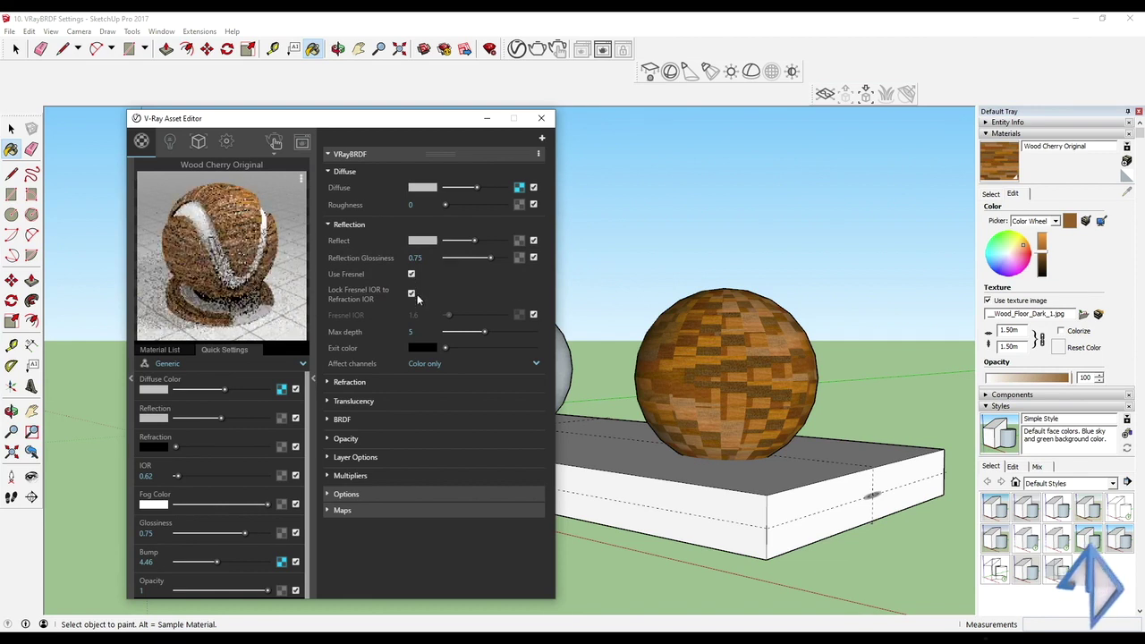
pyautogui.click(412, 293)
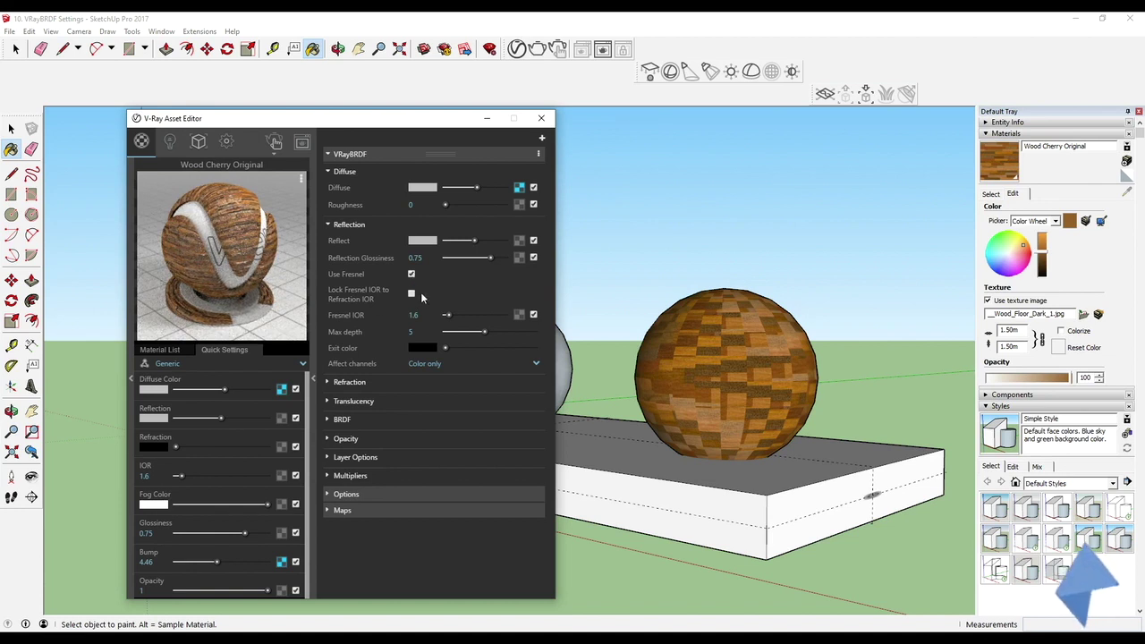
pyautogui.click(412, 294)
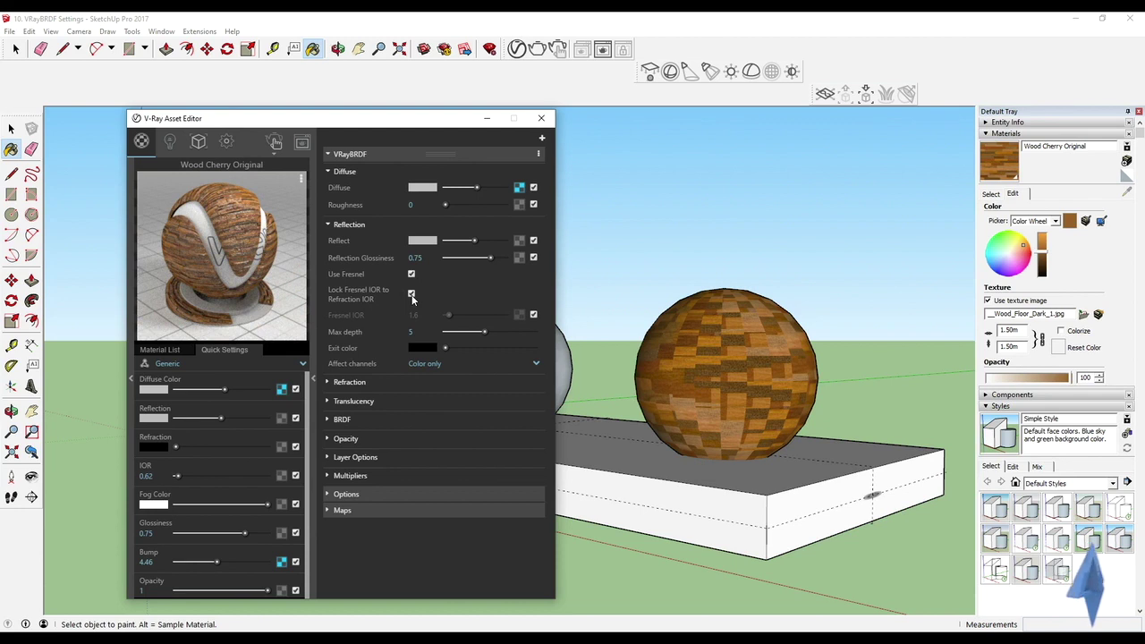
pyautogui.click(412, 294)
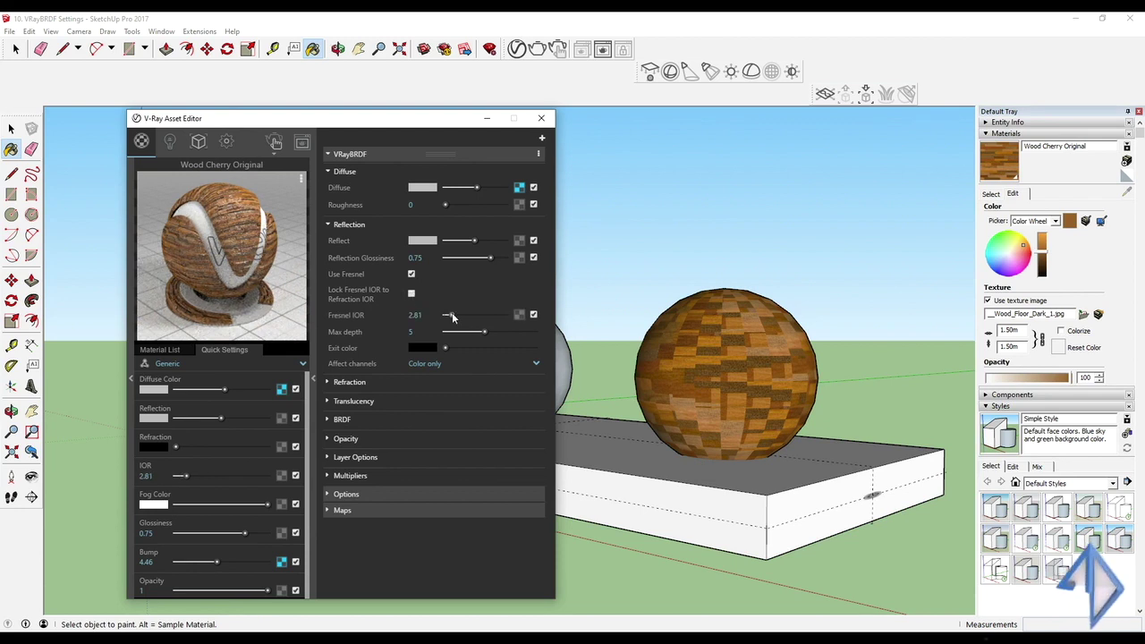
# Try Fresnel IOR values between 1.58 and 16.86, toggling Use Fresnel off and back on.
pyautogui.moveTo(452, 316); pyautogui.dragTo(487, 319)
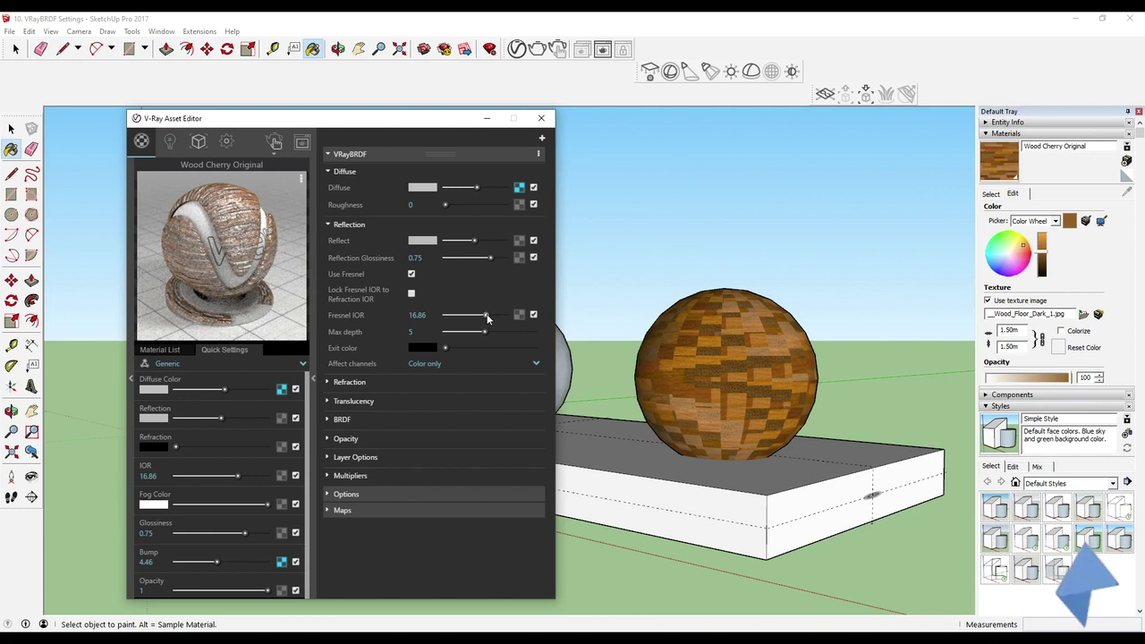
pyautogui.moveTo(487, 318); pyautogui.dragTo(450, 320)
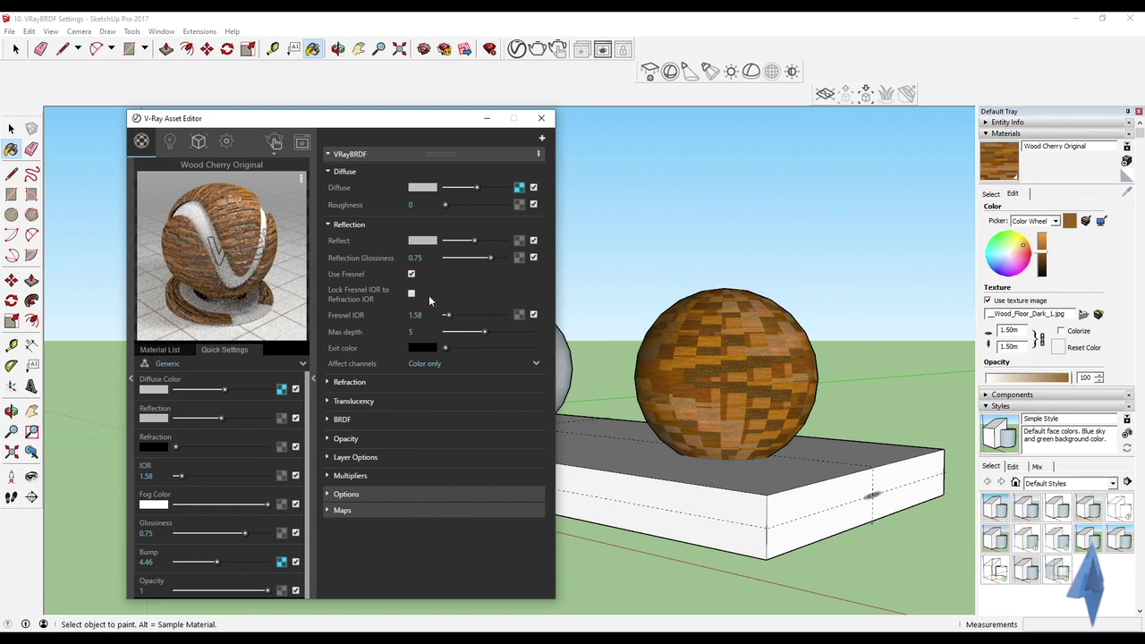
pyautogui.click(412, 275)
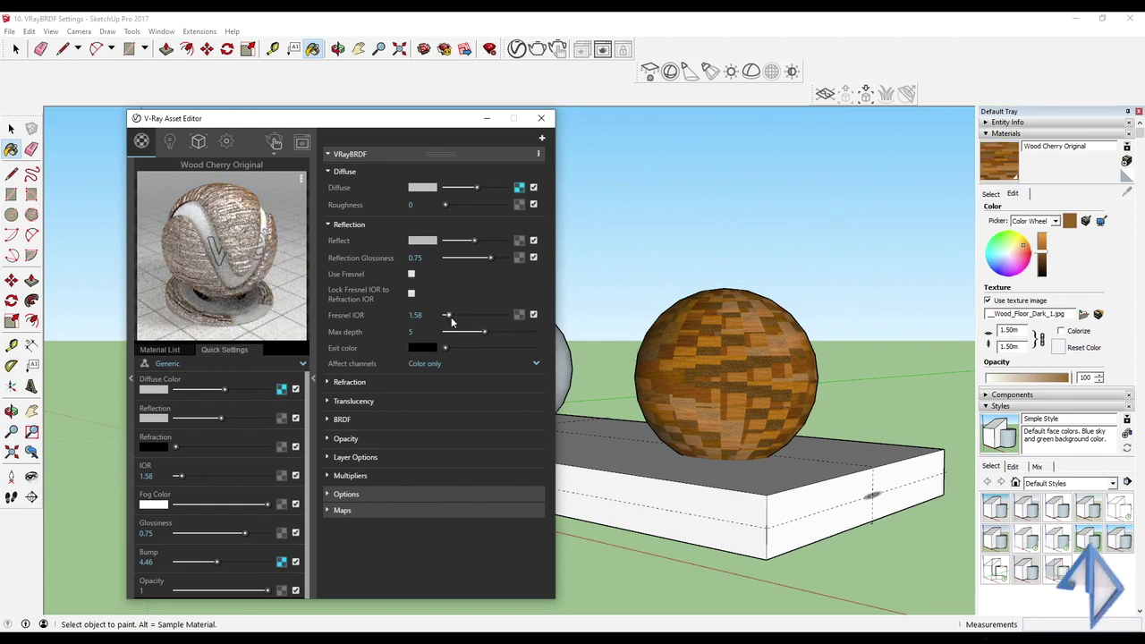
pyautogui.moveTo(447, 315); pyautogui.dragTo(385, 322)
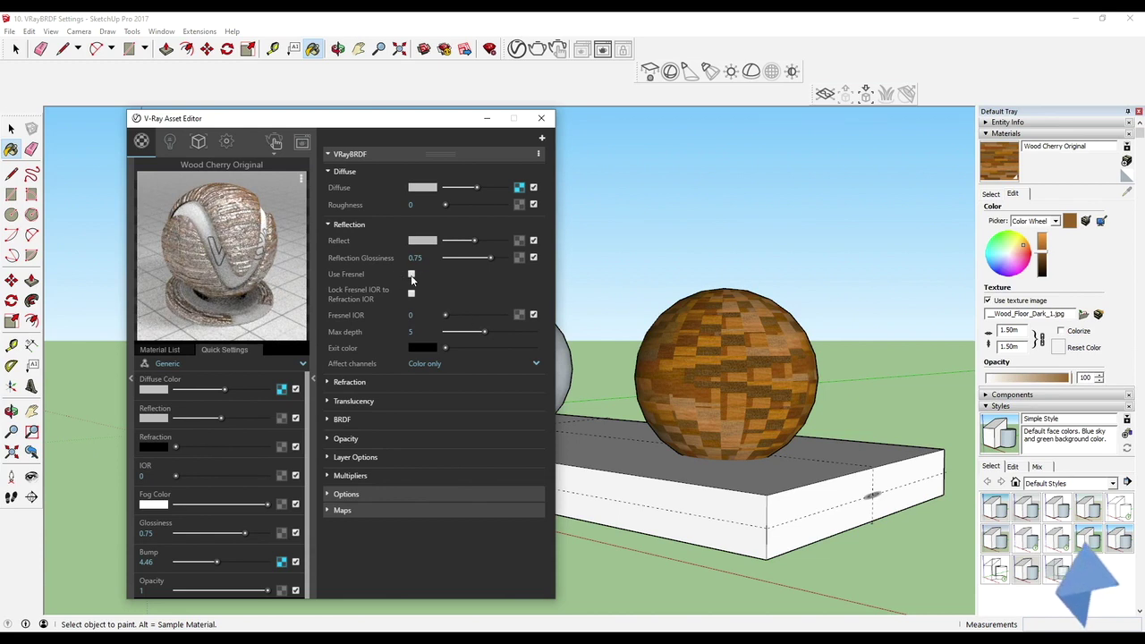
pyautogui.click(411, 274)
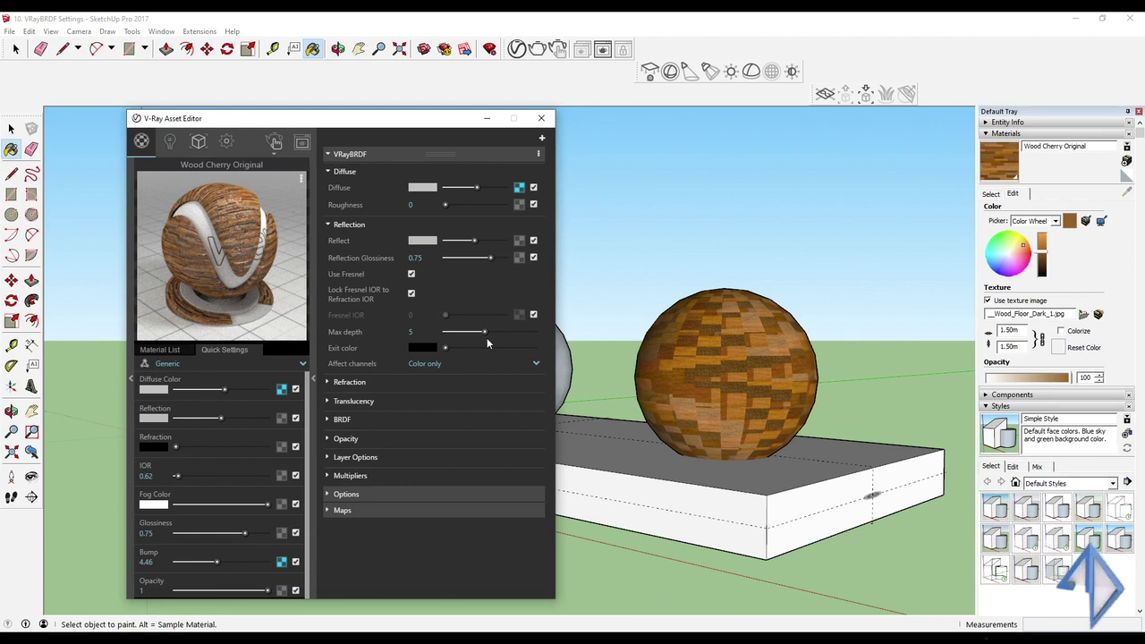
# Set reflection Max depth to 8 and the Exit color to pure white.
pyautogui.moveTo(485, 333); pyautogui.dragTo(399, 338)
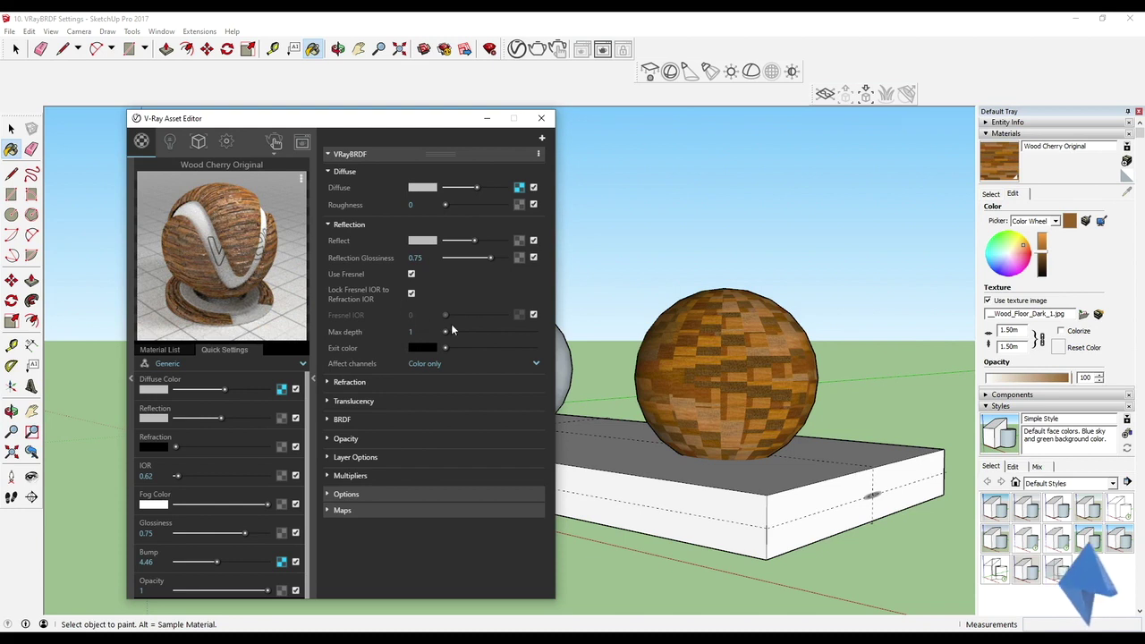
pyautogui.moveTo(452, 330); pyautogui.dragTo(516, 333)
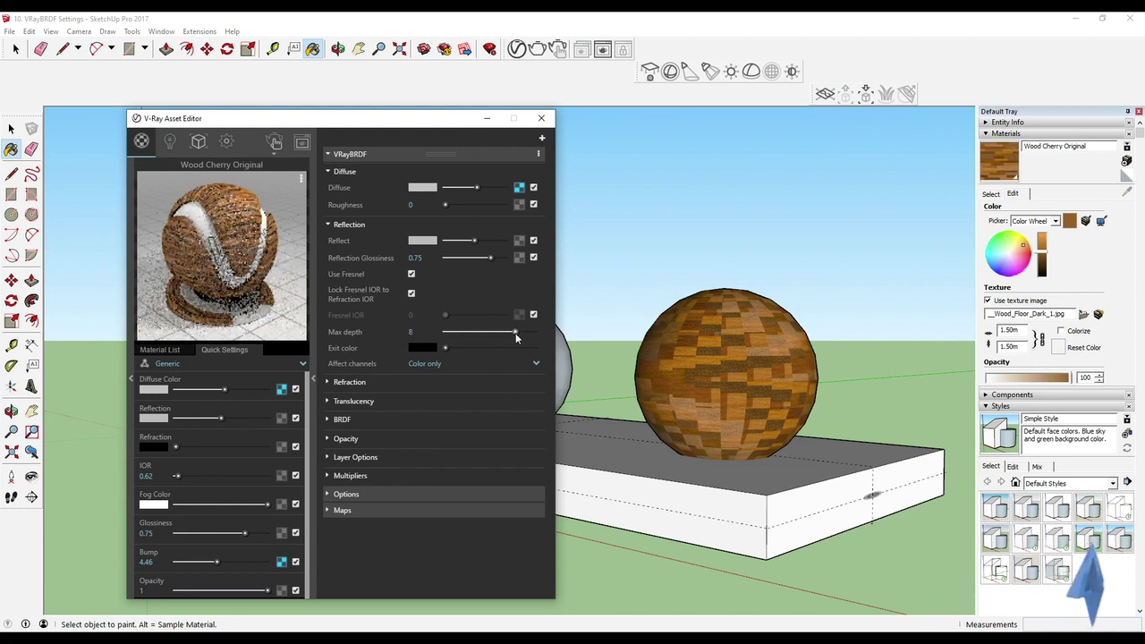
pyautogui.click(421, 348)
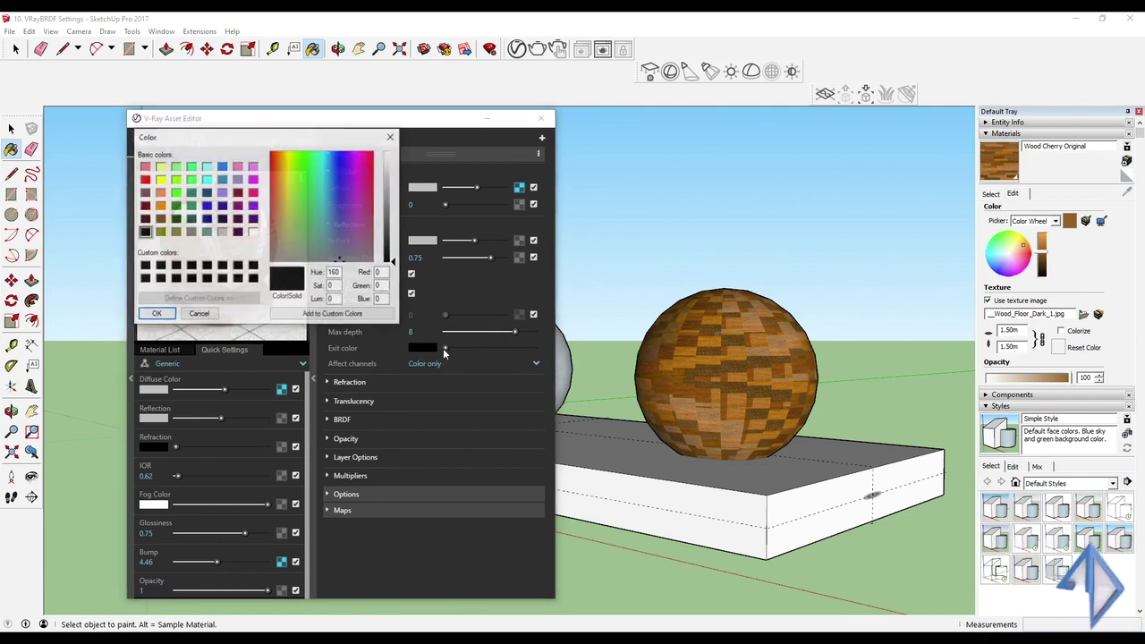
pyautogui.moveTo(389, 184); pyautogui.dragTo(390, 152)
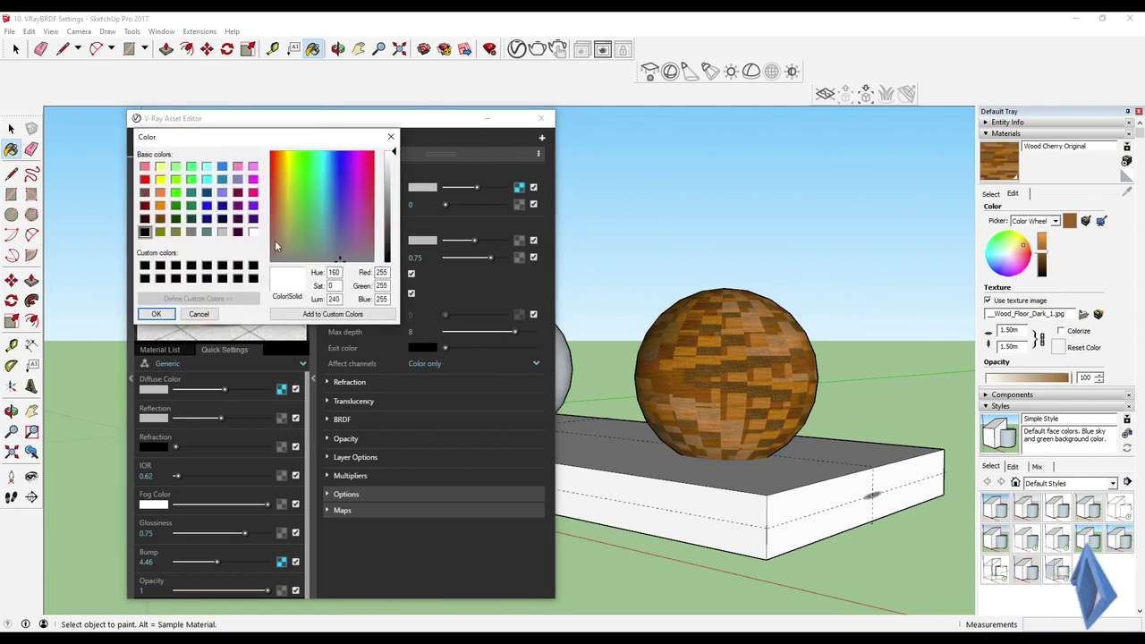
pyautogui.click(157, 314)
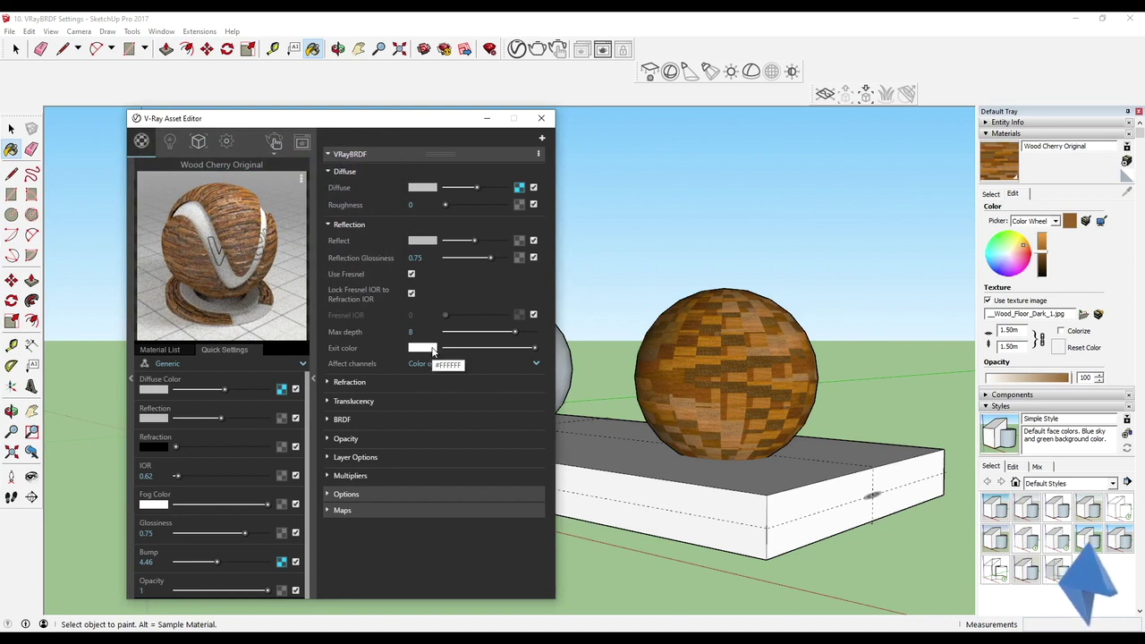
# Fold away Wood Cherry Original's Reflection, Diffuse and VRayBRDF rollouts in the V-Ray Asset Editor.
pyautogui.click(327, 223)
pyautogui.click(328, 172)
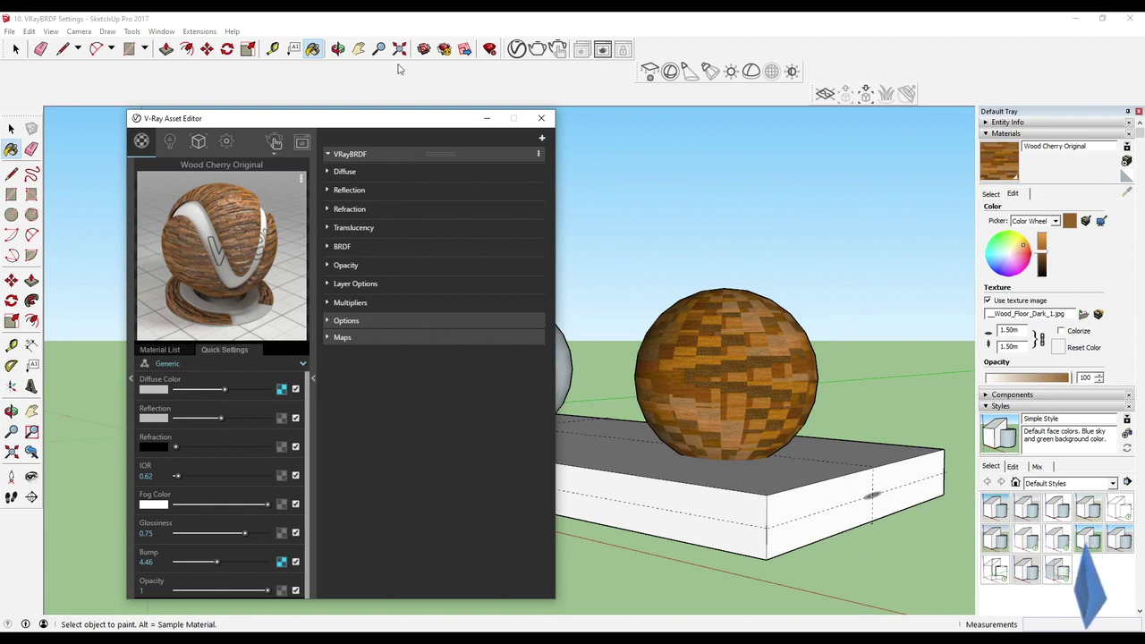
pyautogui.click(329, 155)
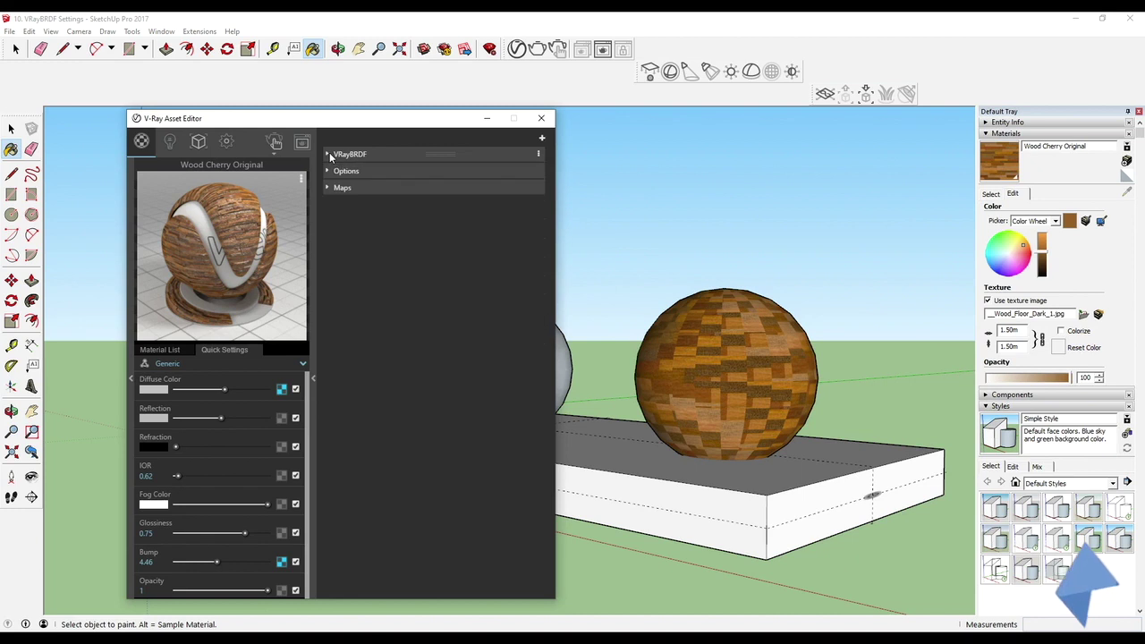